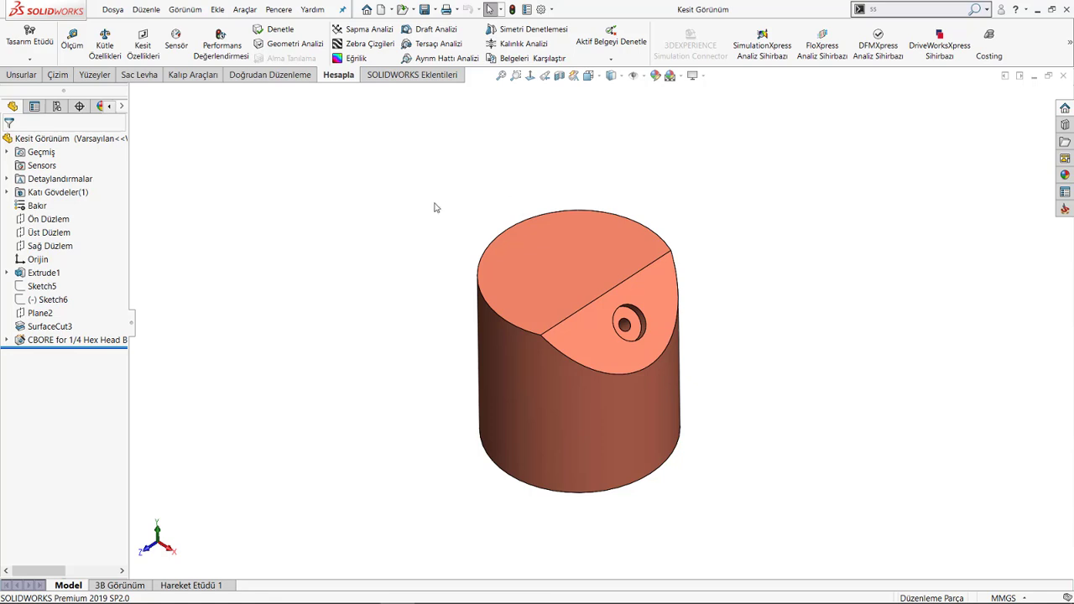
Select then deselect the top face, and switch the CommandManager from Hesapla to the Unsurlar tab.
left_click(605, 260)
left_click(583, 130)
left_click(22, 75)
left_click(59, 76)
left_click(22, 75)
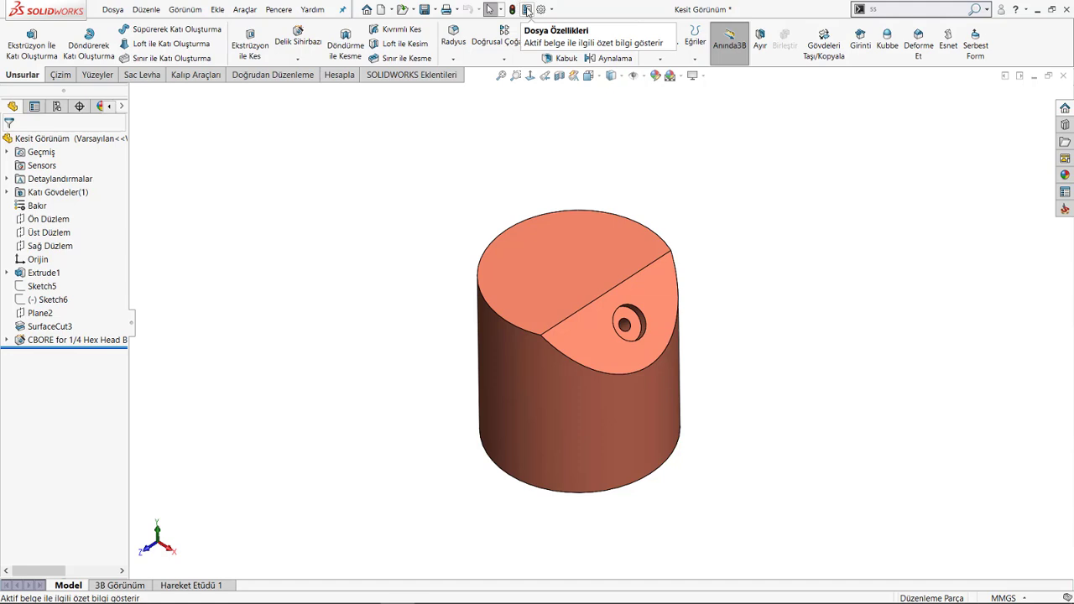
In File Properties' Özel tab, add an Onaylayan property of type Metin with the approver's name.
left_click(528, 10)
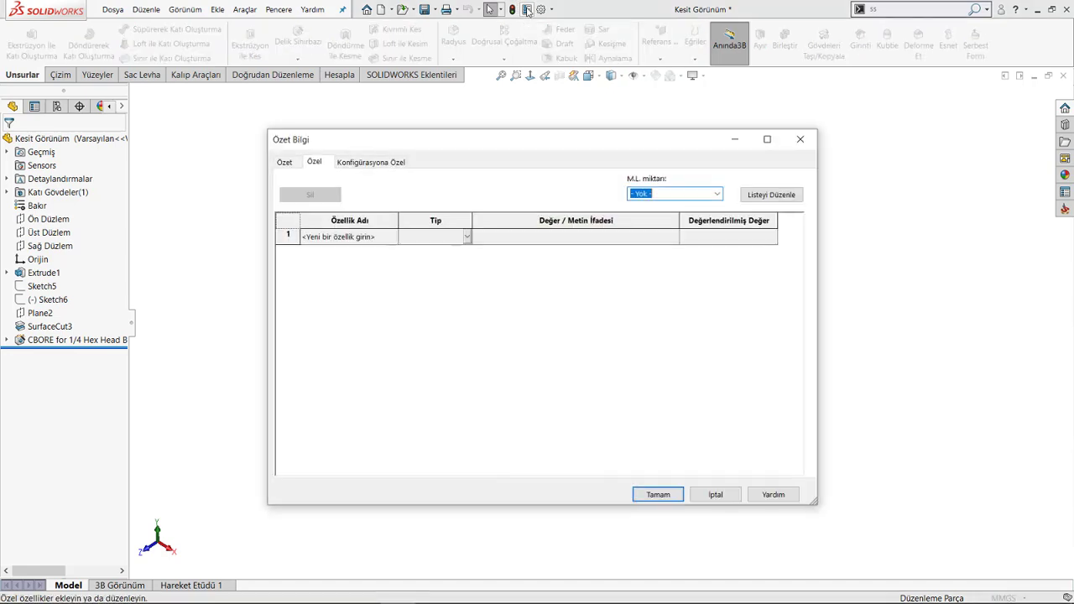
left_click(324, 236)
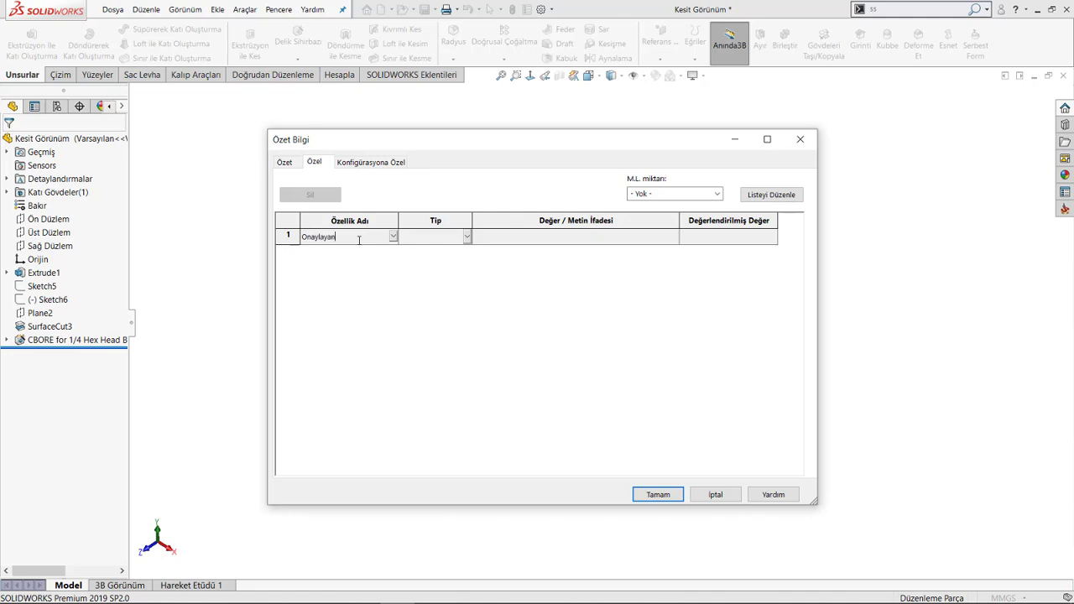
left_click(467, 237)
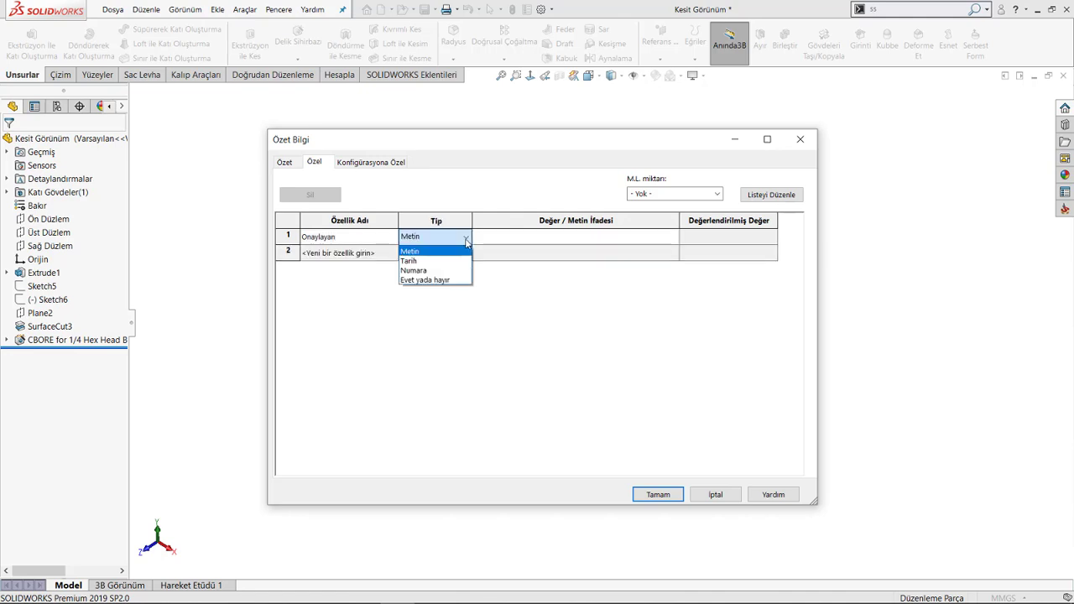
left_click(441, 253)
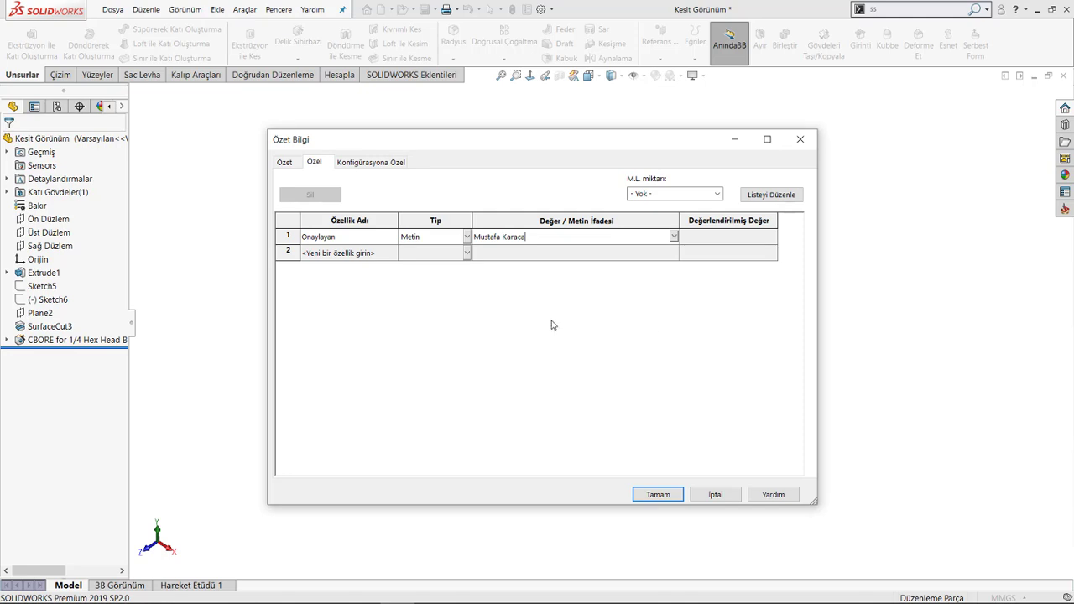
left_click(662, 494)
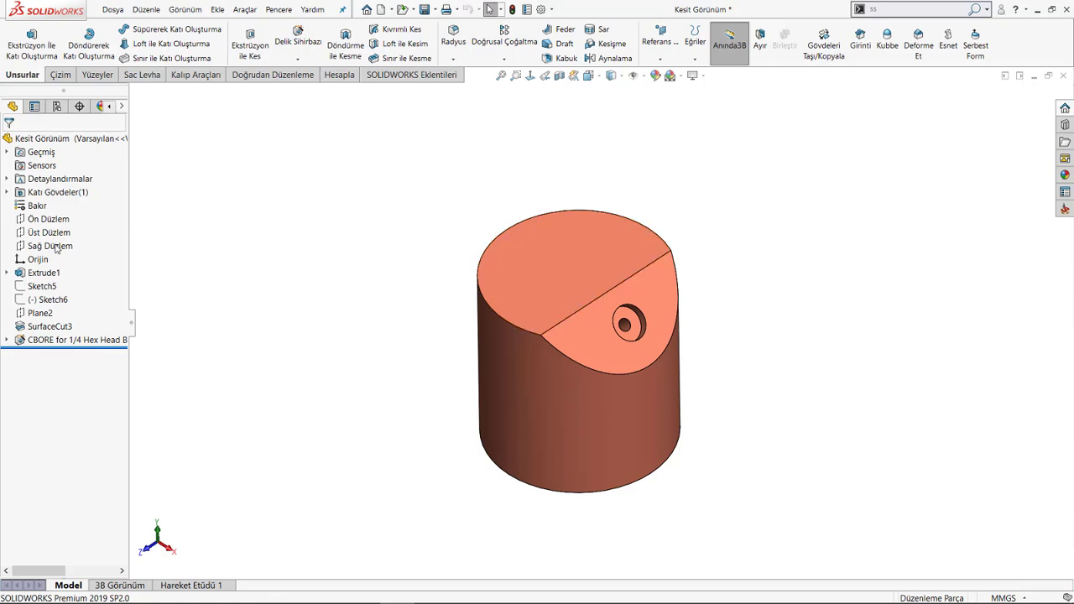
Open the favourite materials manager from the Bakır node and browse the DIN material libraries.
right_click(34, 206)
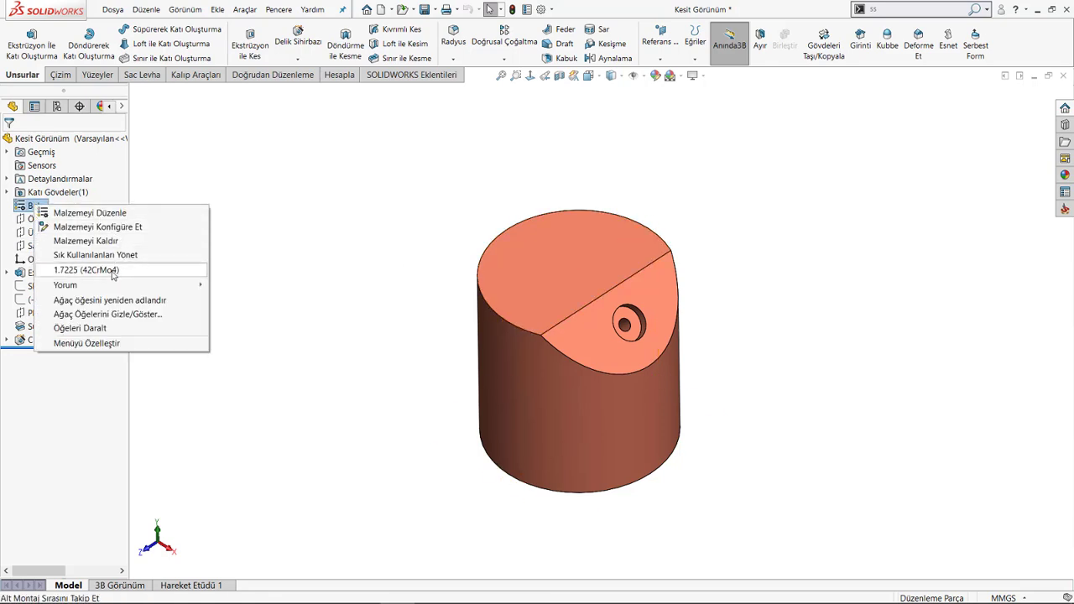
left_click(117, 255)
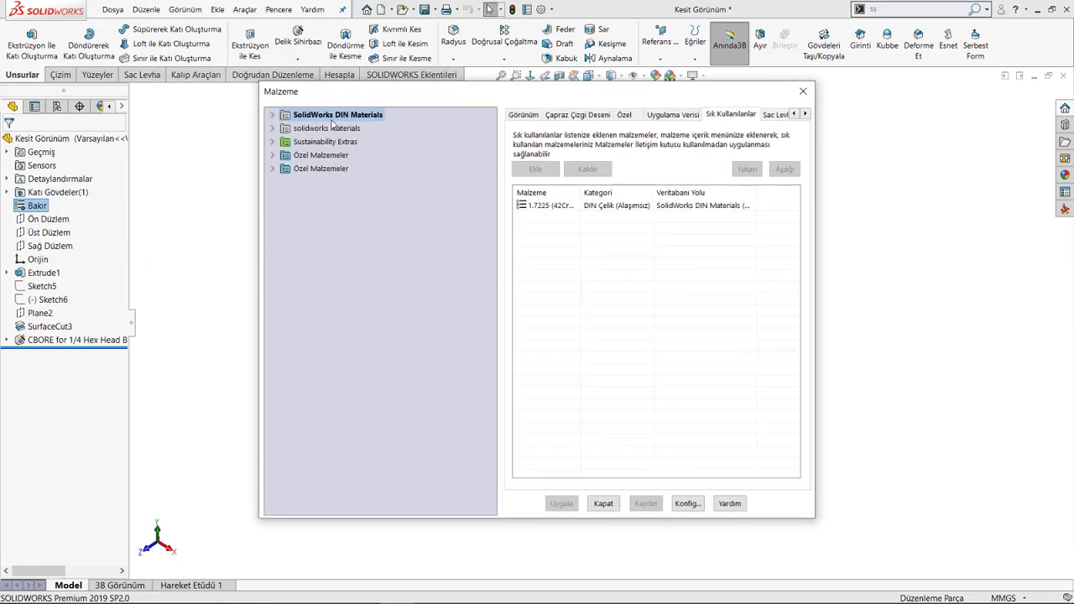
left_click(272, 116)
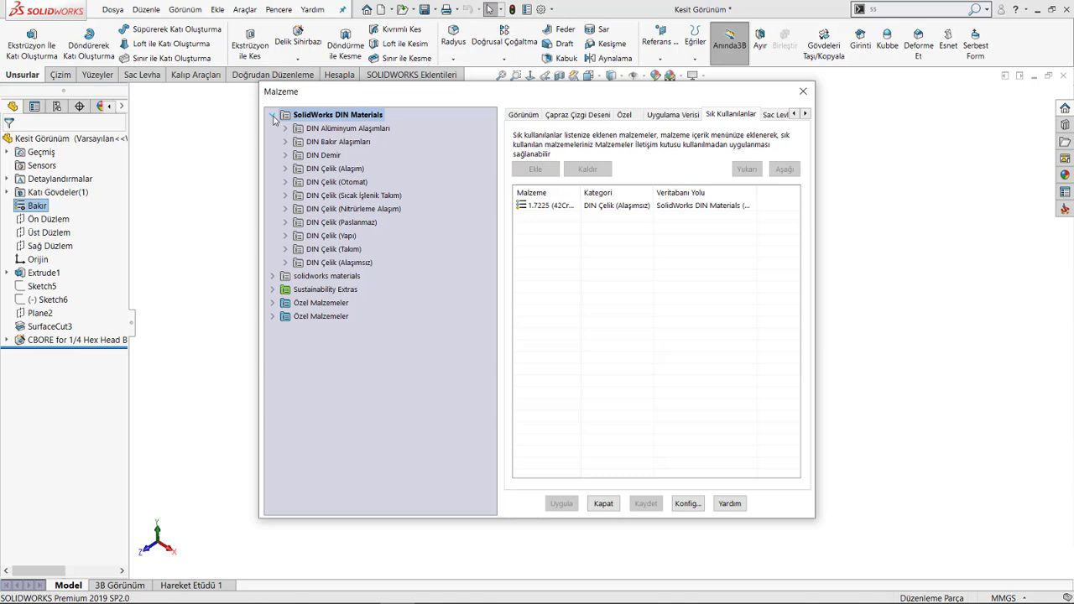
left_click(335, 170)
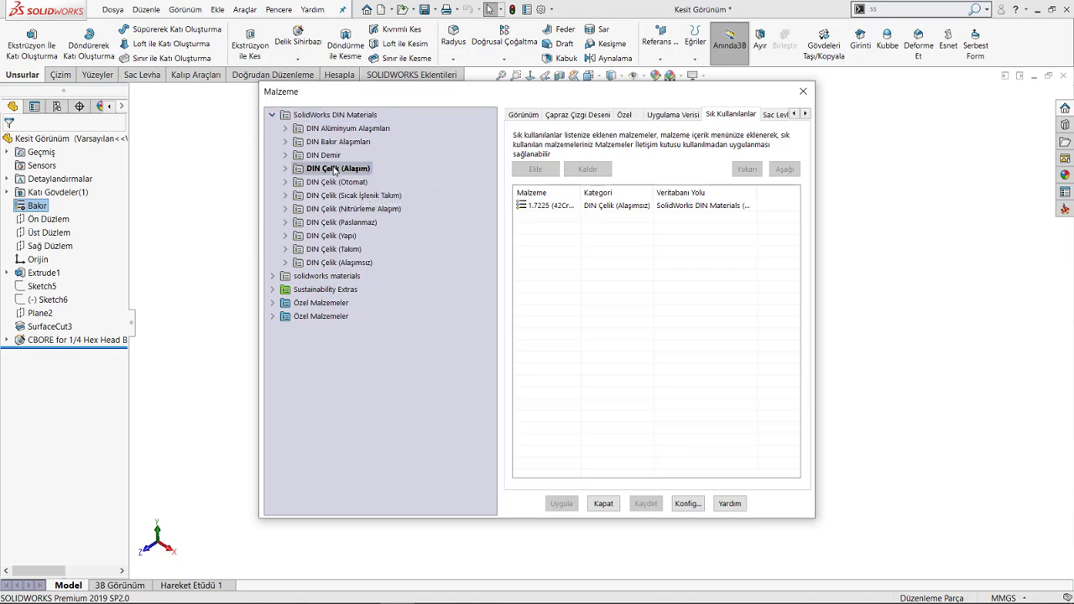
left_click(334, 142)
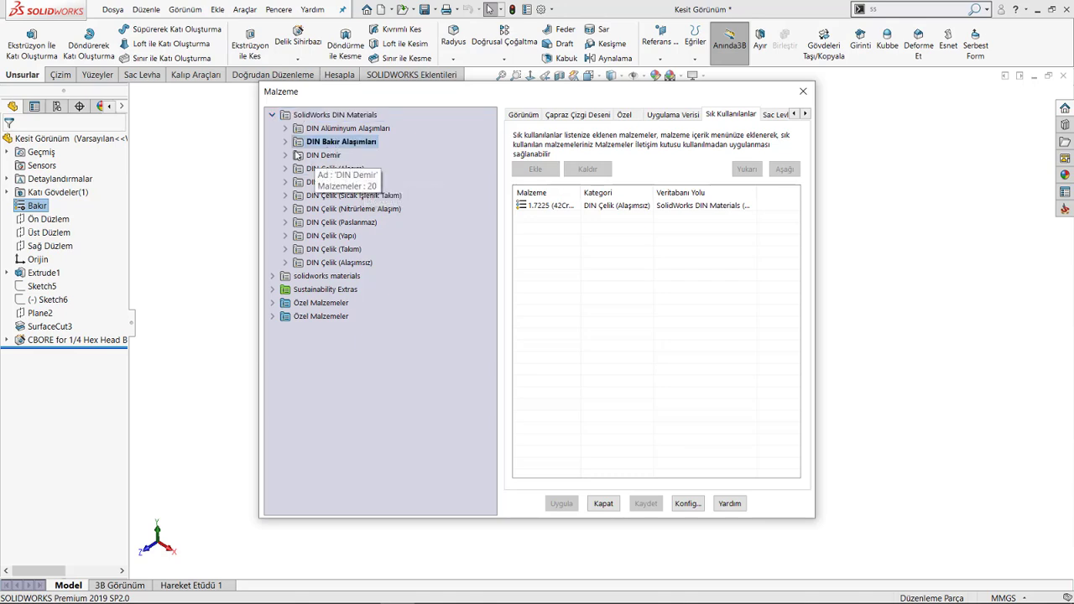
left_click(286, 142)
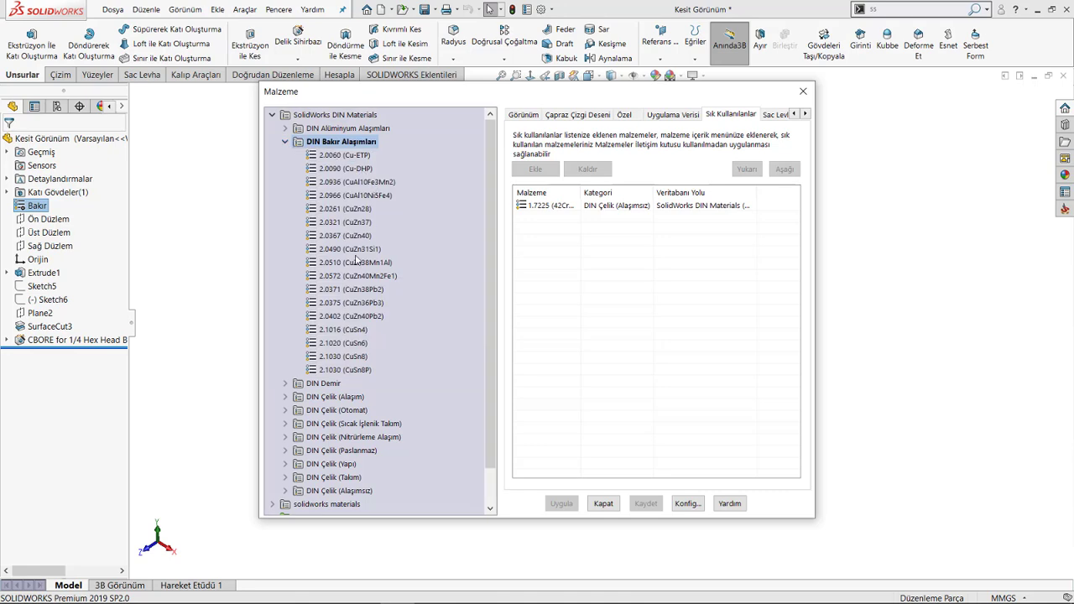
scroll(342, 340, "down", 1)
Scroll past the DIN Demir and Çelik groups to expand solidworks materials > Bakır Alaşımları.
left_click(286, 344)
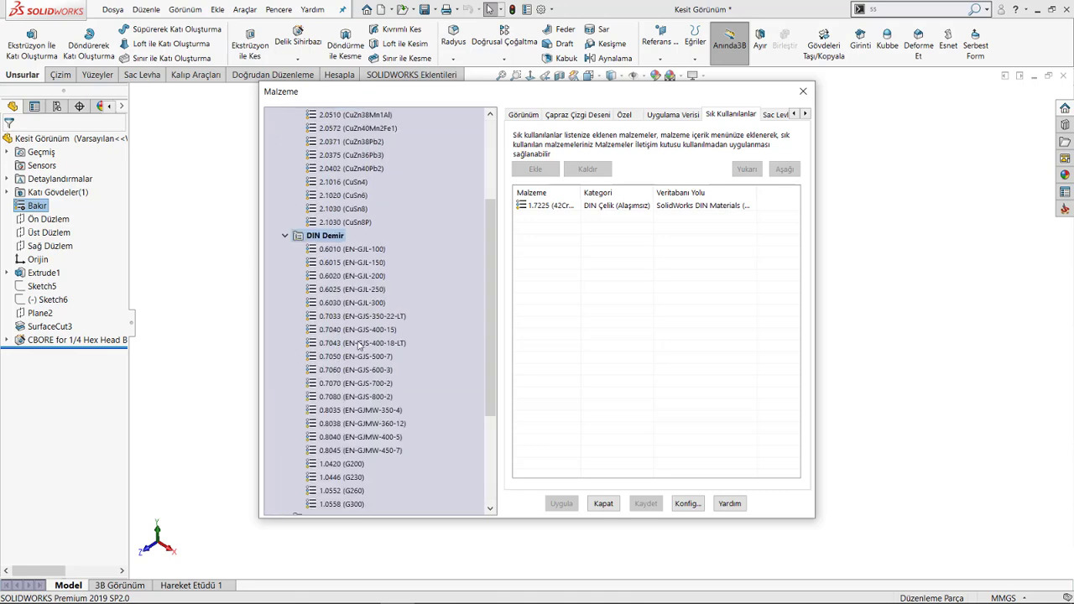
scroll(359, 344, "down", 4)
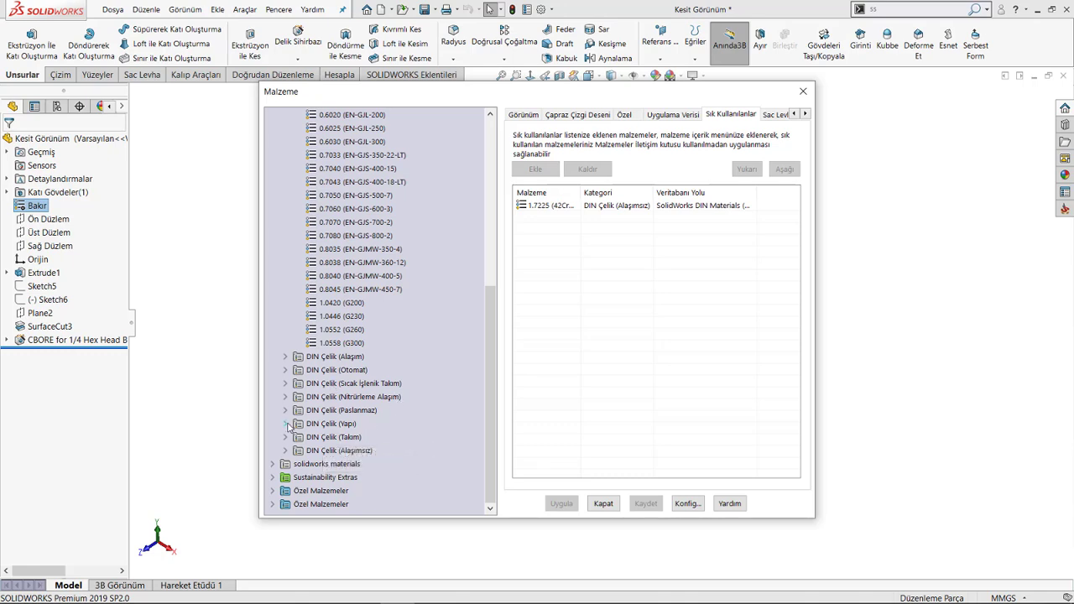
left_click(284, 424)
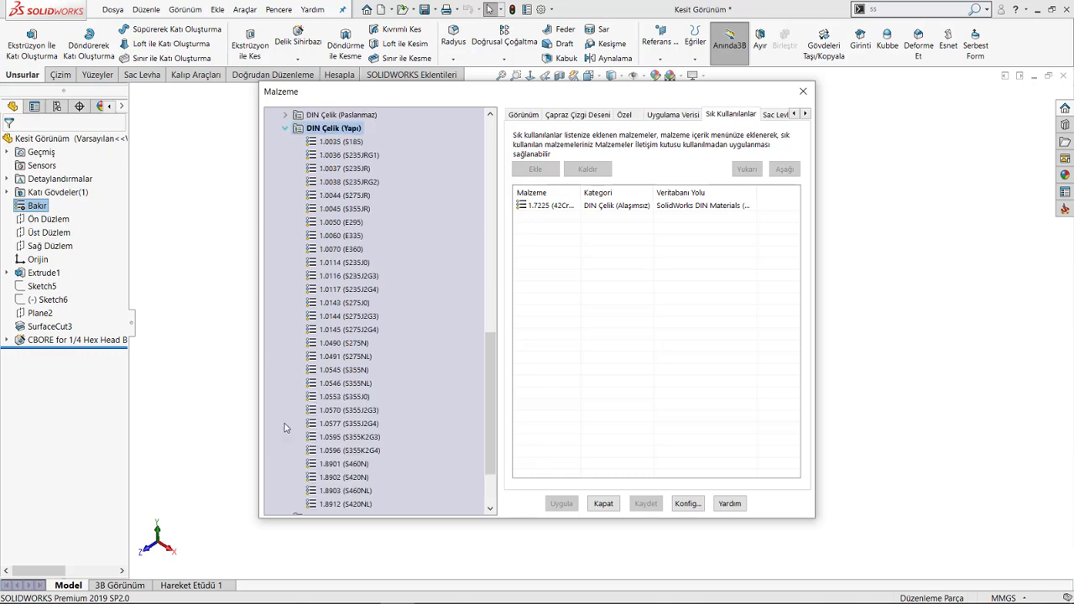
scroll(366, 417, "down", 3)
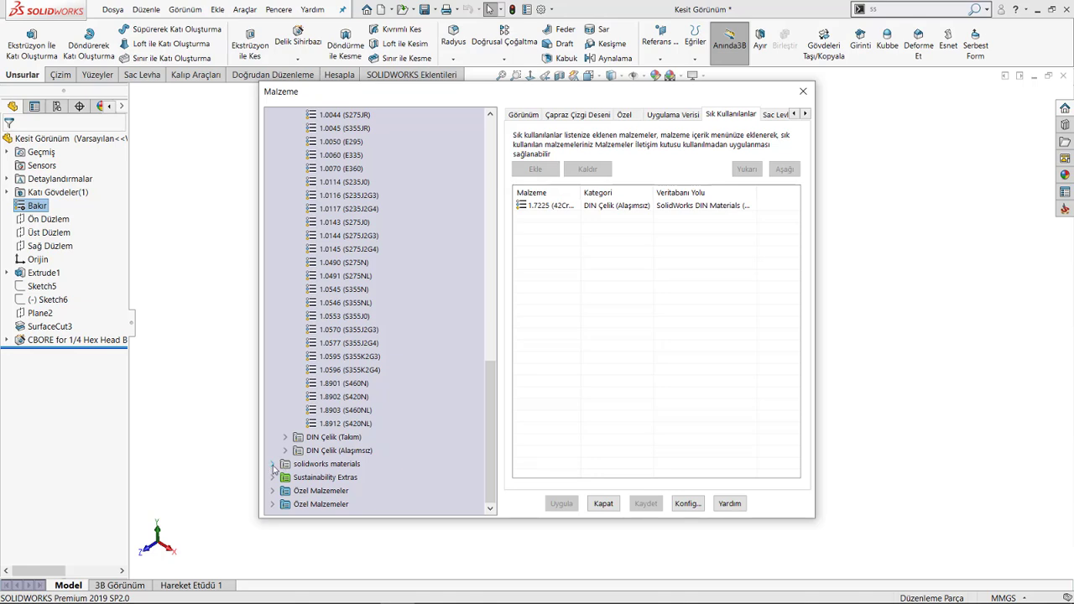
left_click(272, 465)
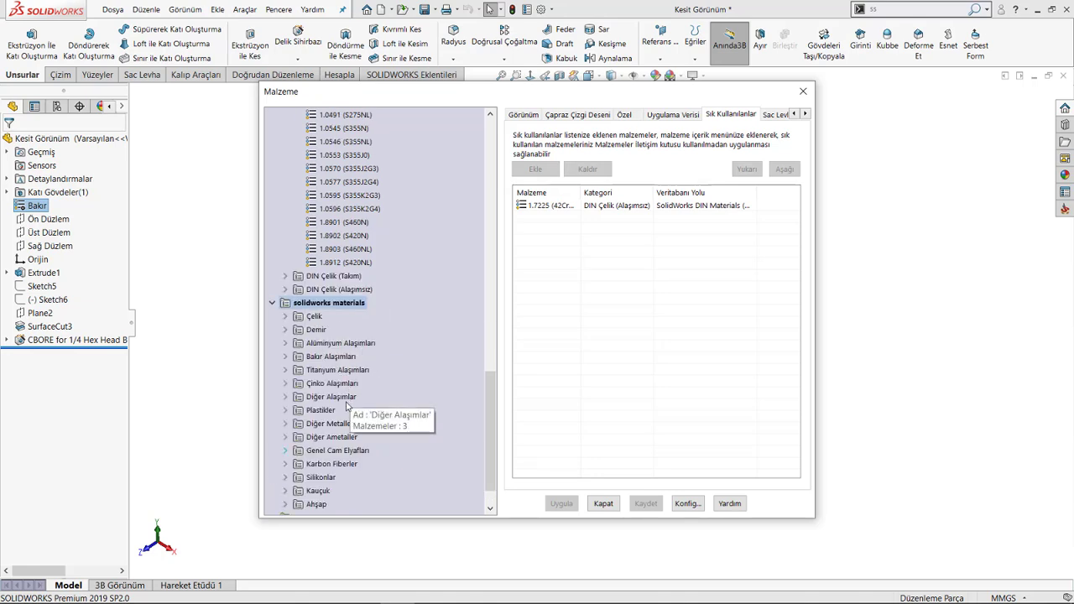
scroll(331, 463, "down", 1)
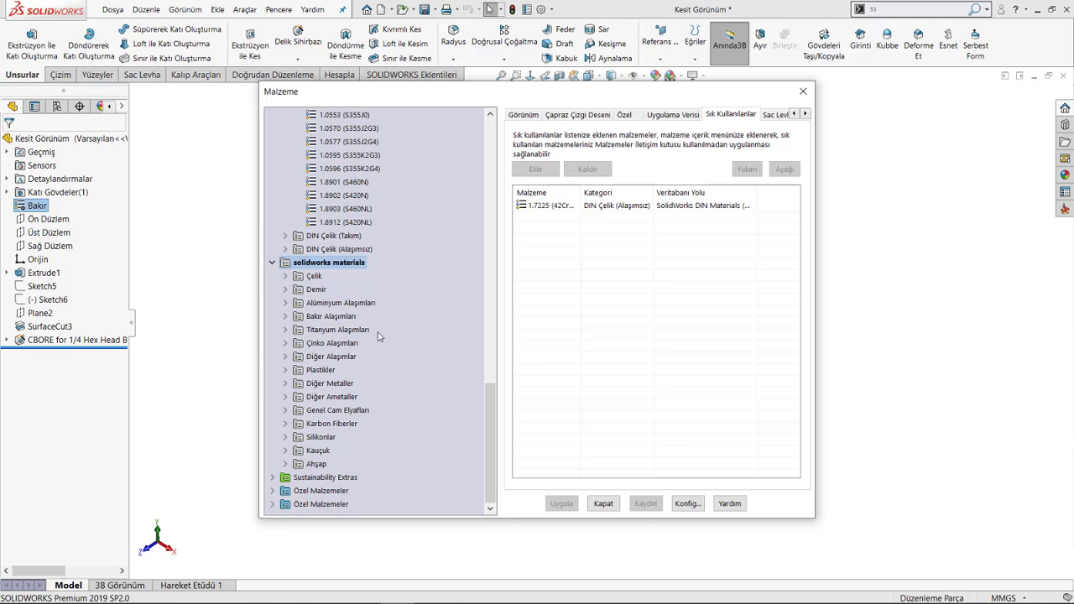
left_click(285, 317)
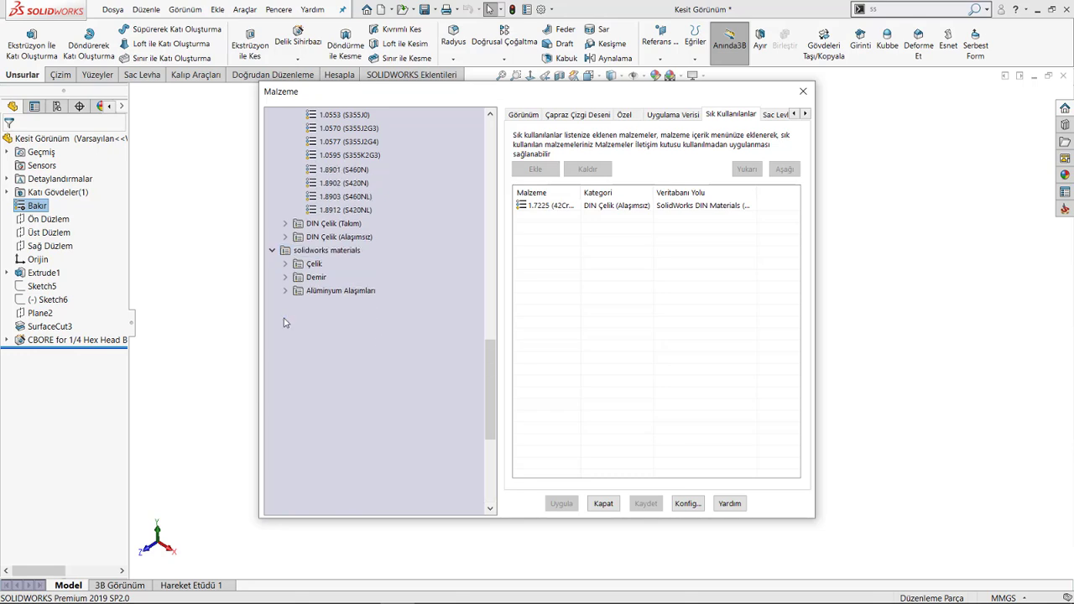
Add Pirinç, Bakır, Nikel gümüş 65-12 UNS C75700 and Dövme Bakır to favourites, then close.
left_click(328, 345)
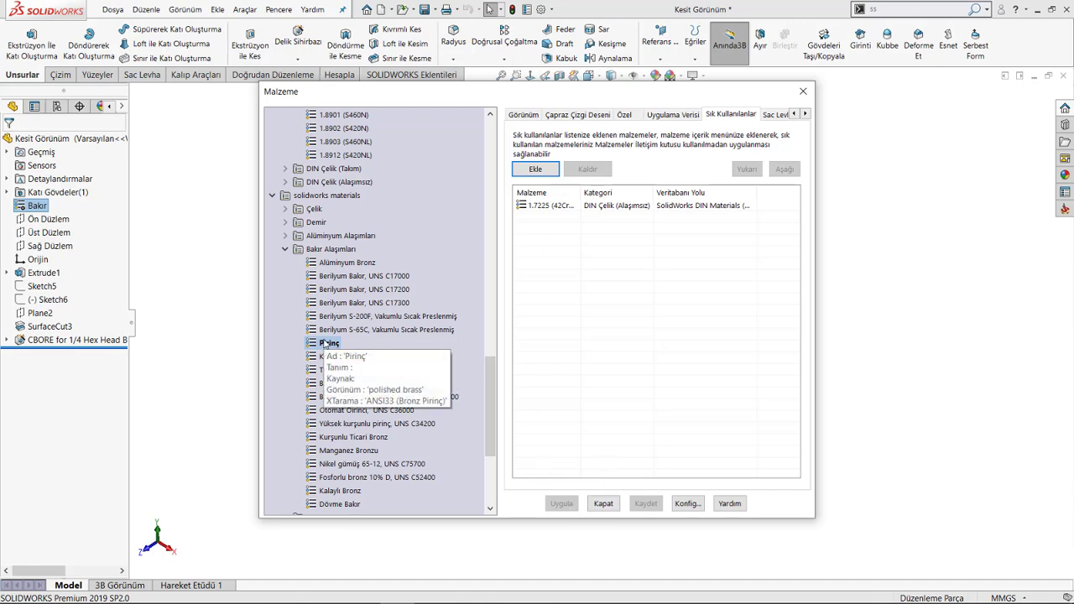
left_click(537, 169)
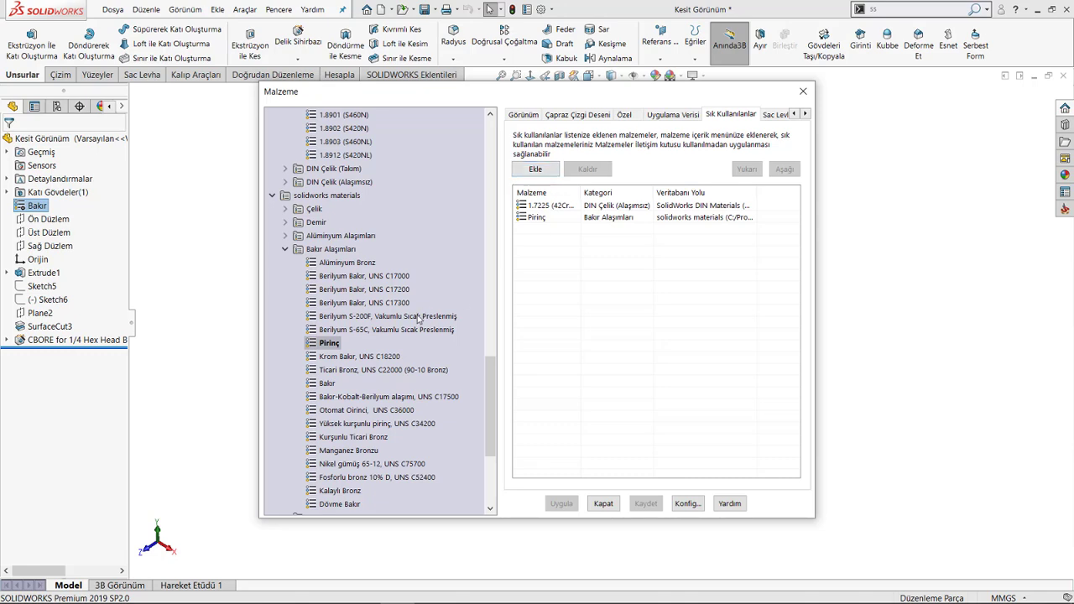
left_click(327, 383)
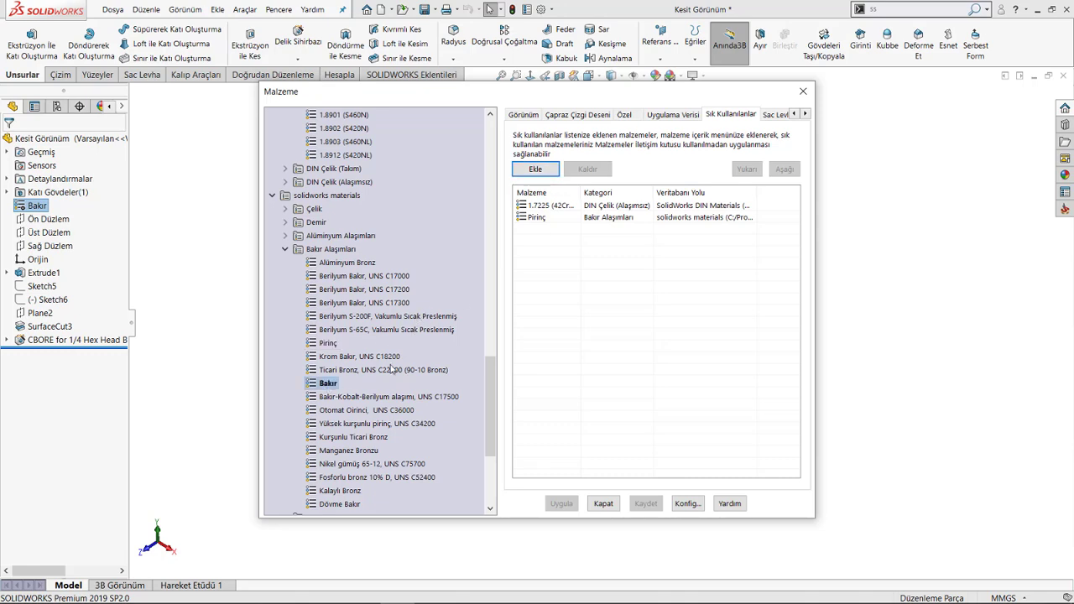
left_click(535, 170)
left_click(534, 170)
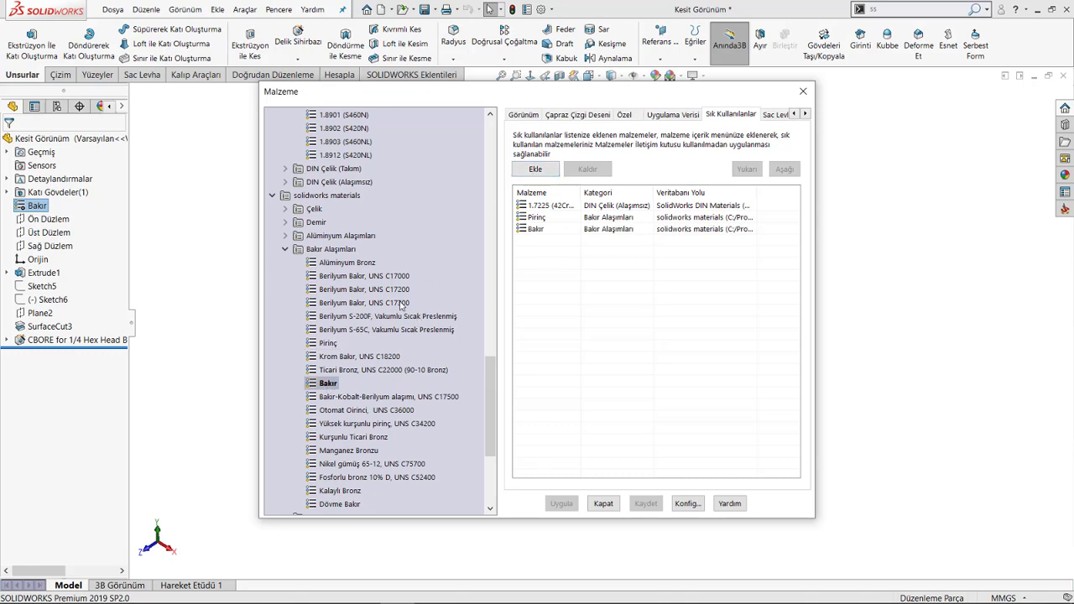
left_click(373, 464)
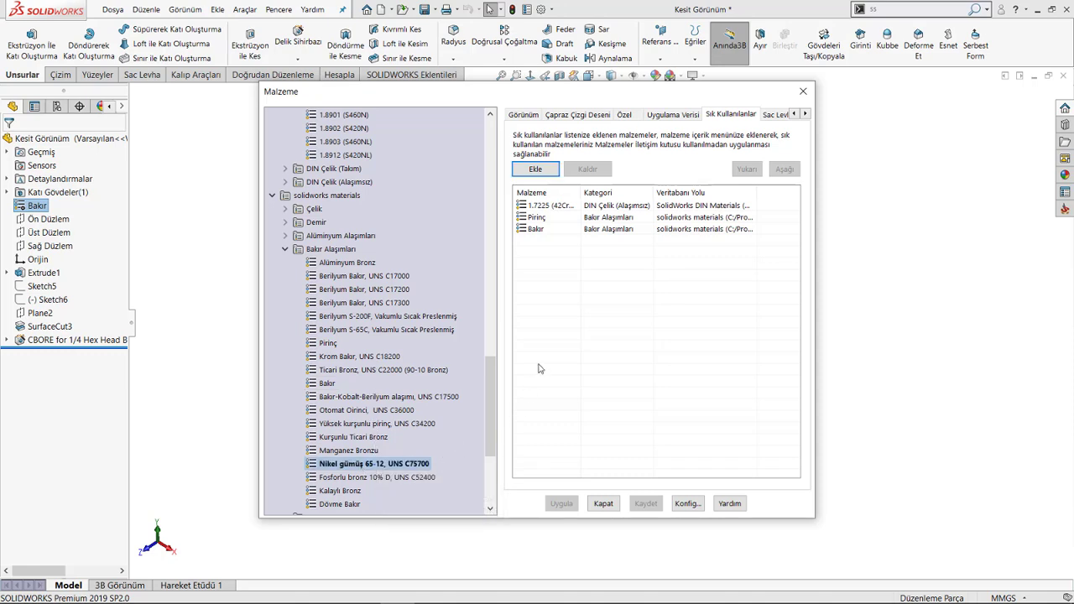
left_click(537, 170)
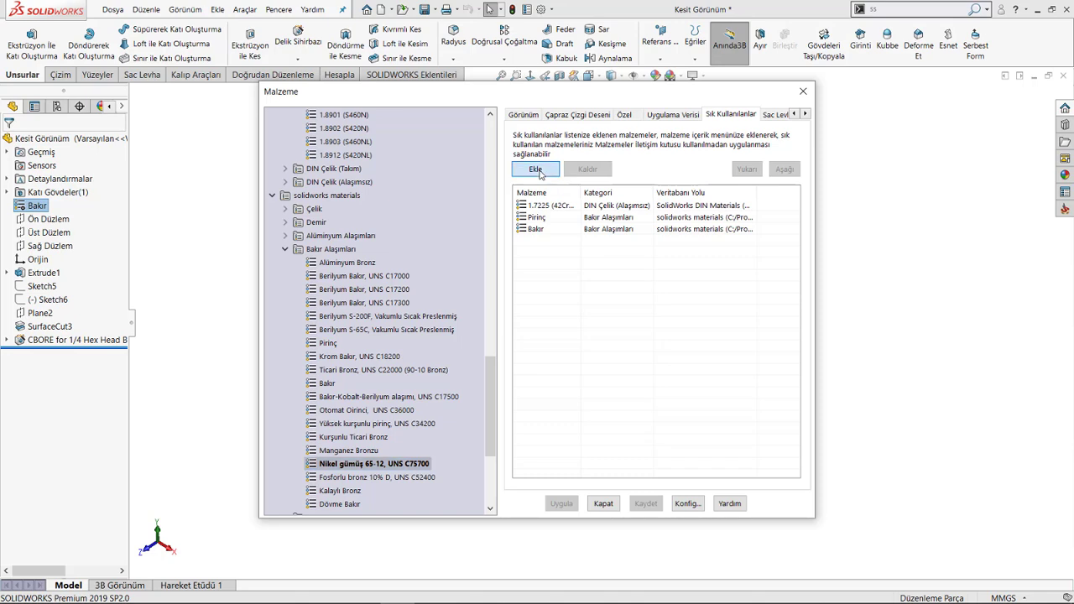
left_click(344, 504)
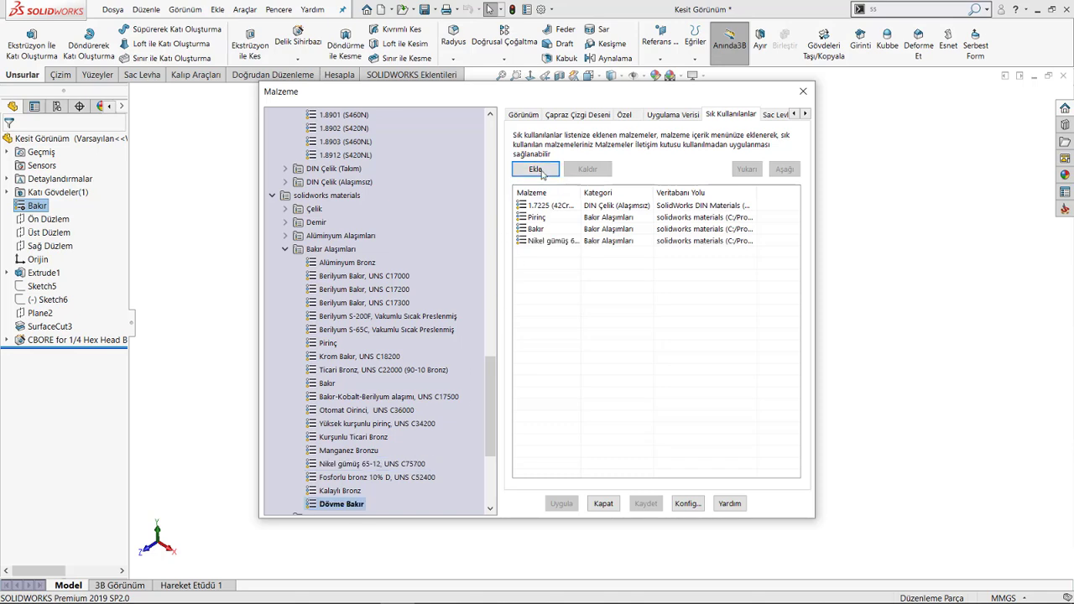
left_click(539, 169)
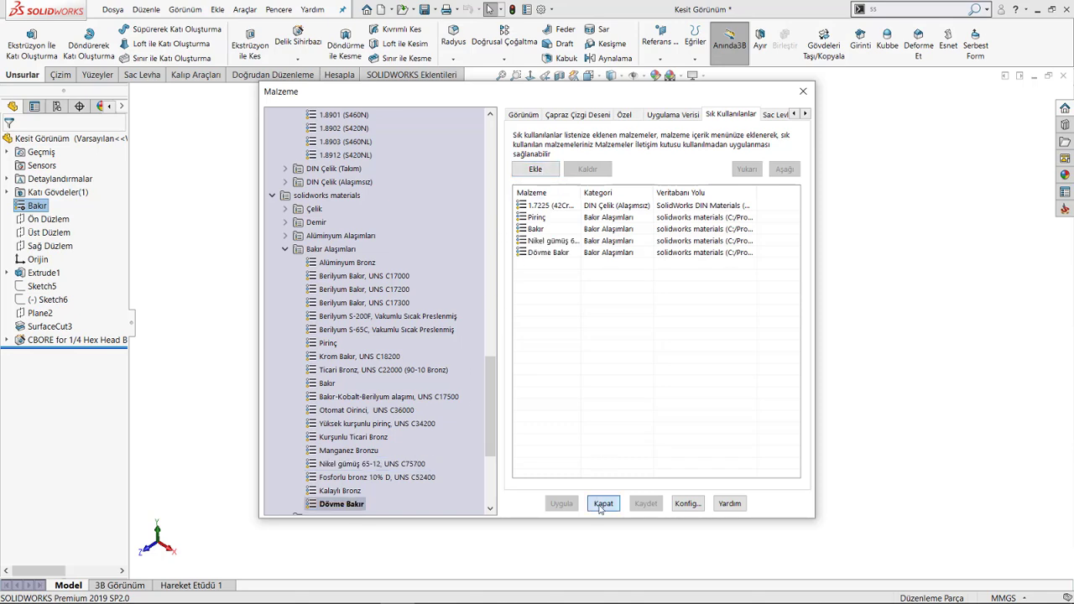
left_click(602, 503)
Switch the part material from Bakır to Pirinç, save, and reopen the file's custom properties.
right_click(42, 207)
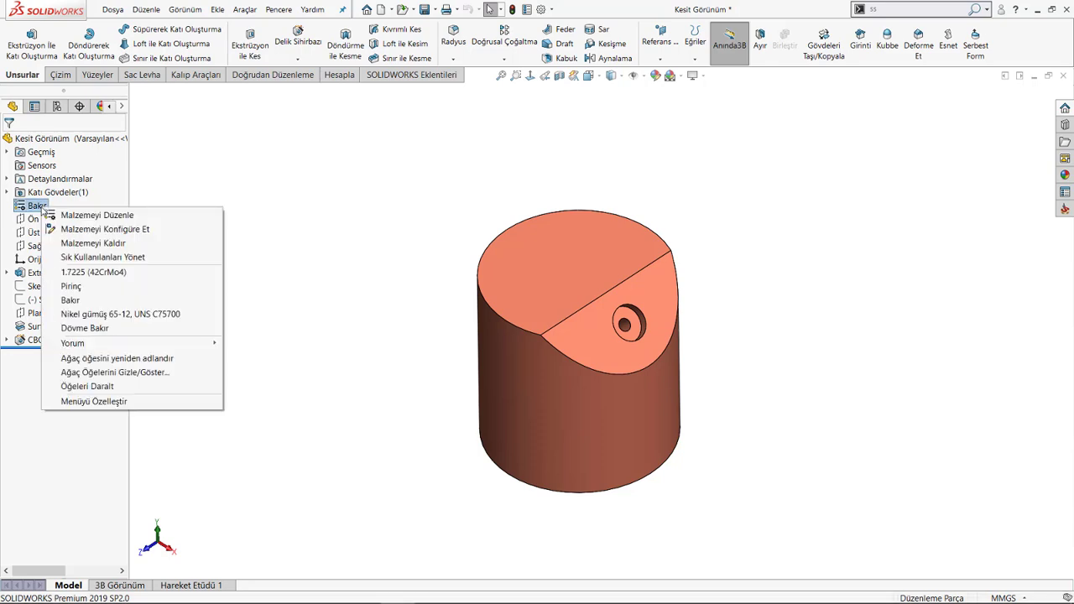
left_click(70, 286)
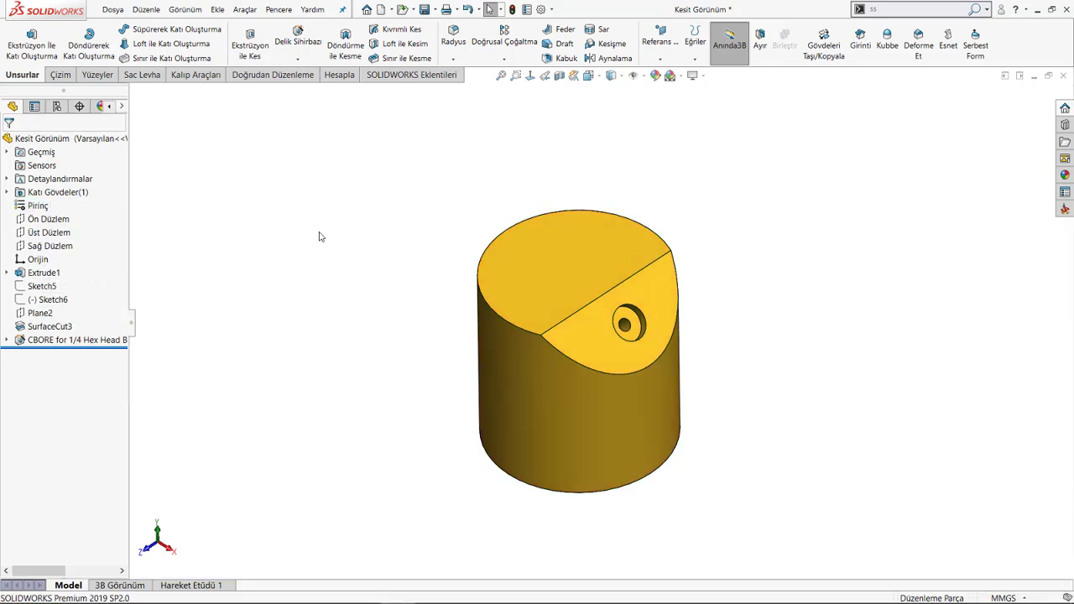
key("ctrl+s")
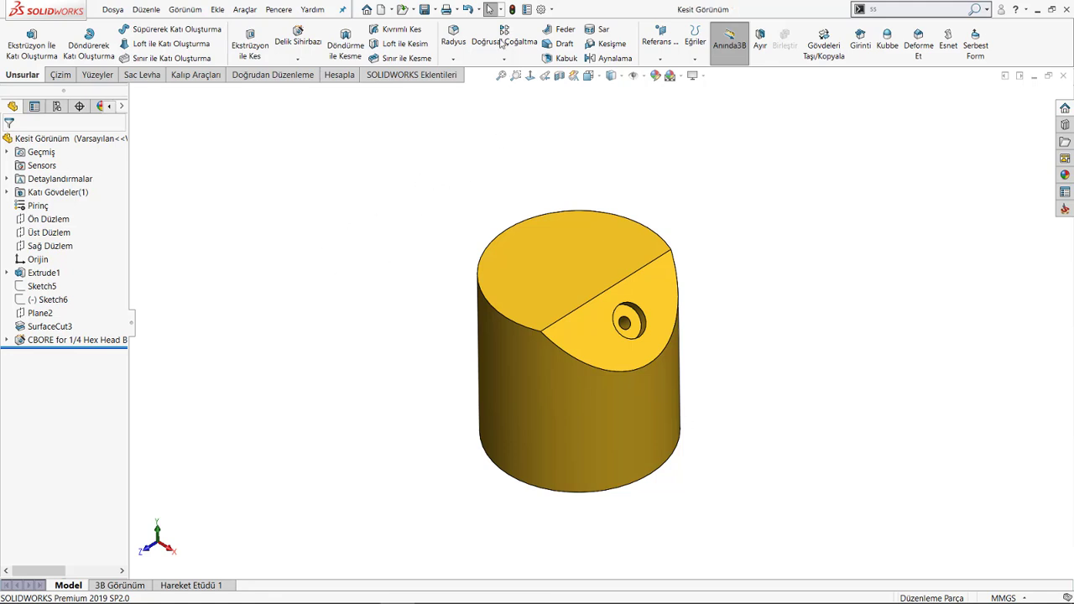
left_click(527, 9)
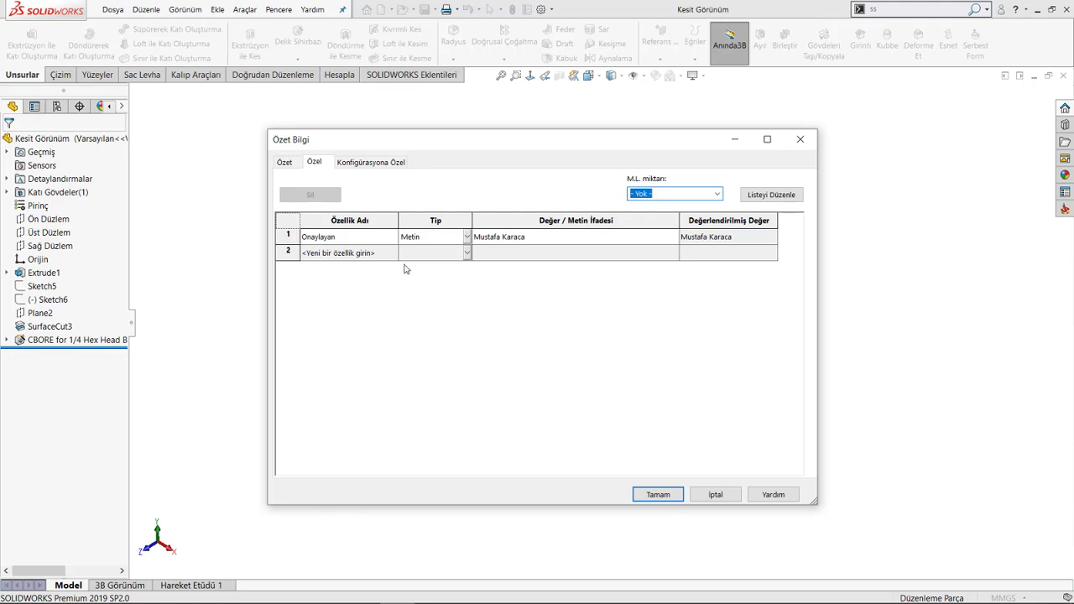
Add a Malzeme text property linked to SW-Material, evaluating to Pirinç.
left_click(380, 254)
type("Malzeme")
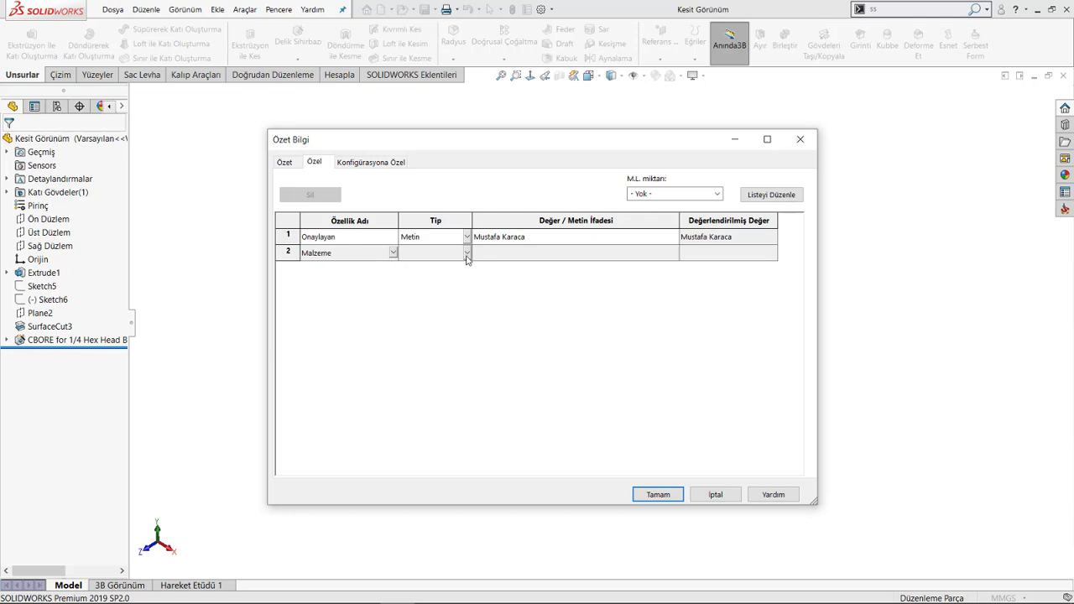
left_click(453, 338)
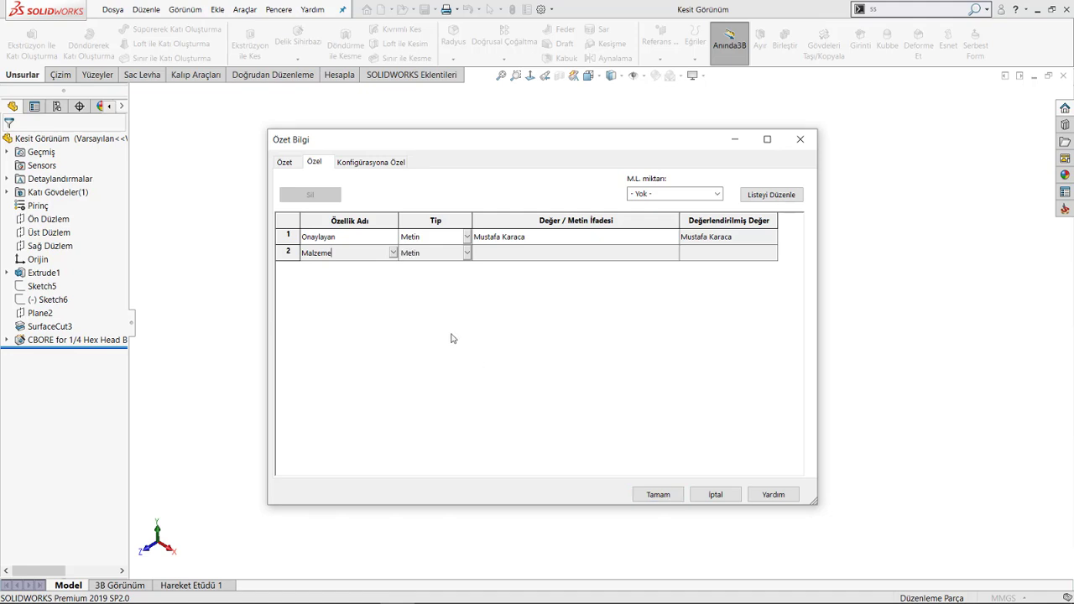
left_click(466, 256)
left_click(467, 257)
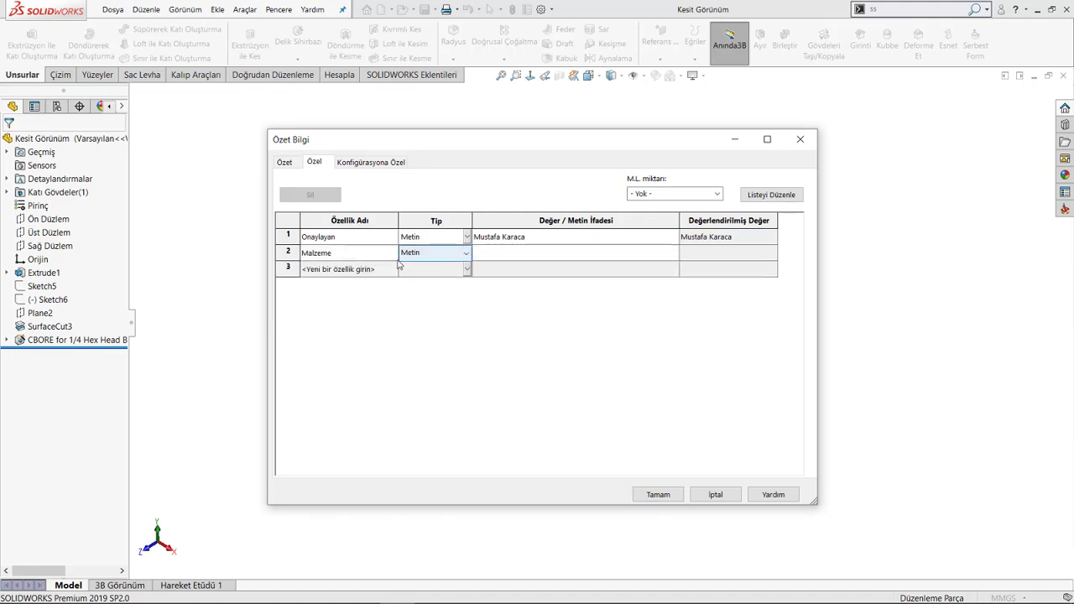
left_click(665, 256)
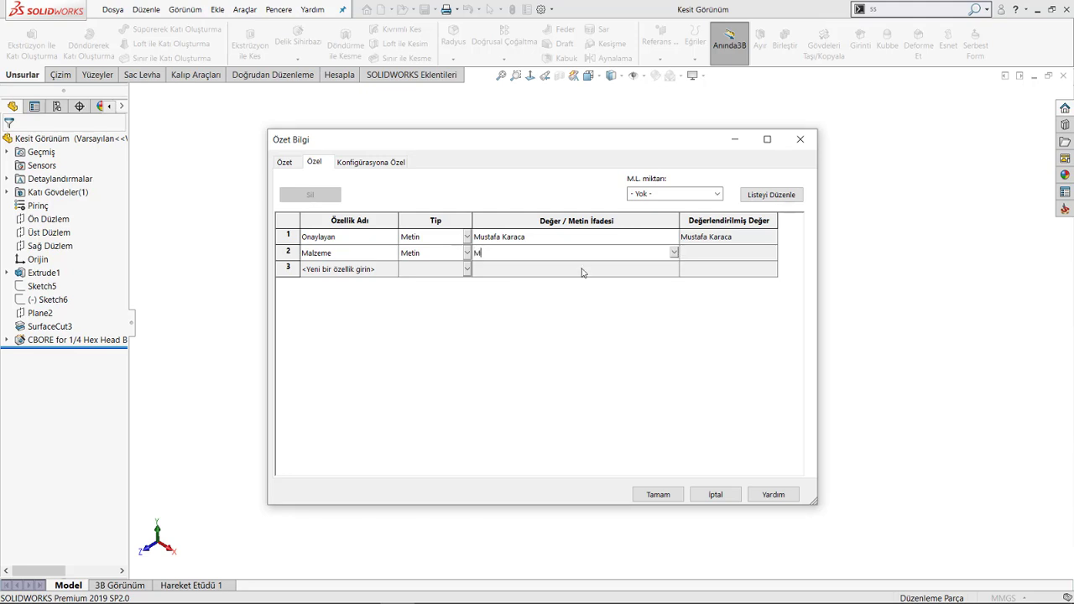
left_click(673, 252)
left_click(492, 267)
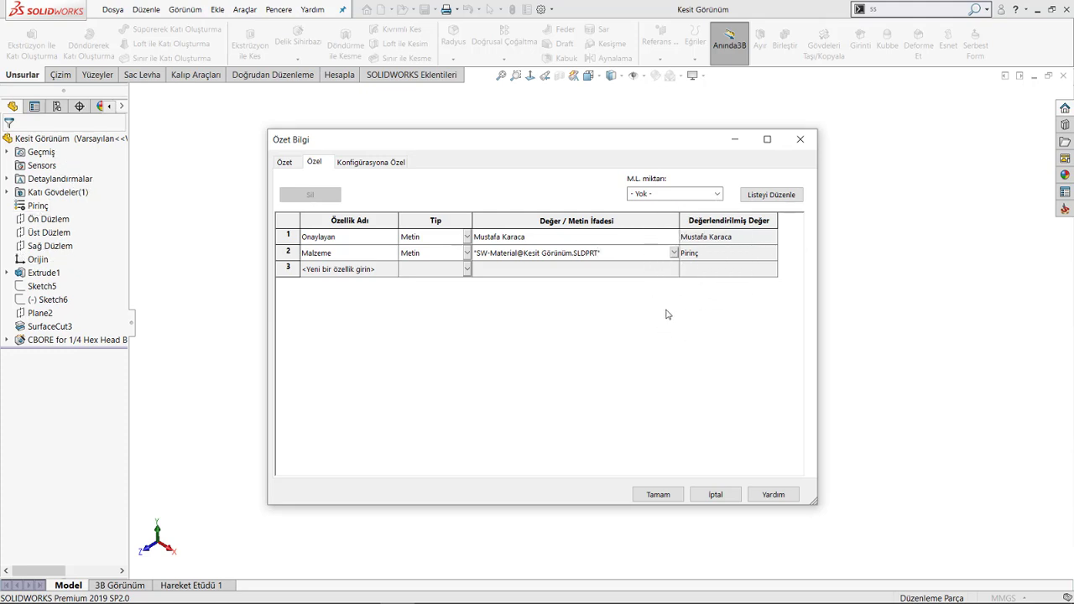
left_click(339, 269)
type("Ağırl")
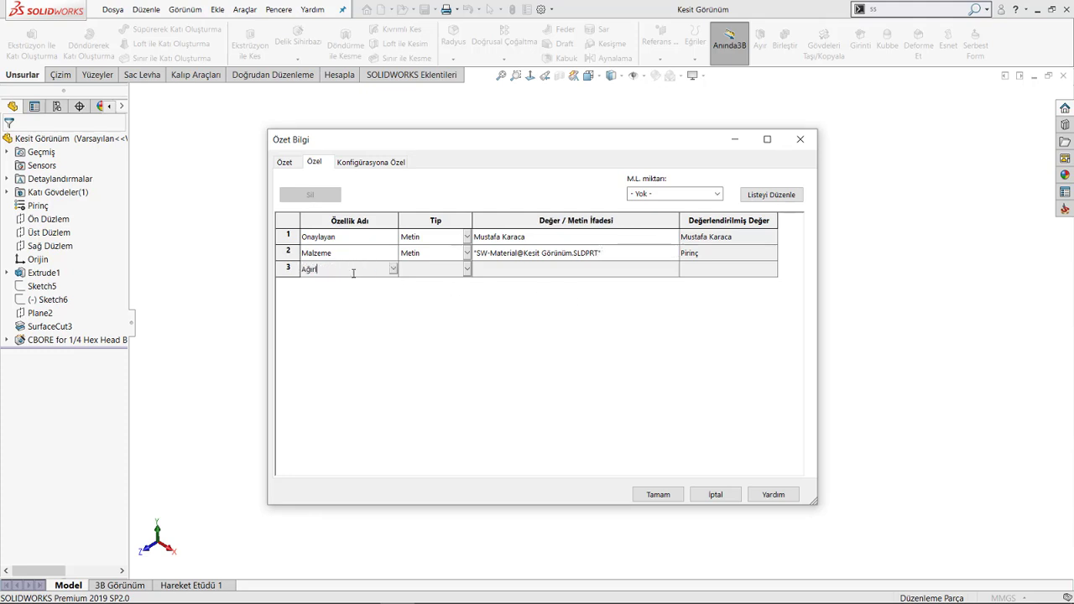
Add an Ağırlık text property linked to Kütle (SW-Mass, 6441.88), then close properties and save.
type("ık")
left_click(467, 270)
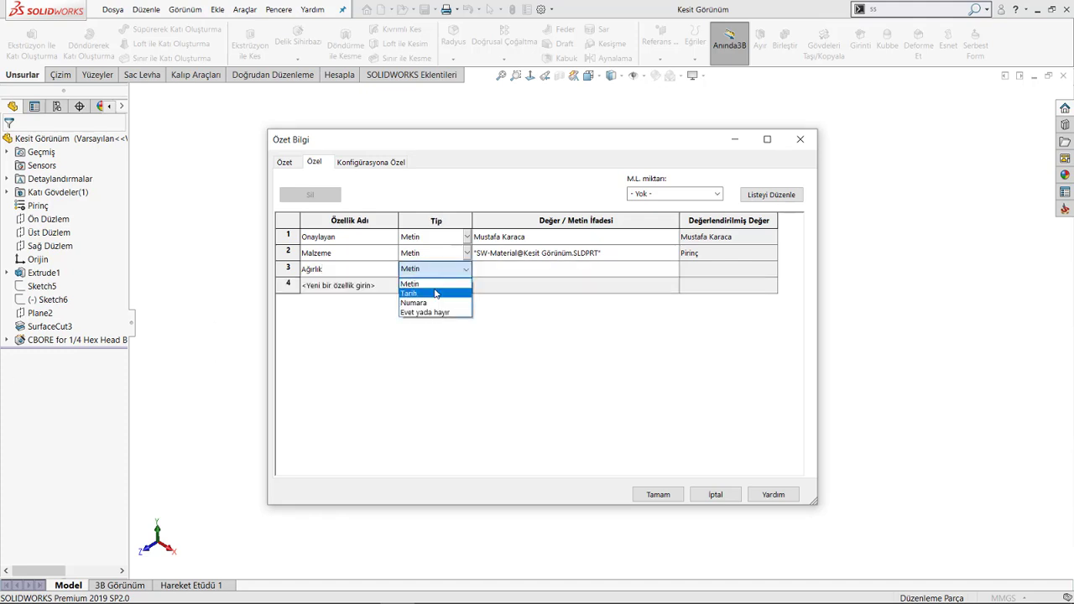
left_click(427, 284)
left_click(588, 273)
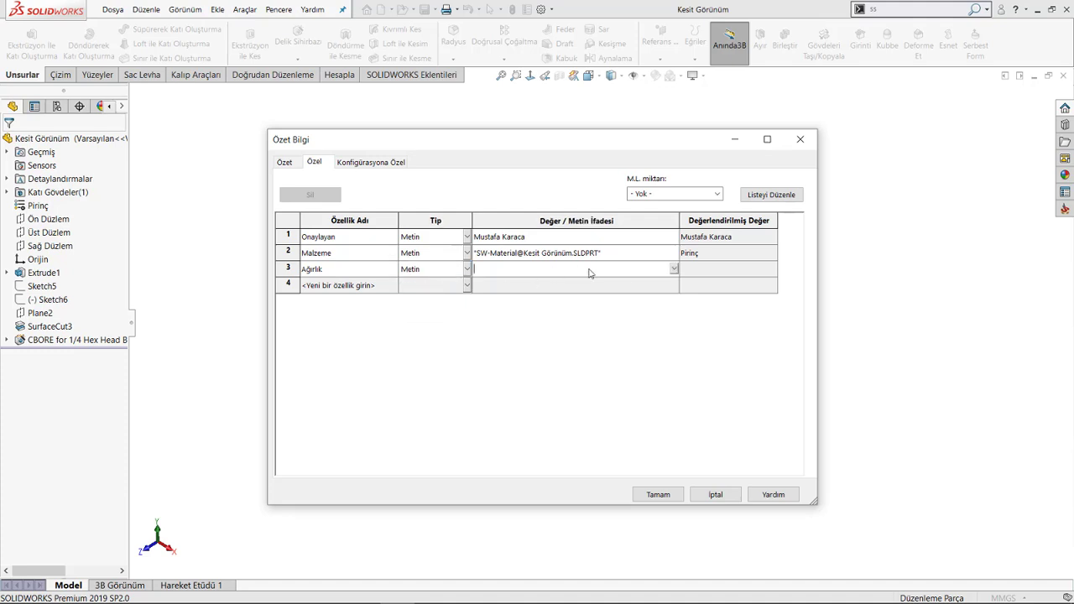
left_click(674, 269)
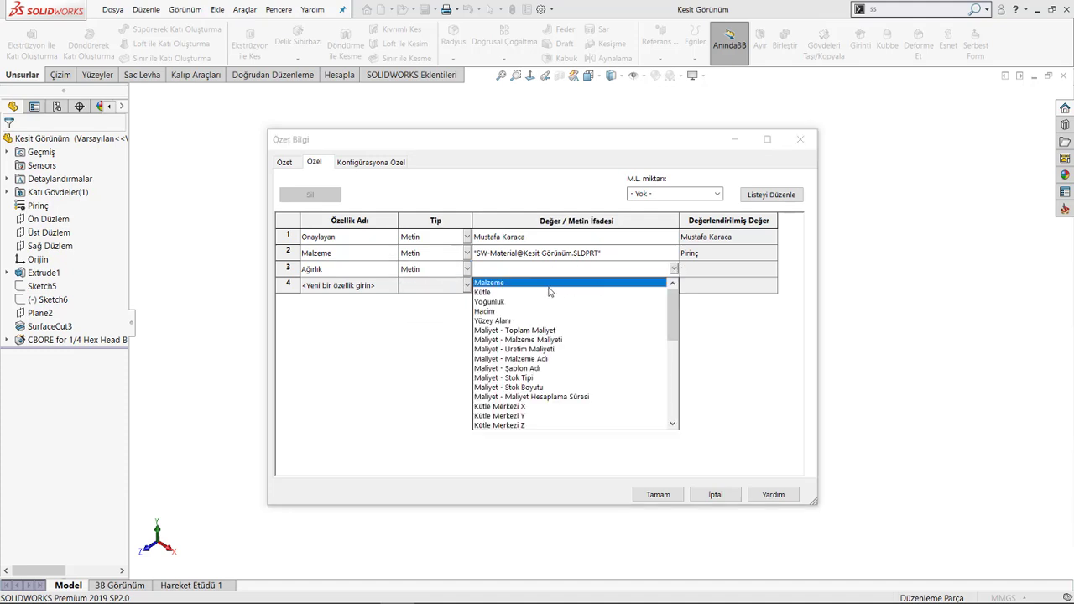
left_click(491, 293)
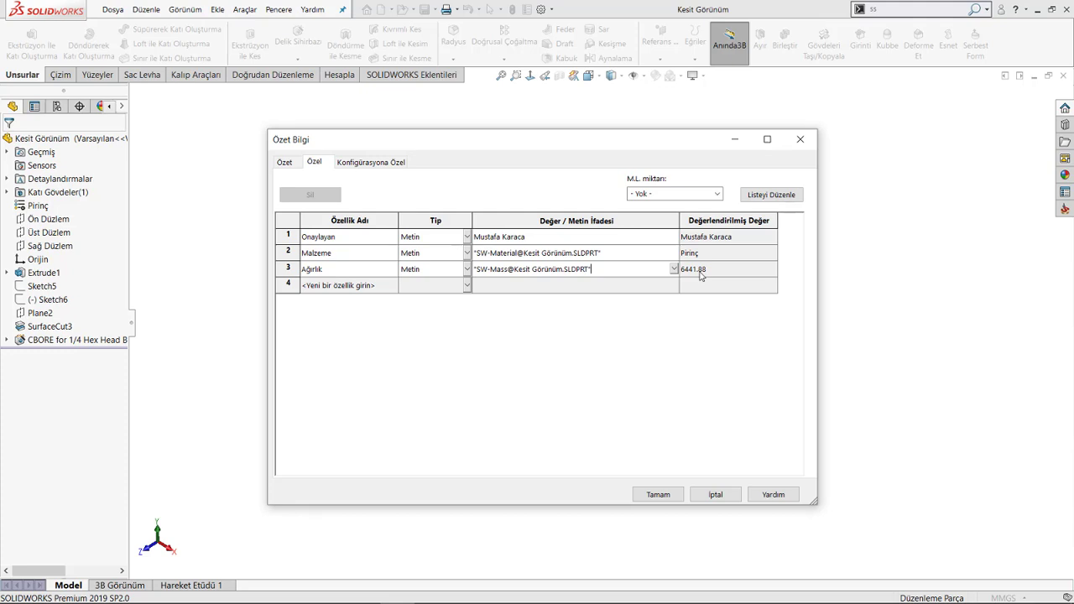
key("ctrl+a")
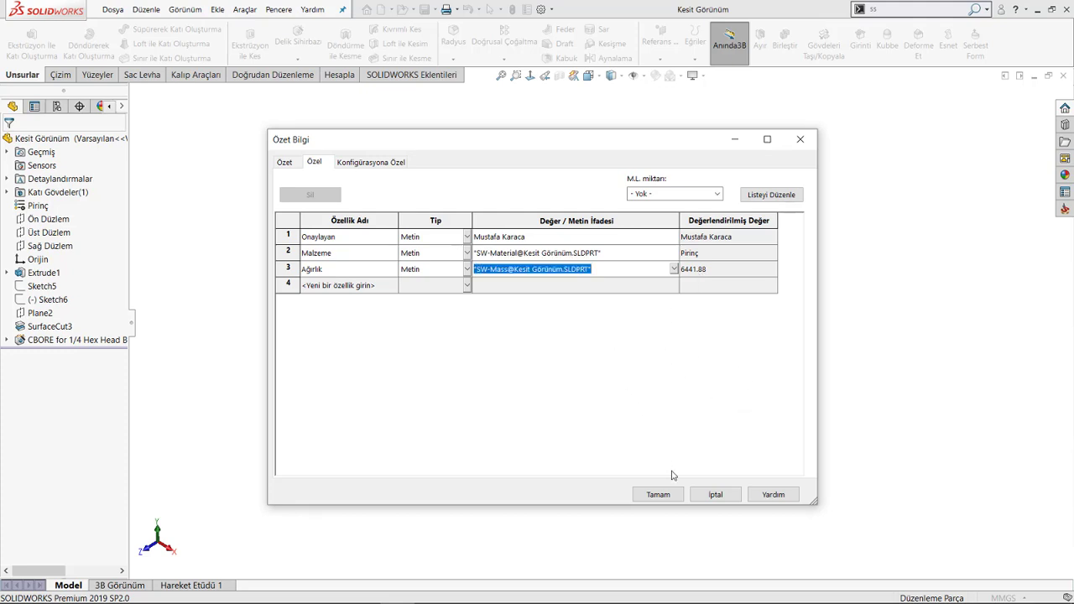
left_click(669, 494)
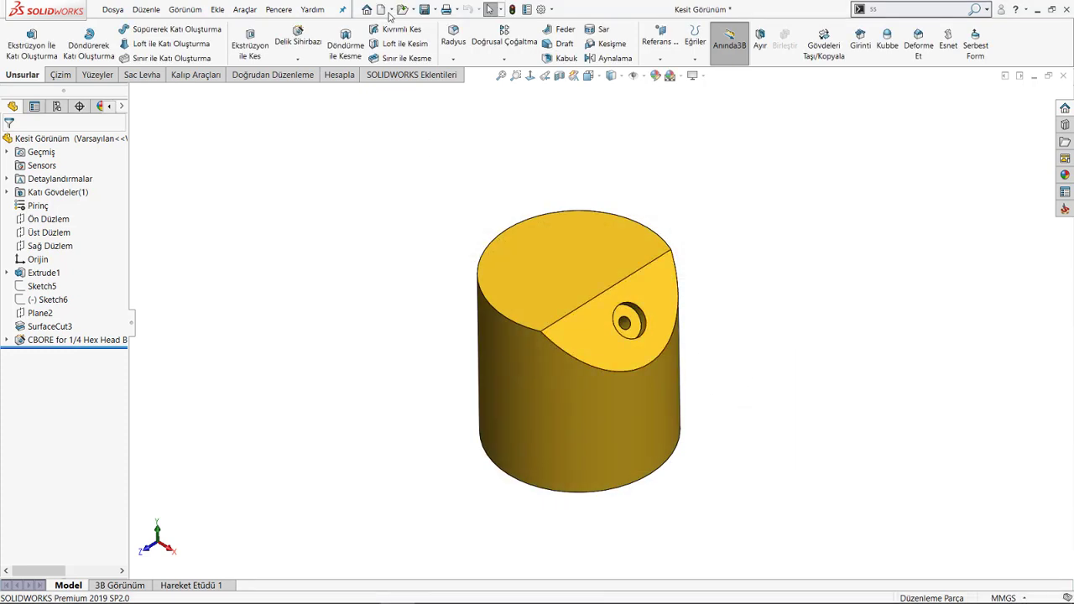
left_click(424, 10)
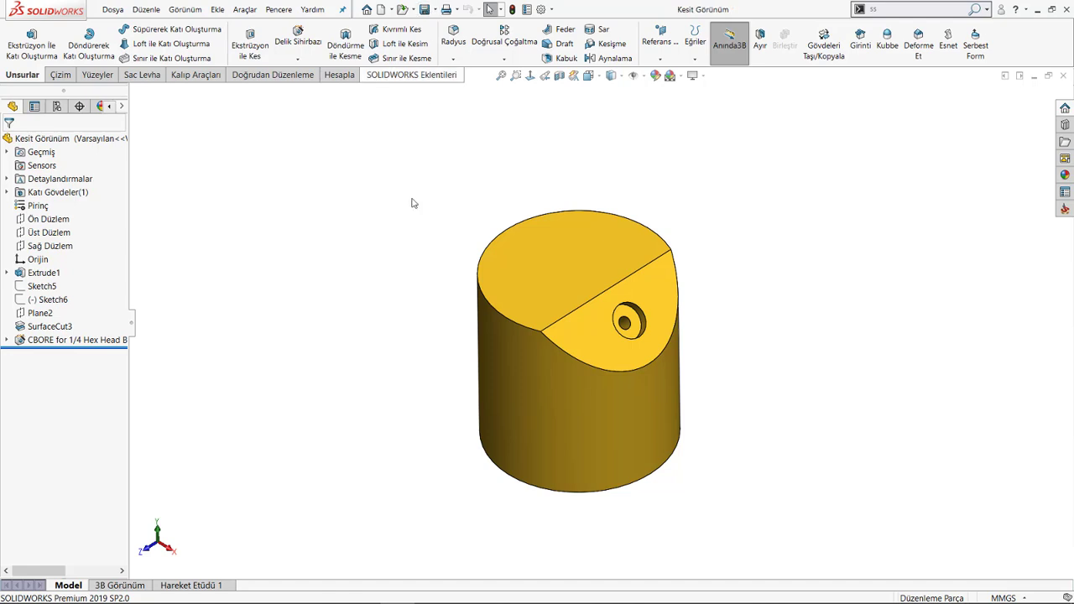
Make an A3 (ISO) drawing from the part with an isometric view, shaded with edges, at upper left.
left_click(391, 10)
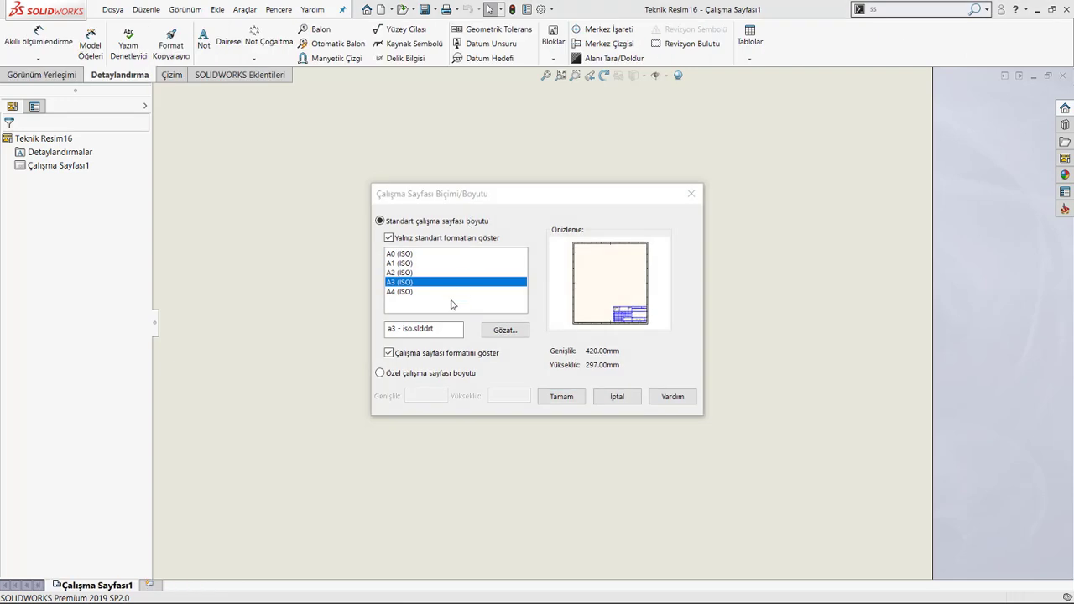
left_click(561, 397)
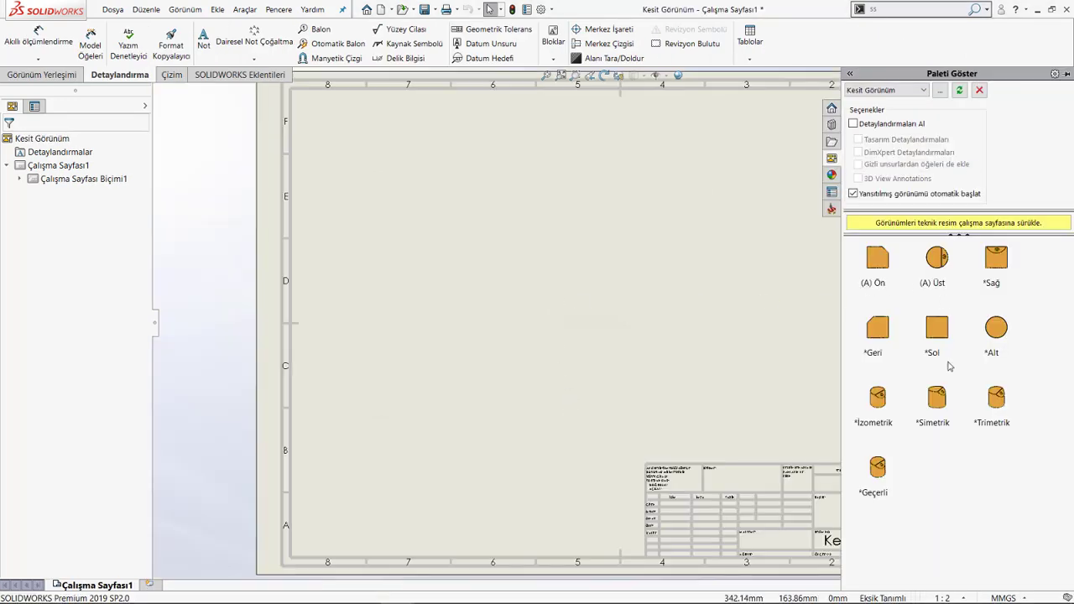
left_click_drag(885, 403, 476, 231)
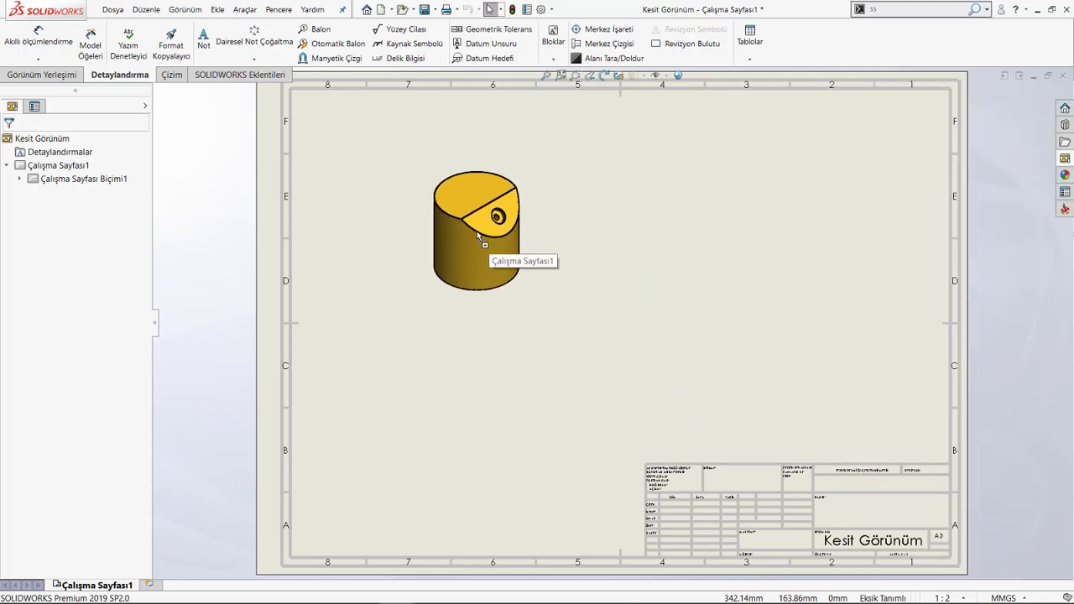
left_click(520, 299)
left_click(85, 507)
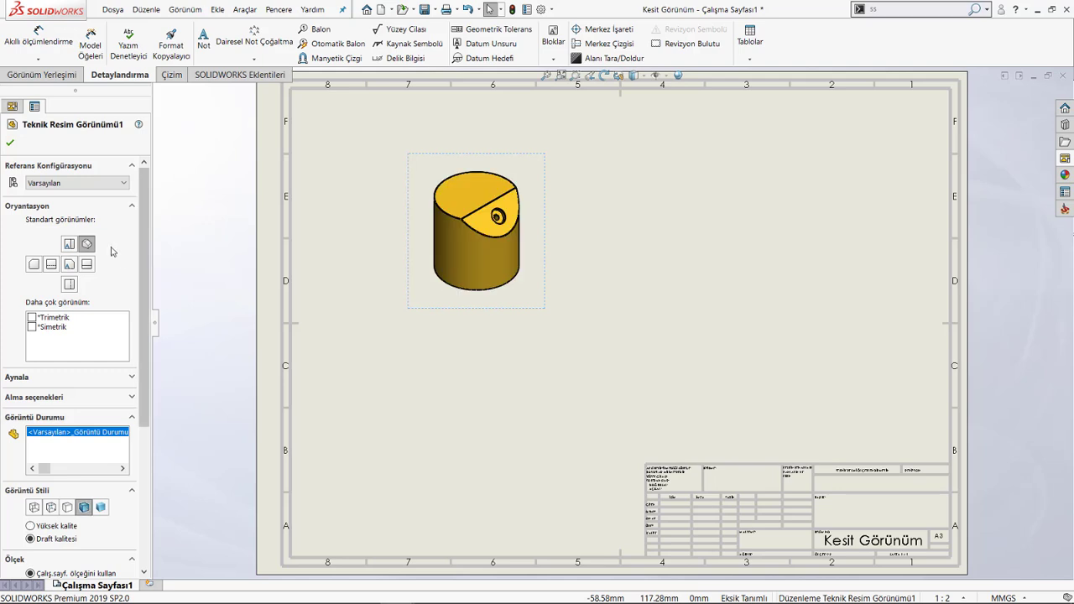
left_click(10, 143)
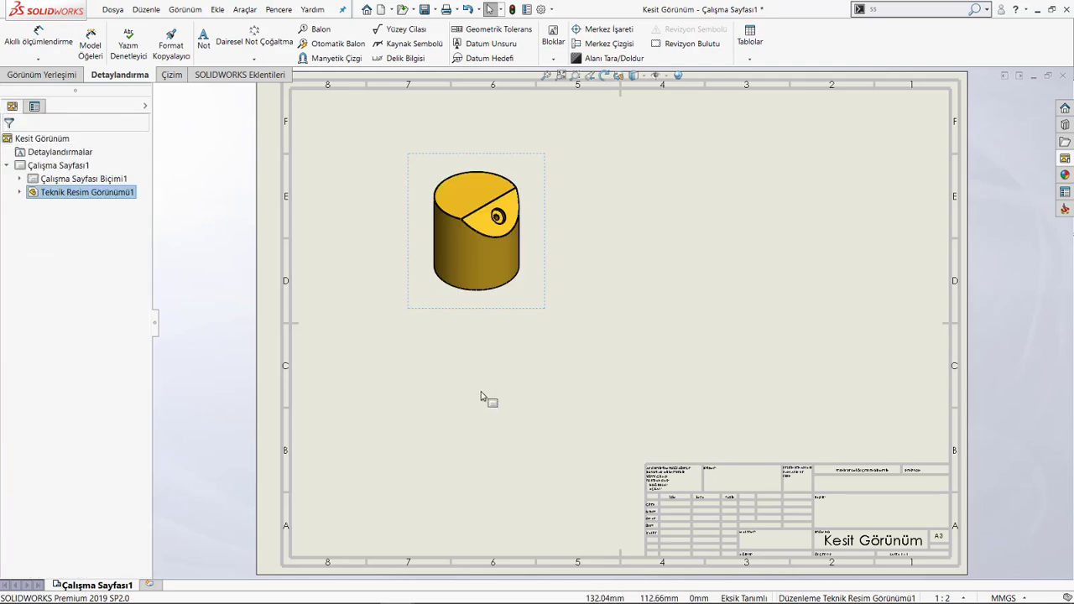
left_click(617, 383)
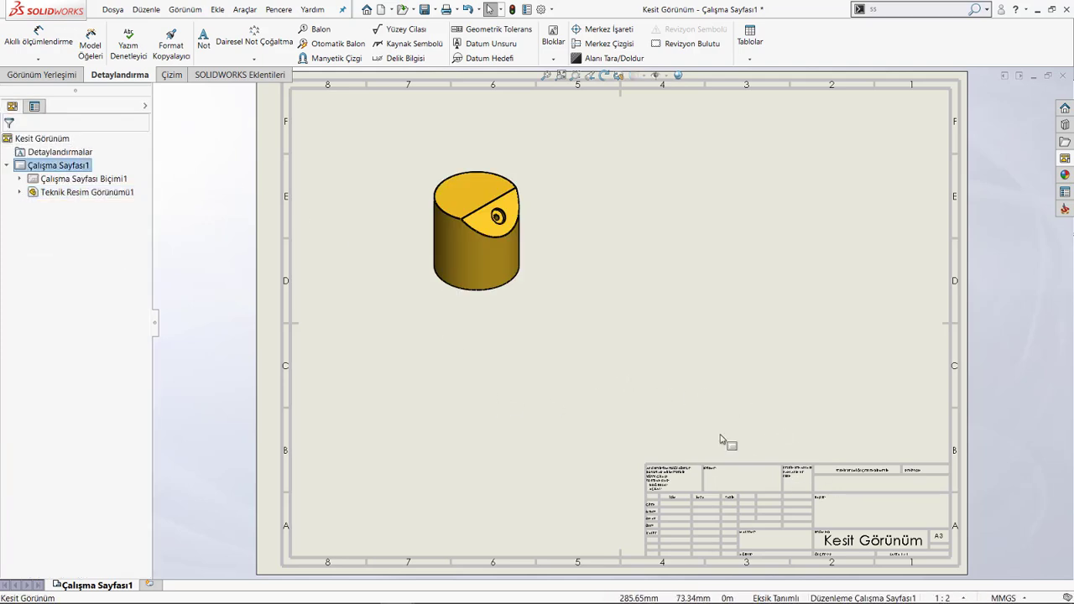
Zoom and pan until the full A3 sheet, title block and isometric view are visible.
scroll(897, 516, "down", 4)
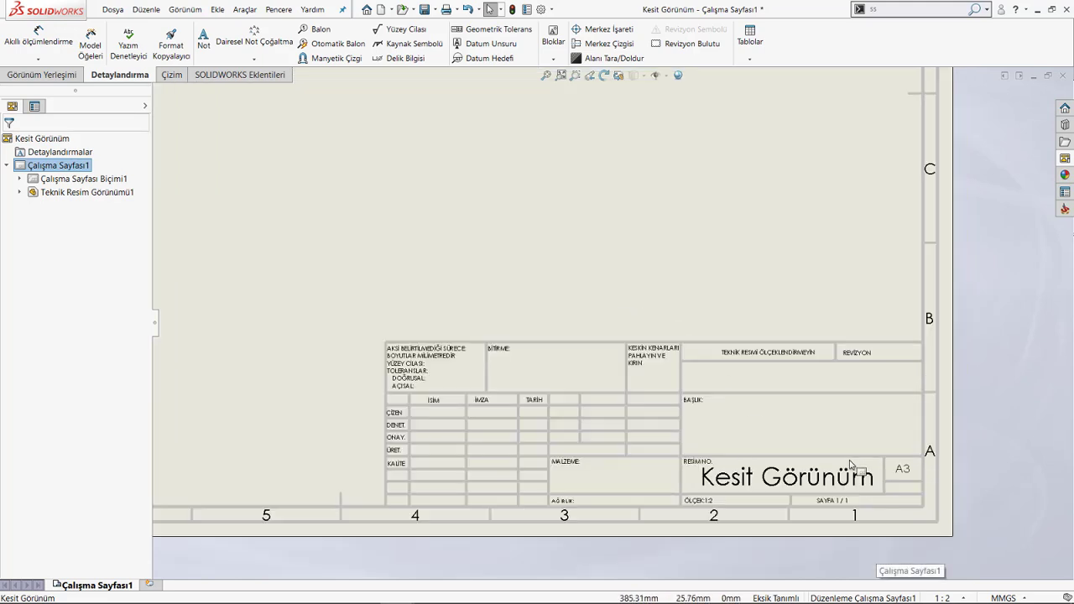
scroll(784, 398, "down", 1)
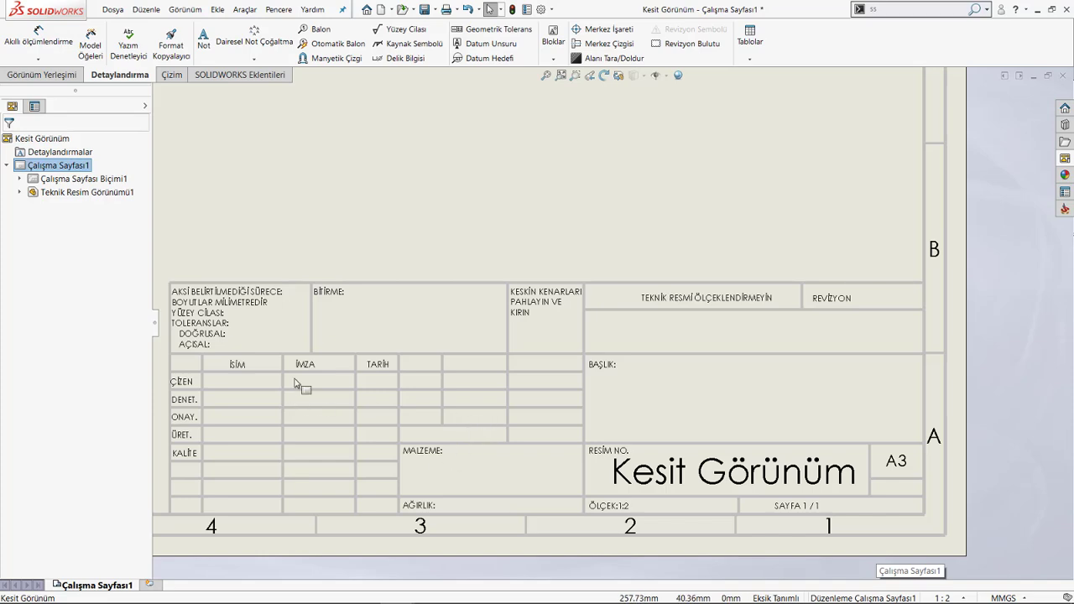
middle_click_drag(430, 365, 464, 333, "ctrl")
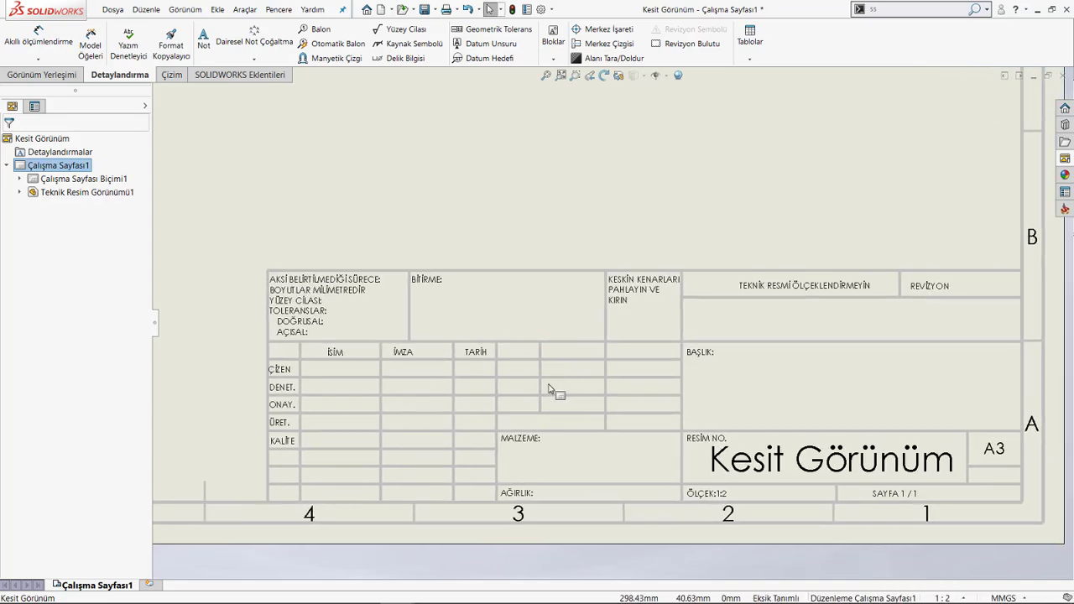
scroll(503, 319, "up", 2)
scroll(587, 319, "up", 2)
scroll(587, 323, "up", 3)
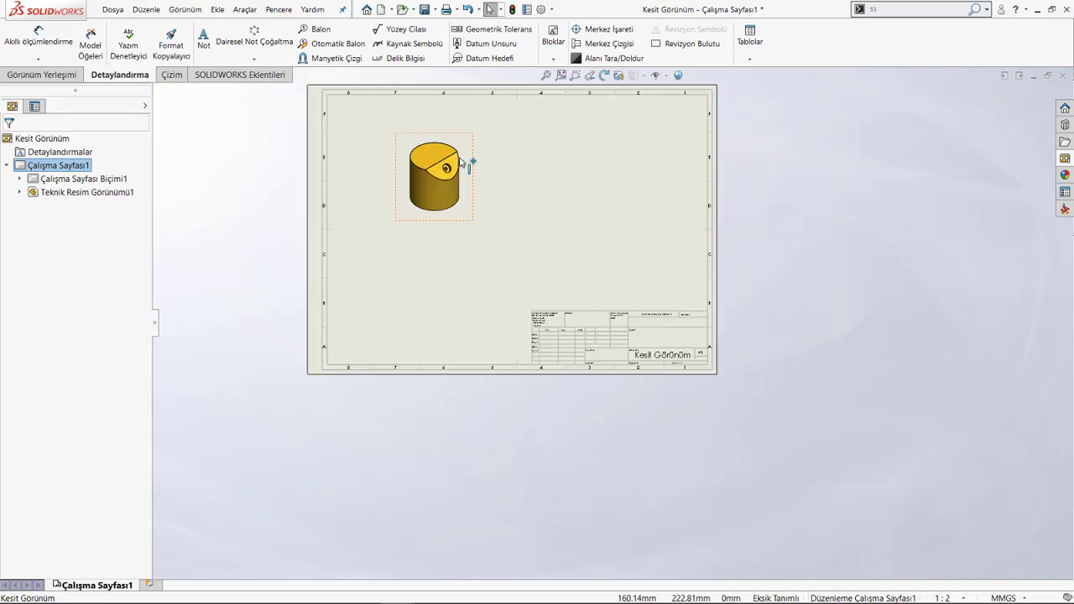
scroll(545, 319, "up", 1)
scroll(512, 244, "down", 2)
scroll(579, 269, "down", 1)
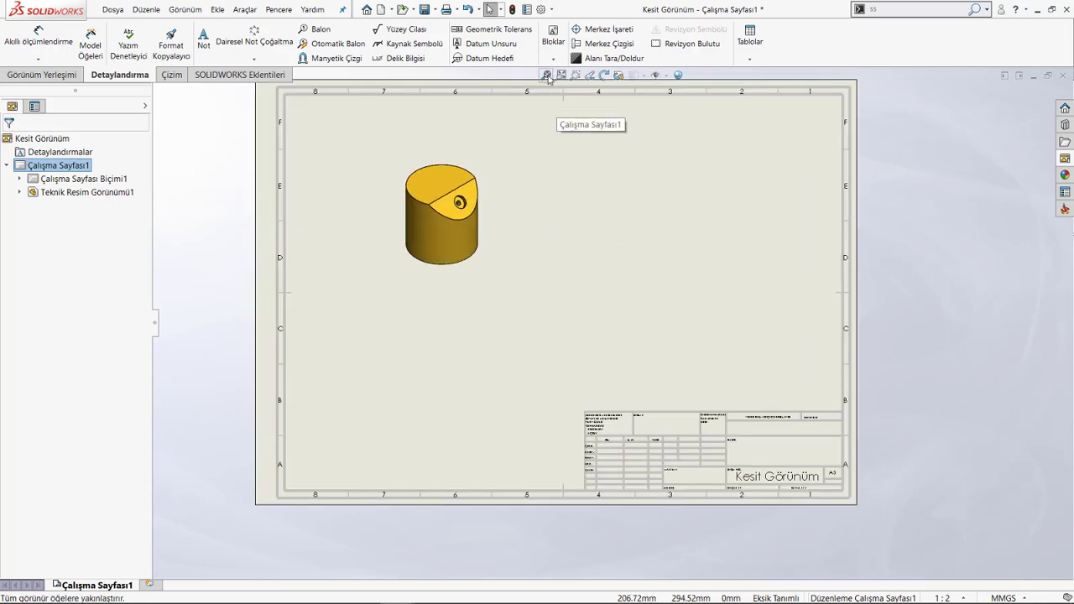
left_click(546, 75)
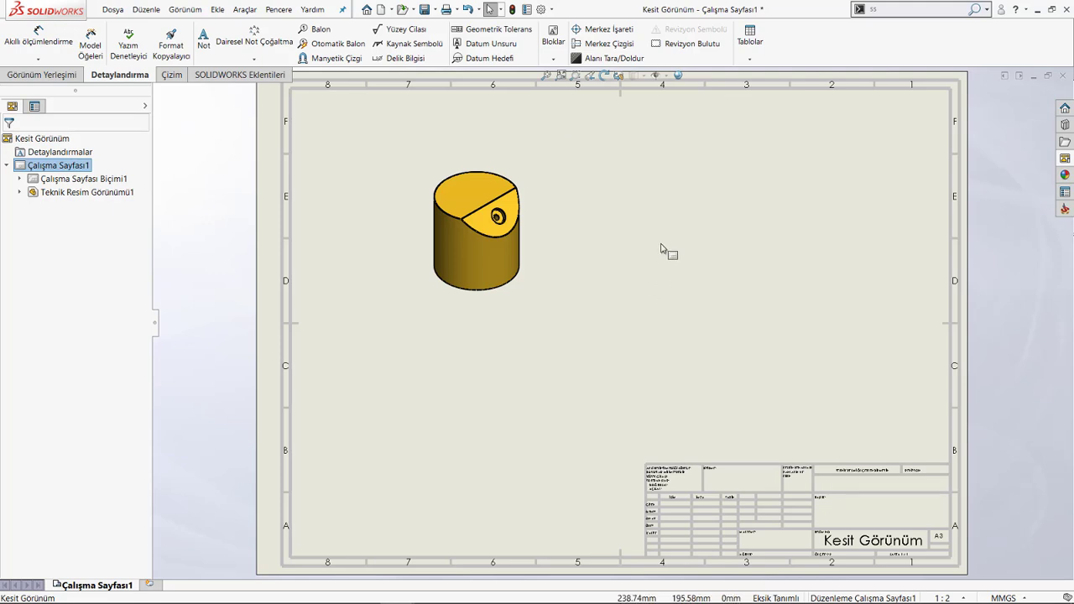
scroll(730, 464, "down", 2)
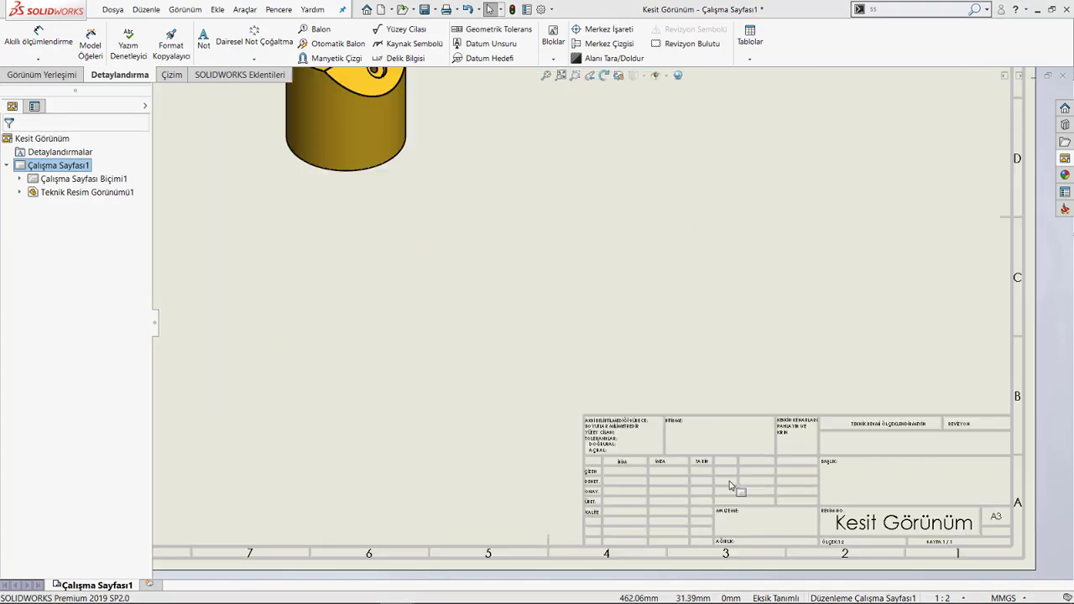
scroll(675, 395, "down", 3)
scroll(563, 252, "up", 5)
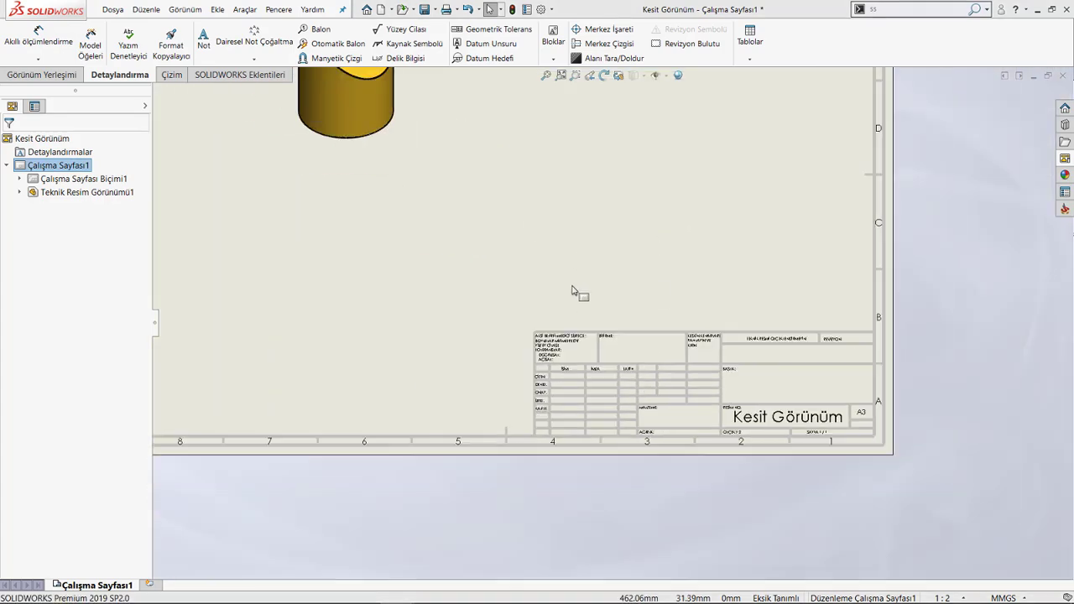
scroll(568, 256, "up", 2)
scroll(570, 256, "down", 1)
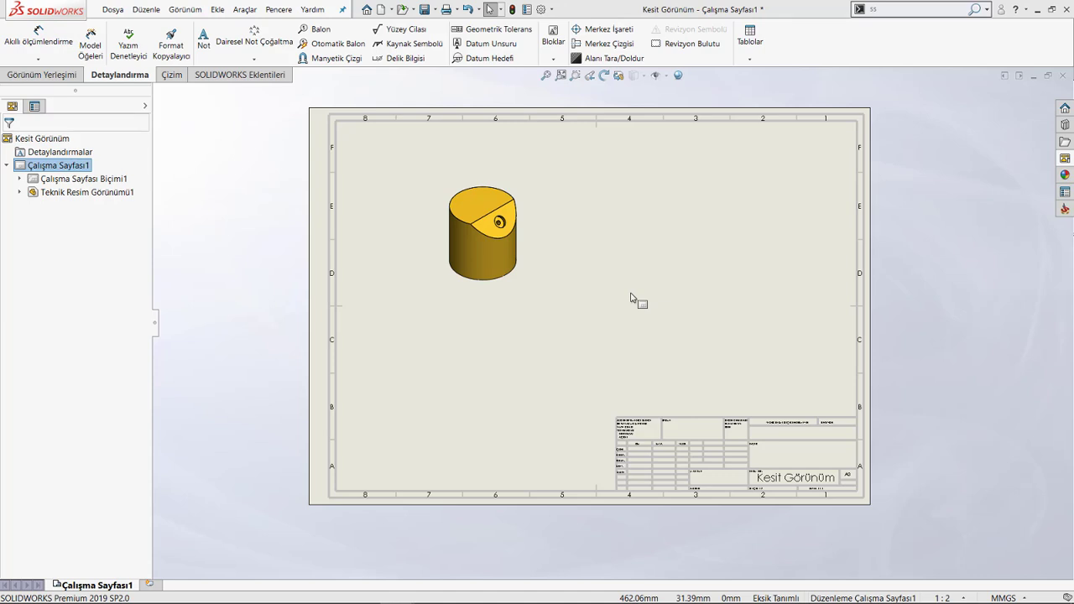
In Edit Sheet Format, rename the title block's BİTİRME: label to Onaylayan:.
right_click(636, 287)
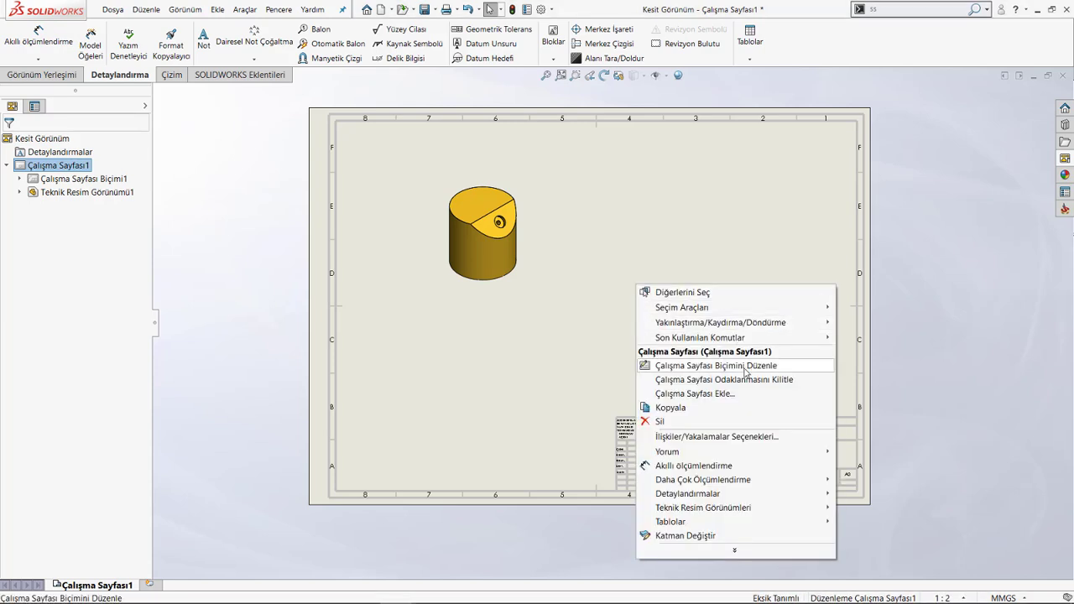
left_click(745, 373)
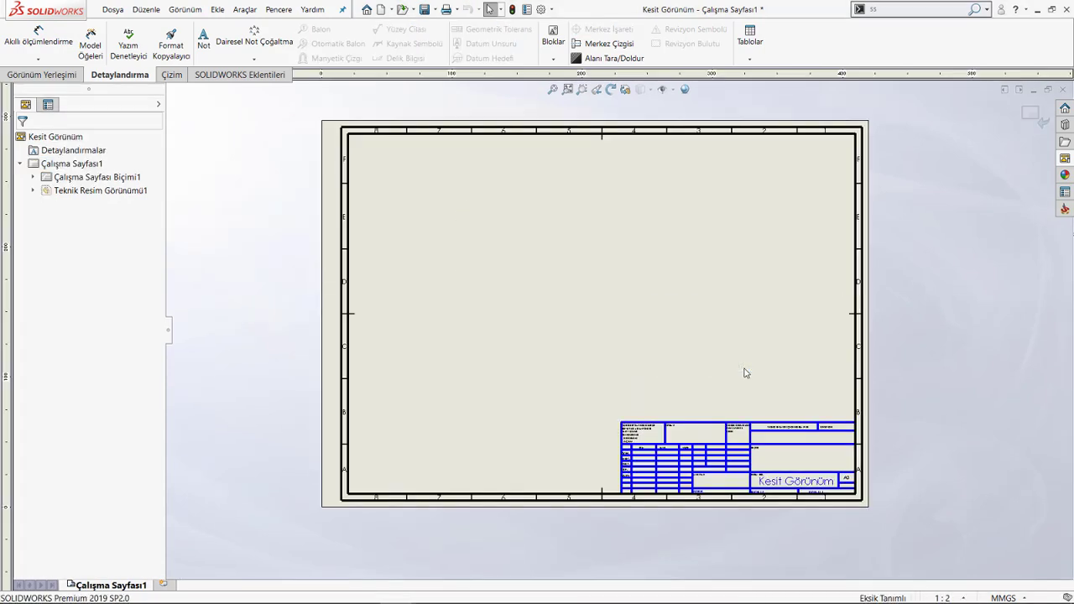
scroll(654, 424, "down", 3)
scroll(653, 424, "down", 2)
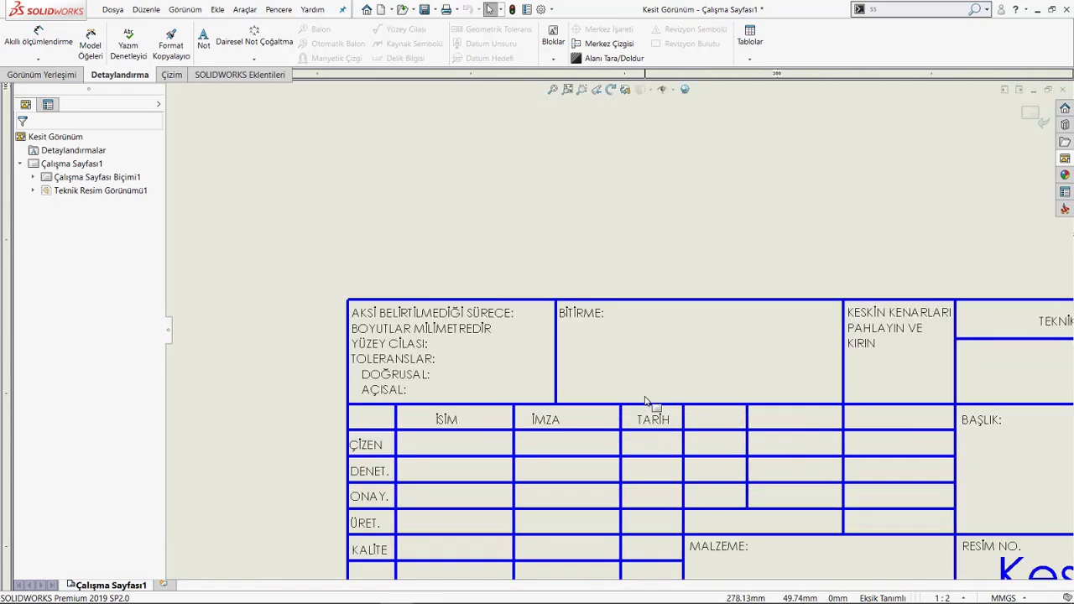
scroll(583, 311, "down", 1)
left_click(583, 304)
double_click(579, 299)
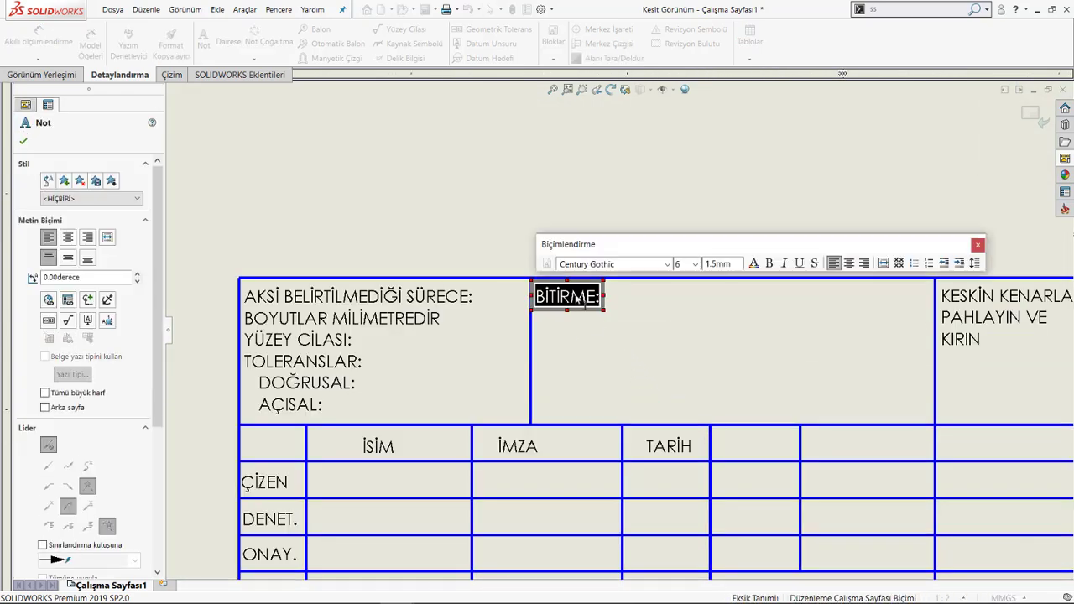
type("Onayla")
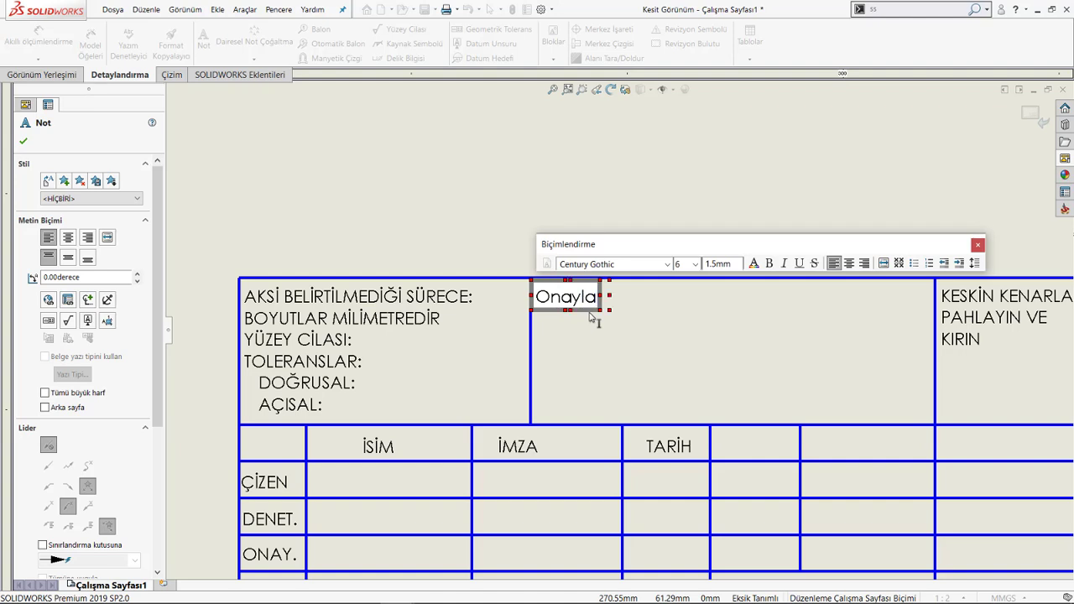
type("yan:")
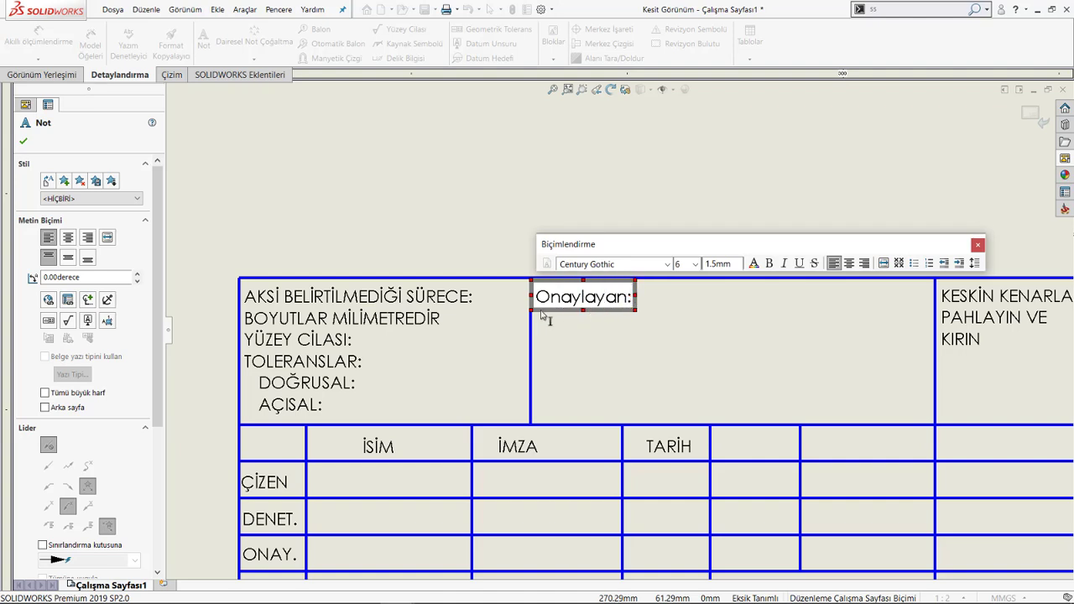
left_click(728, 356)
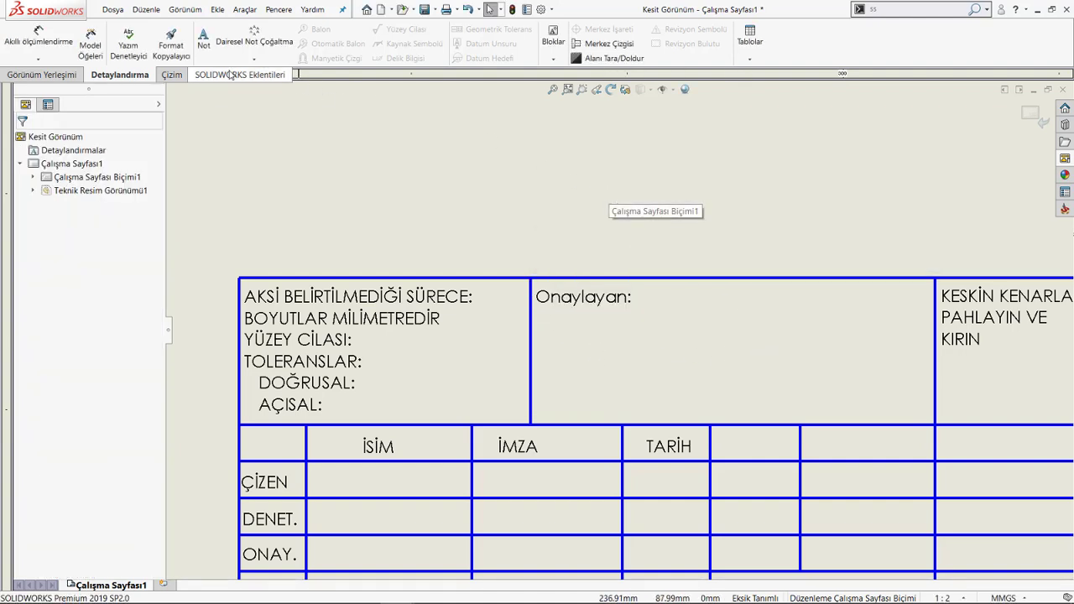
Place an empty note beside Onaylayan: and use Link to Property to open the document's properties.
left_click(204, 40)
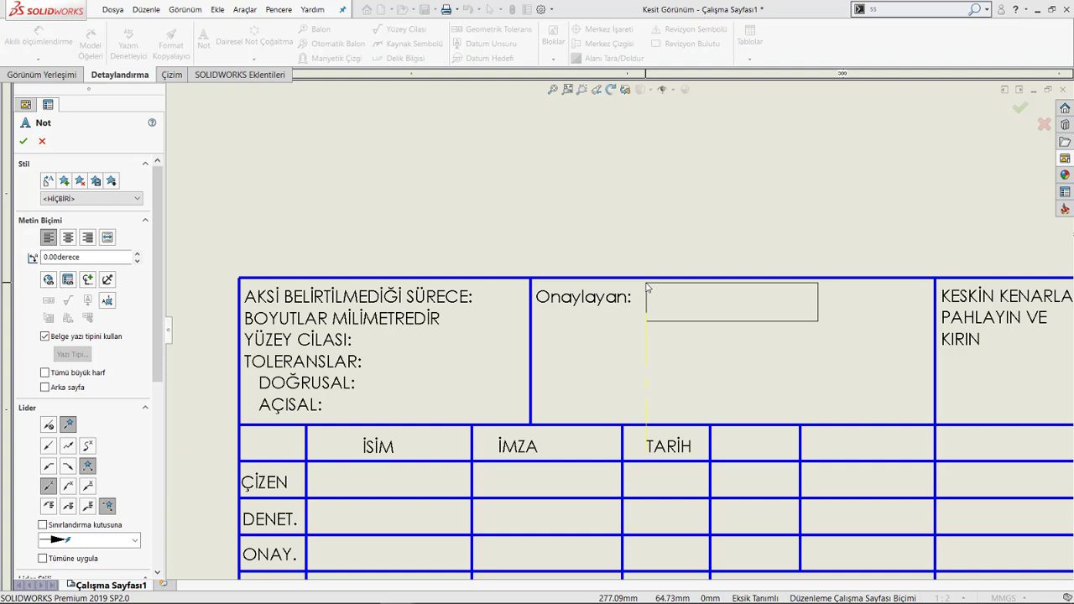
type("XXXXXXX")
left_click(646, 288)
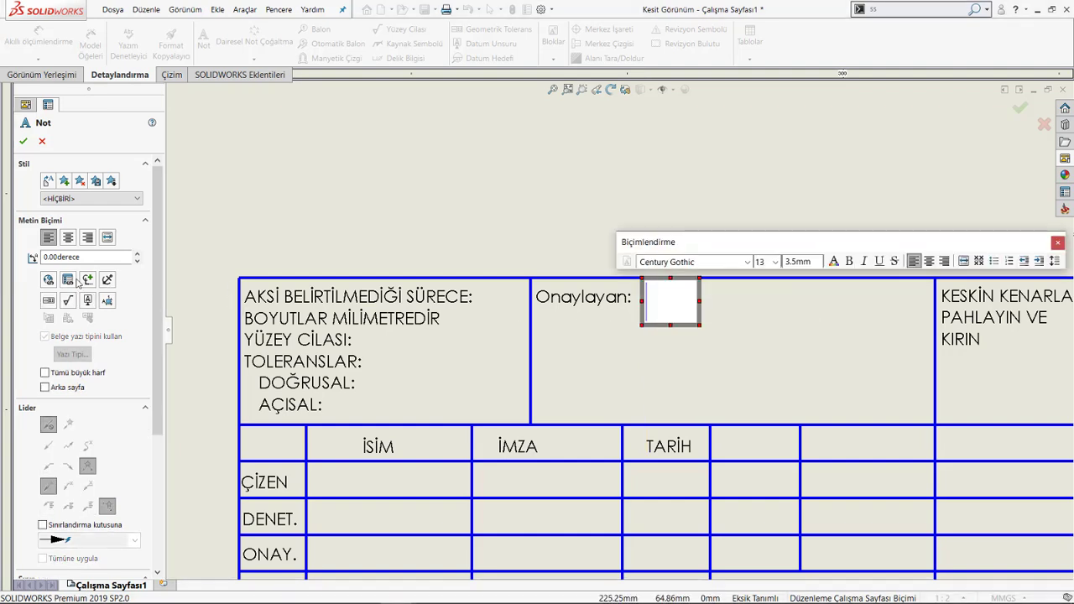
left_click(67, 280)
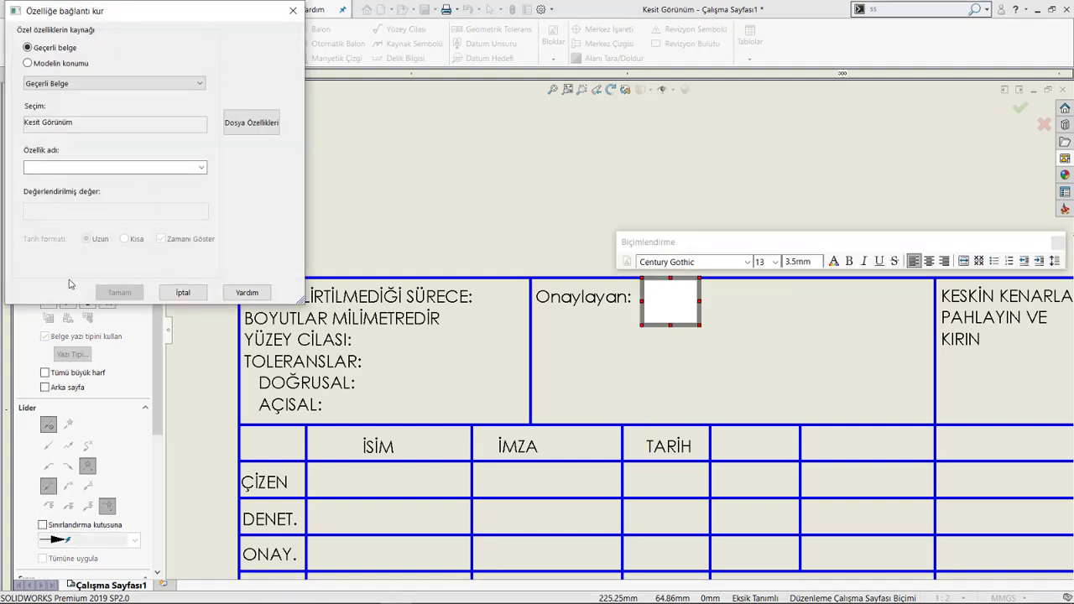
left_click(201, 168)
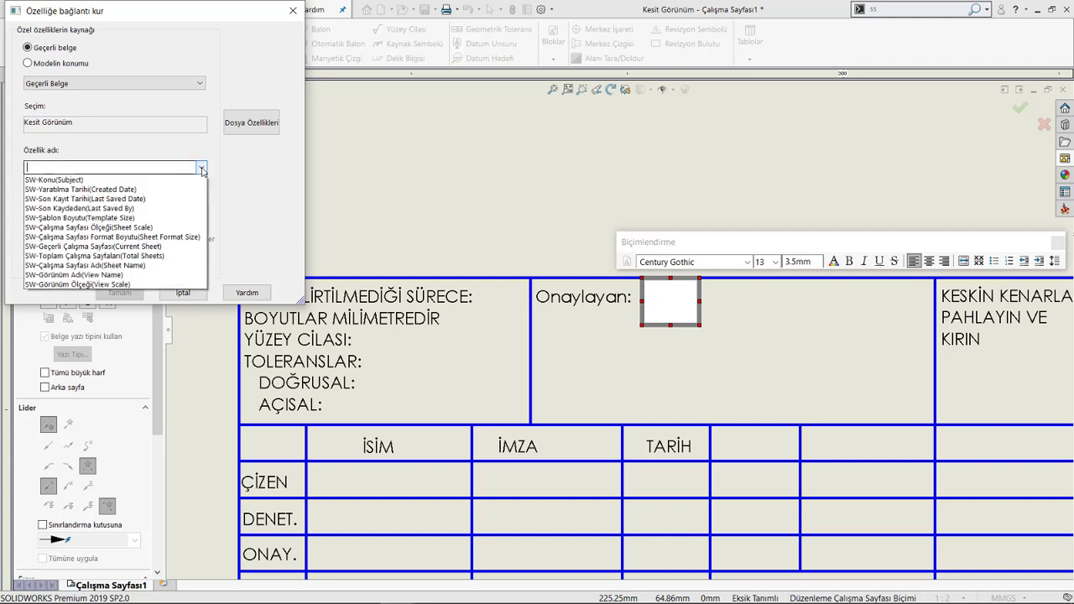
left_click(202, 169)
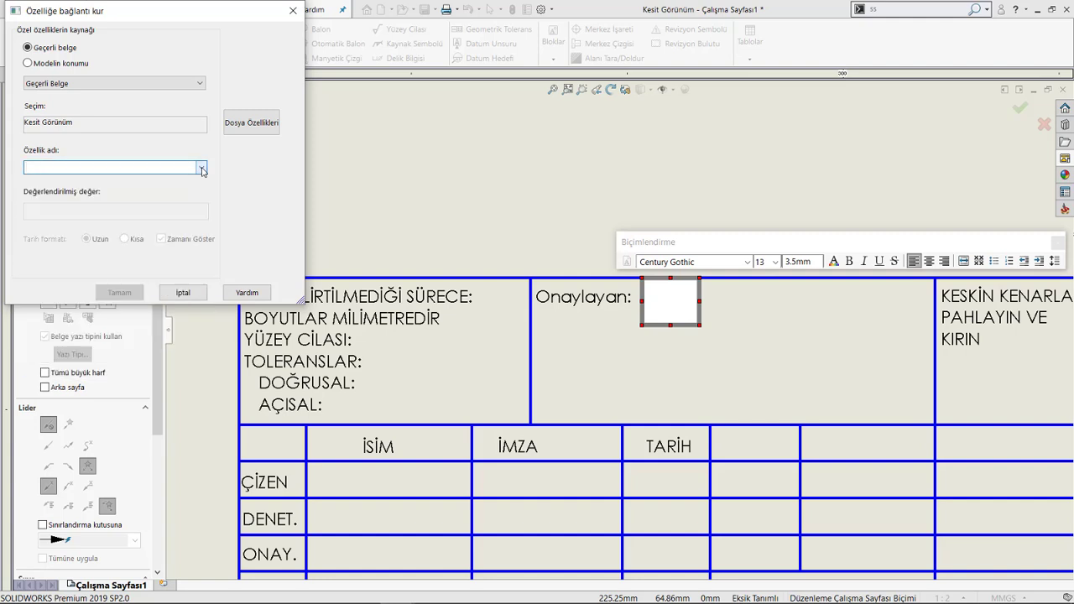
left_click(137, 84)
left_click(138, 84)
left_click(249, 126)
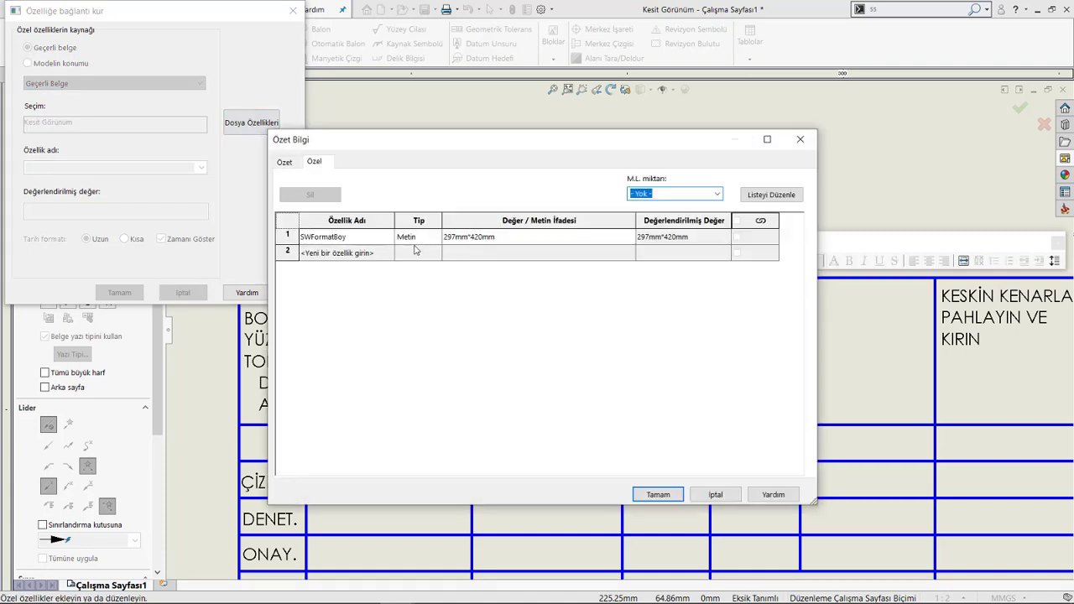
left_click(714, 198)
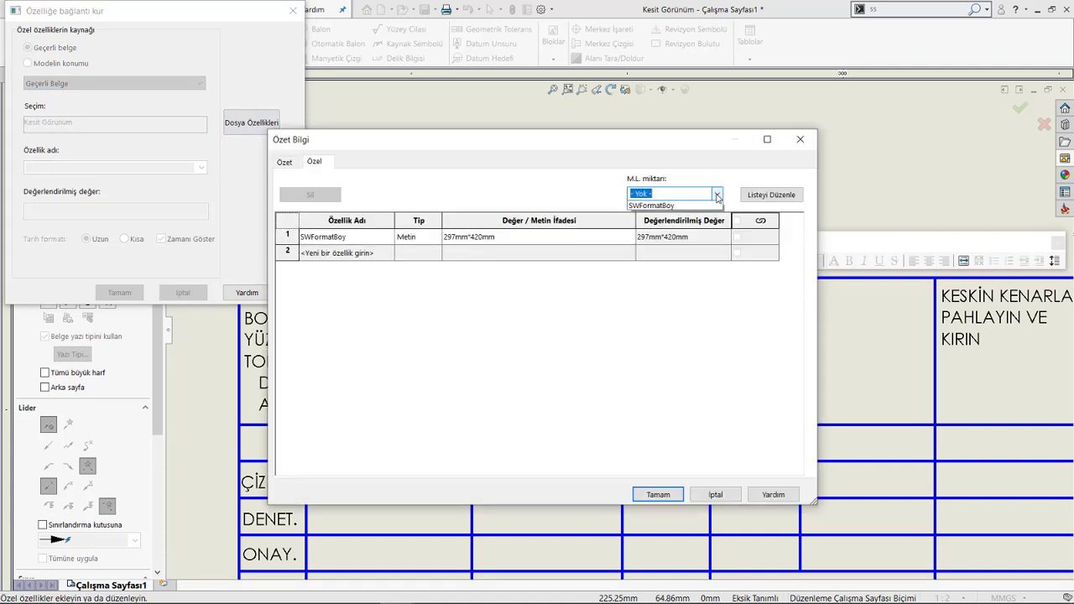
left_click(719, 195)
left_click(718, 198)
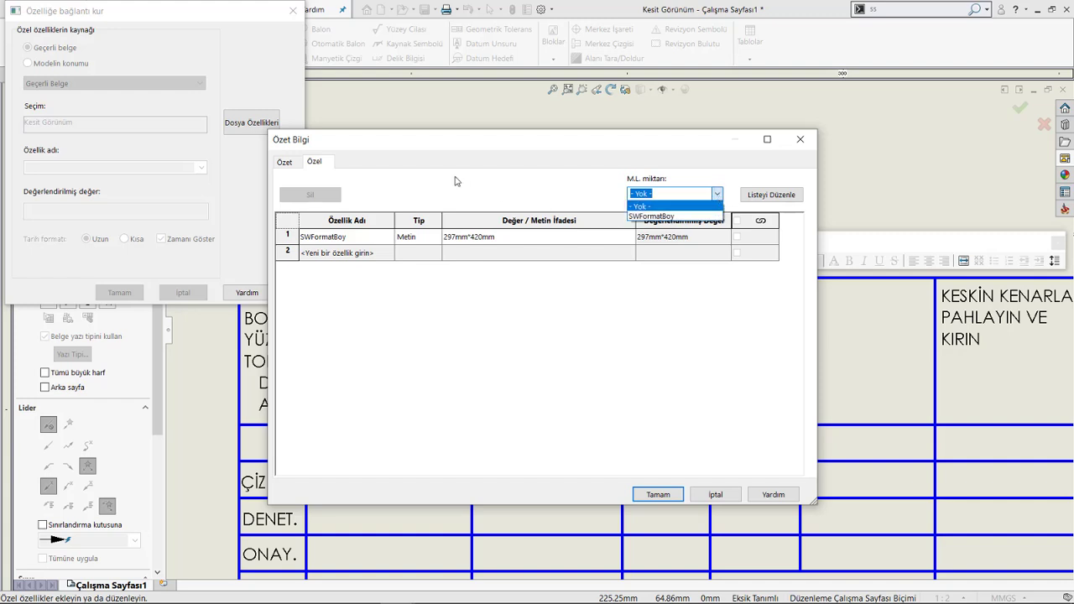
left_click(295, 166)
left_click(294, 166)
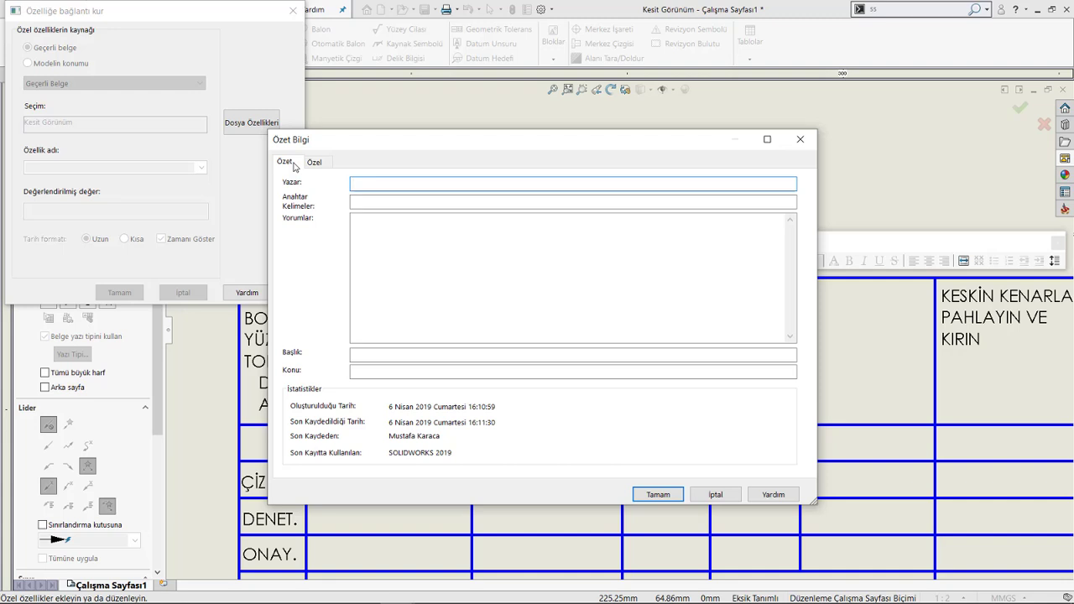
left_click(314, 165)
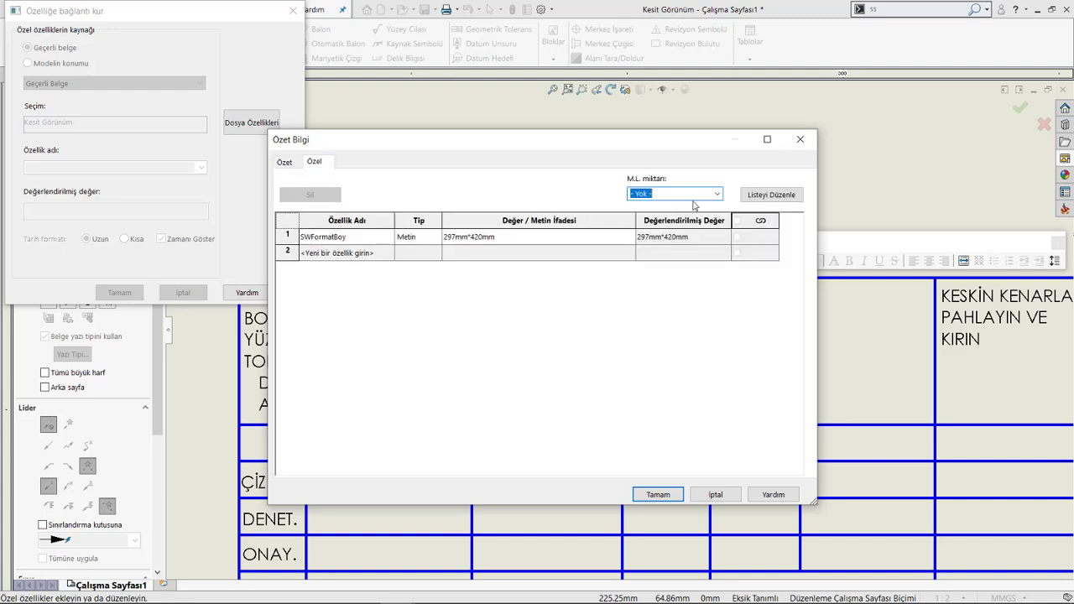
left_click(717, 195)
left_click(680, 218)
left_click(709, 195)
left_click(684, 208)
left_click(715, 494)
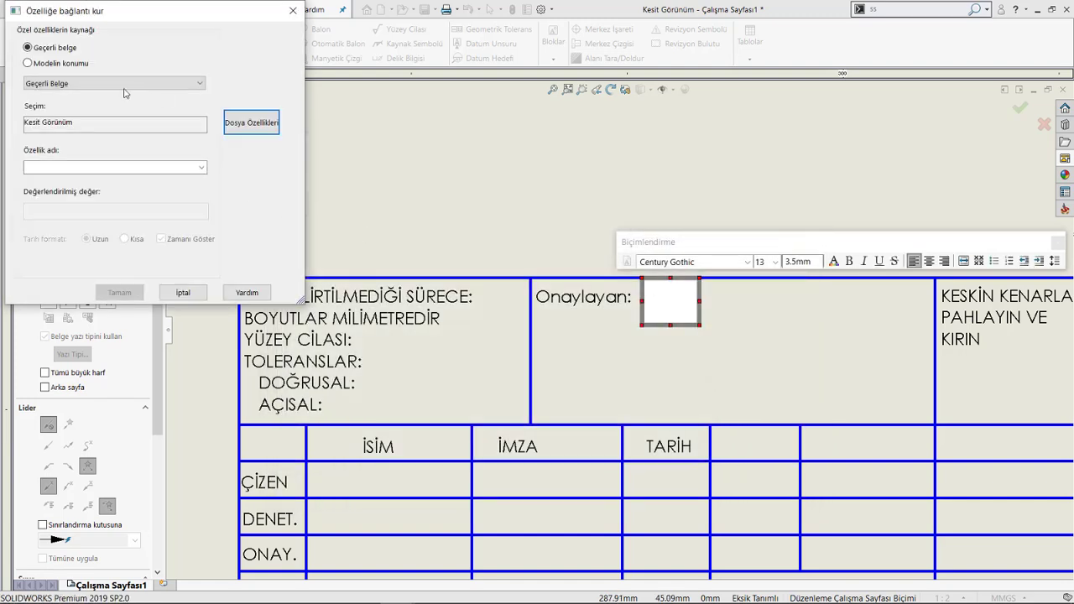
Browse the Link to Property sources, switching to Model in view and reviewing the property names.
left_click(90, 84)
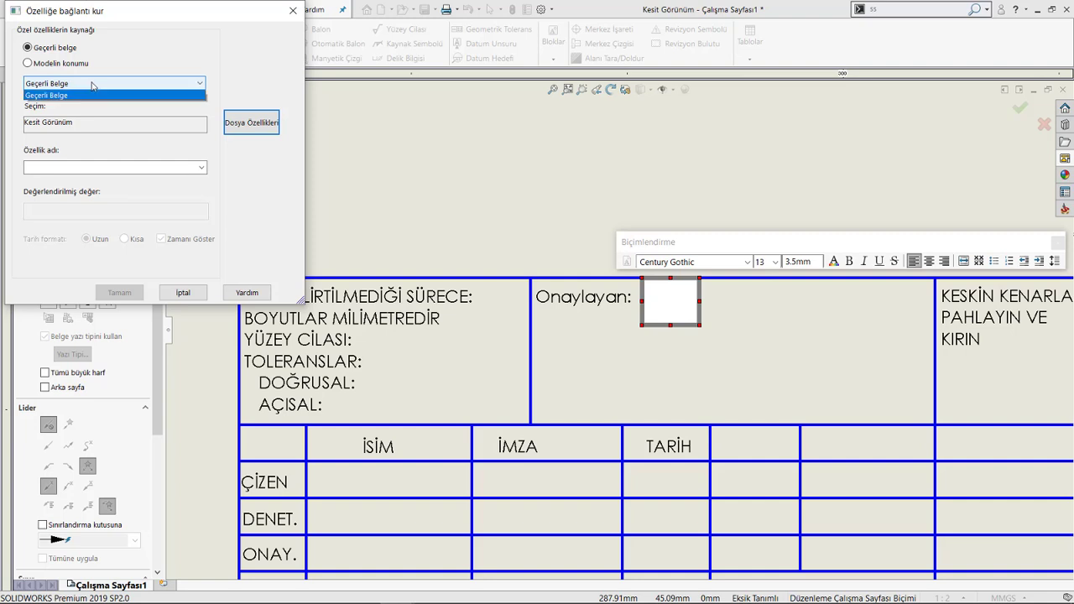
left_click(94, 88)
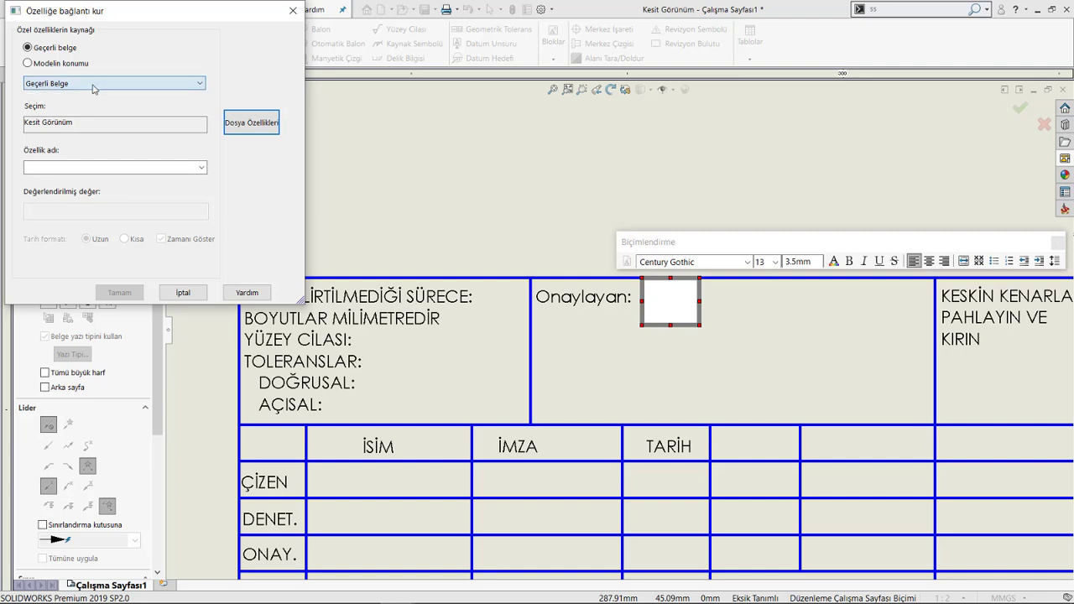
left_click(202, 169)
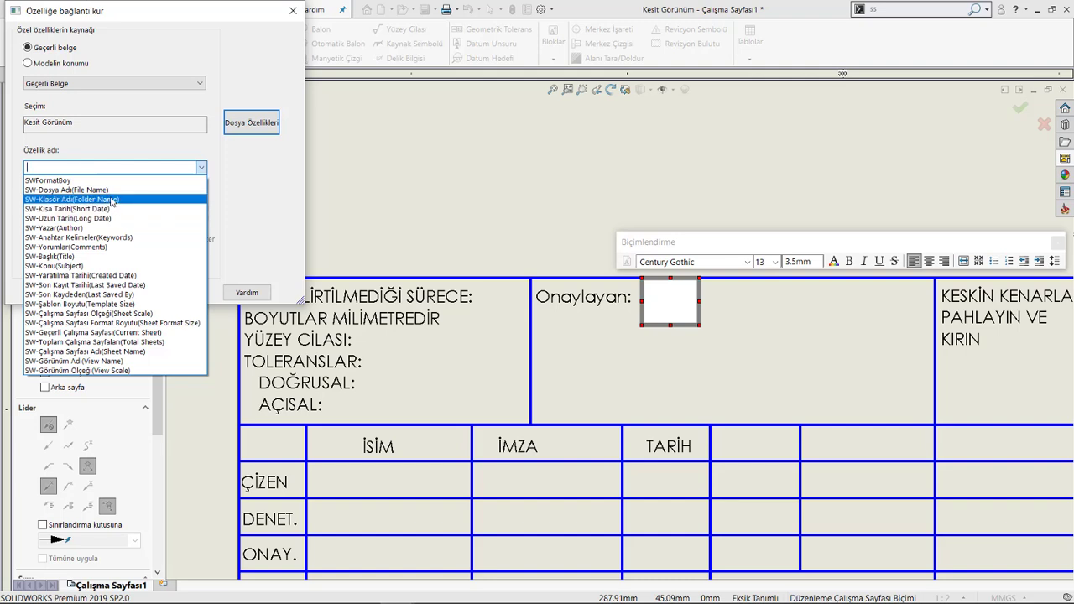
left_click(139, 148)
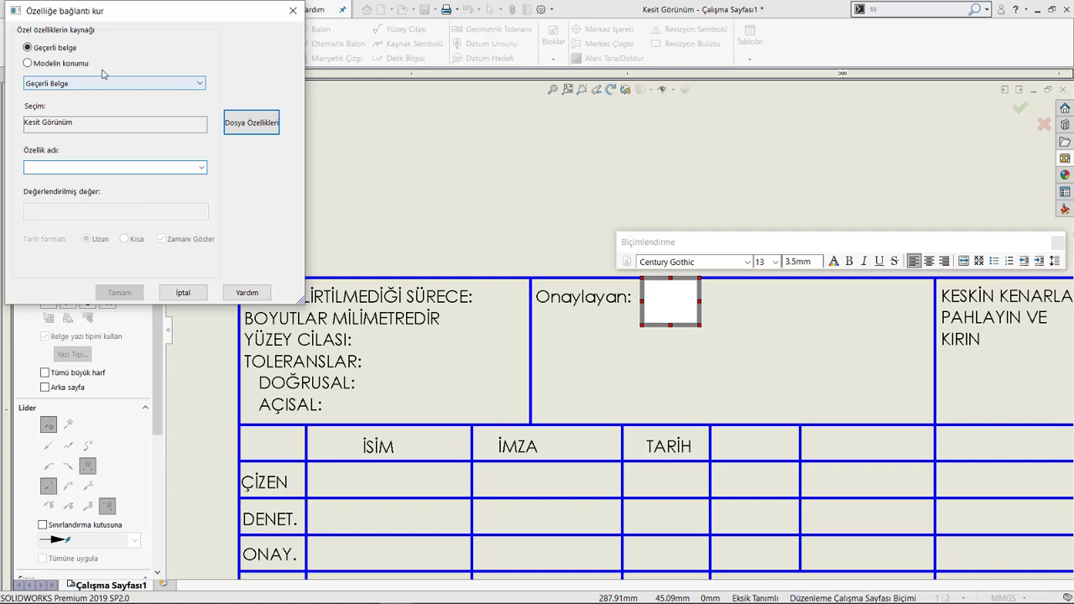
left_click(75, 63)
left_click(172, 83)
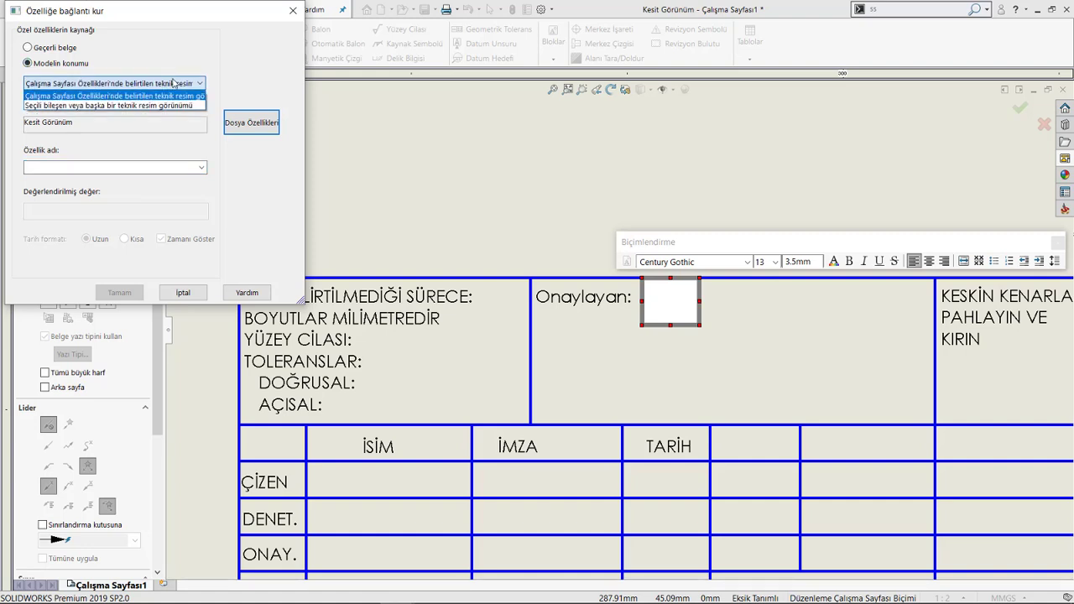
left_click(172, 83)
left_click(201, 168)
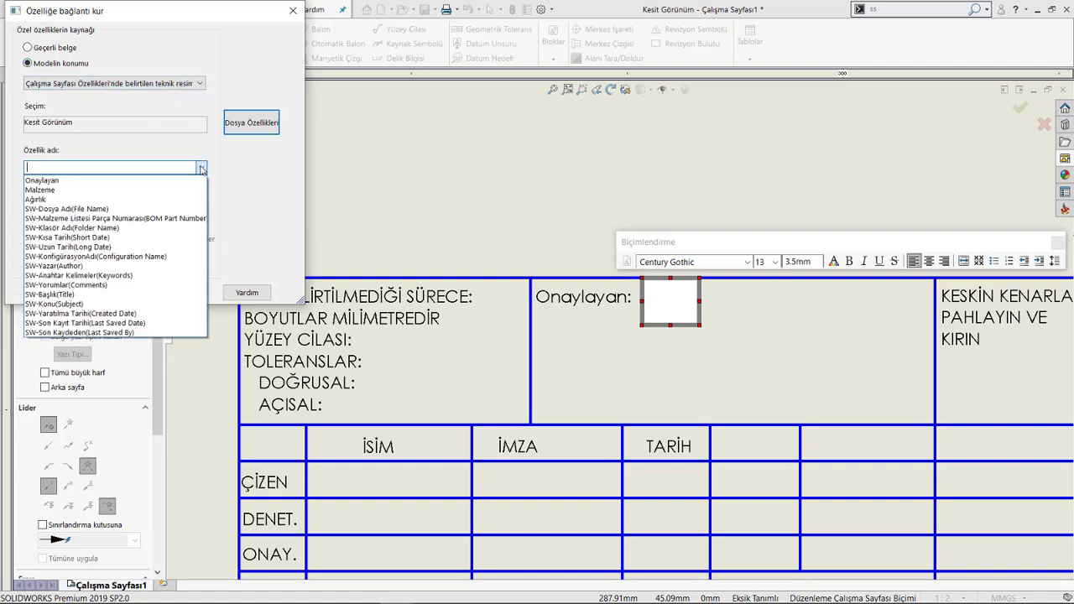
left_click(201, 167)
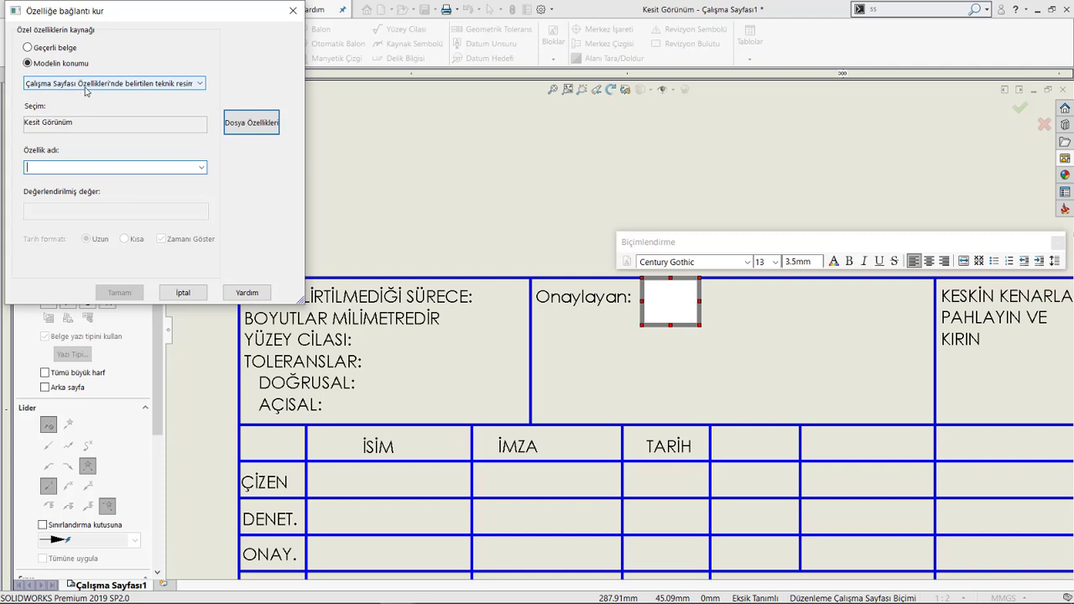
Link the note to the model's Onaylayan property and end the Note command.
left_click(178, 87)
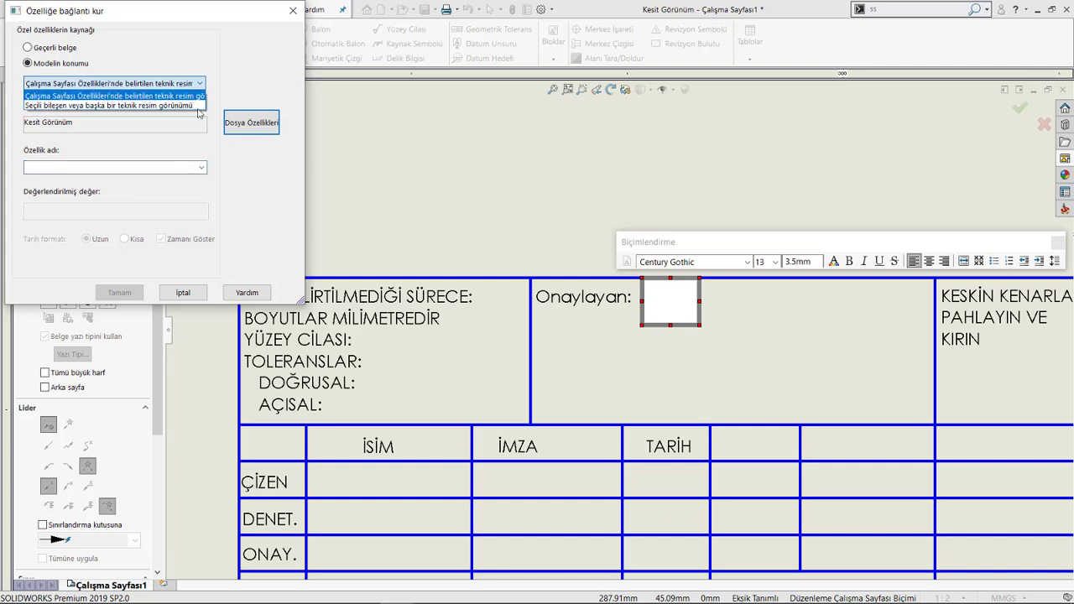
left_click(237, 180)
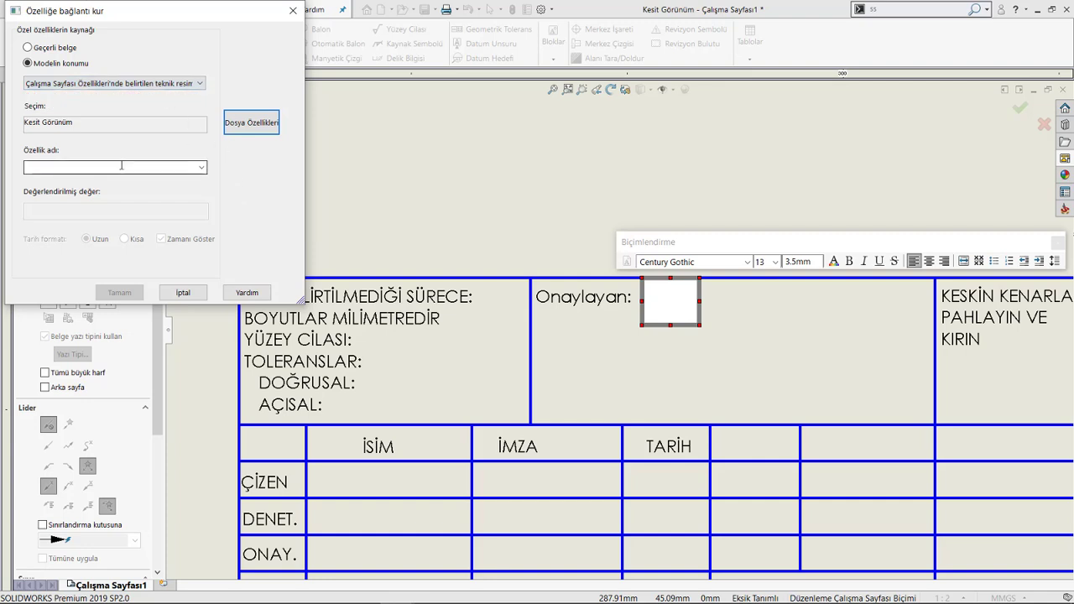
left_click(201, 168)
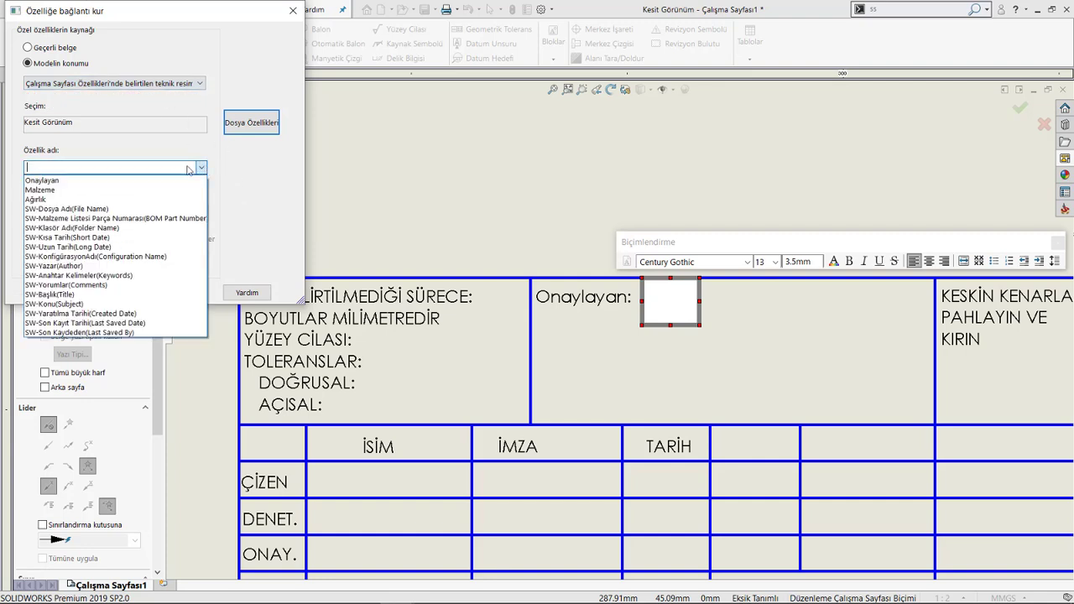
left_click(76, 180)
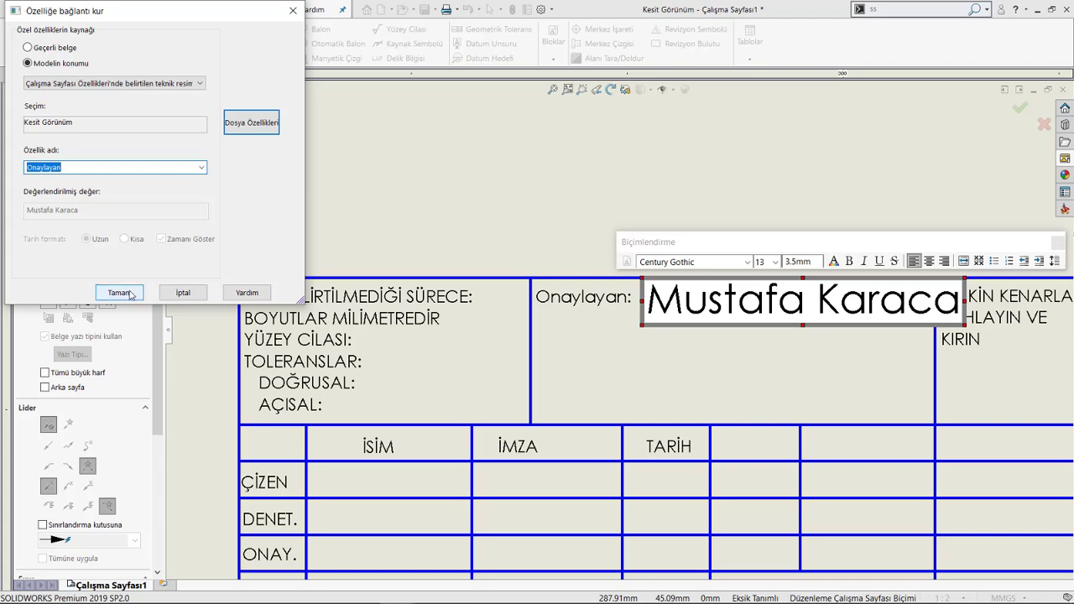
left_click(130, 294)
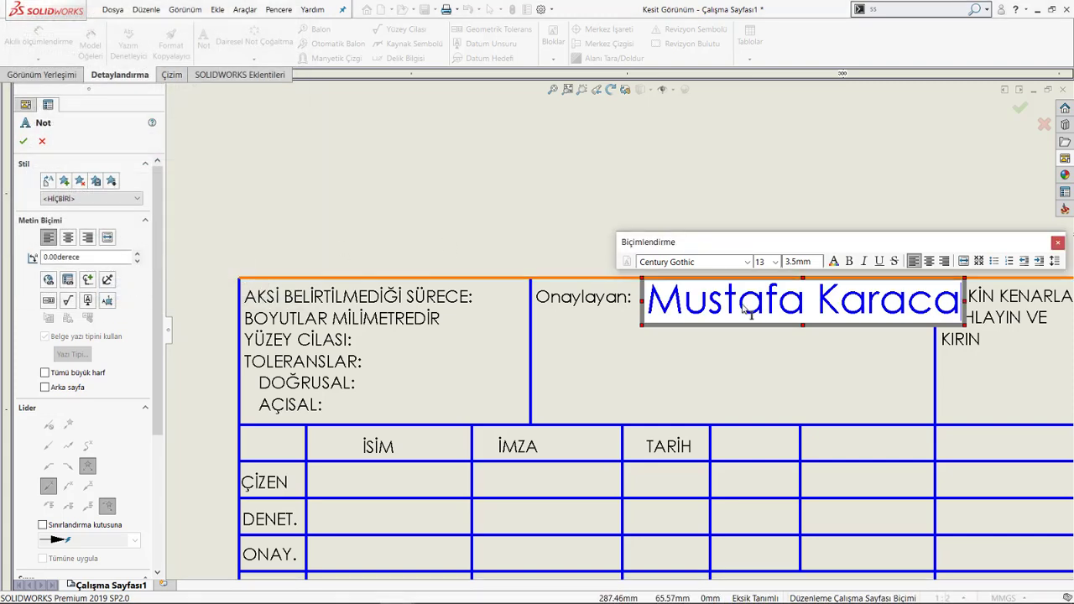
left_click(511, 179)
scroll(600, 226, "up", 2)
scroll(612, 247, "up", 1)
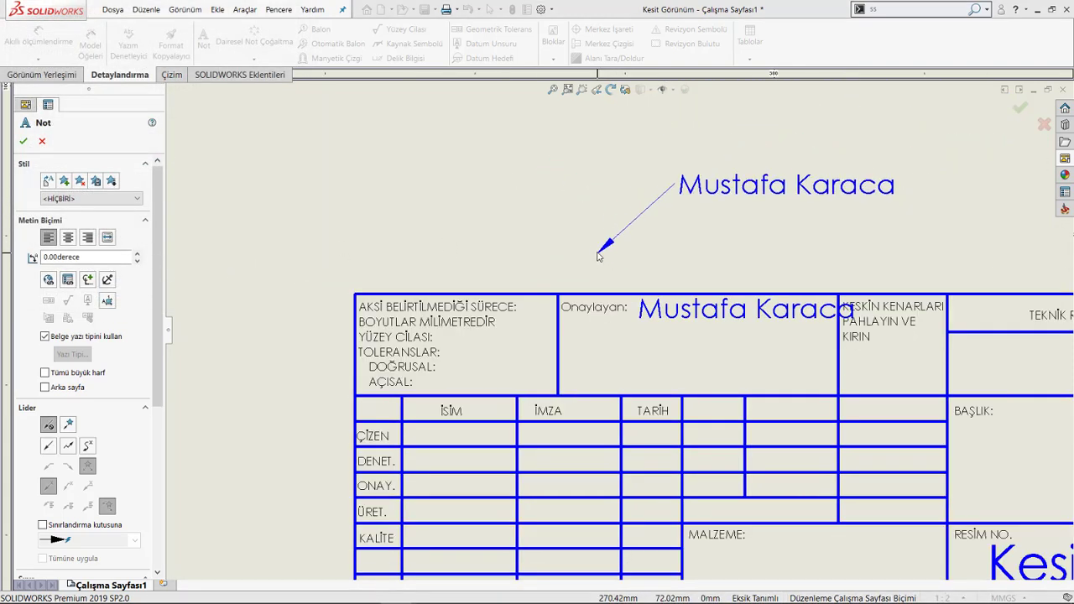
key("Escape")
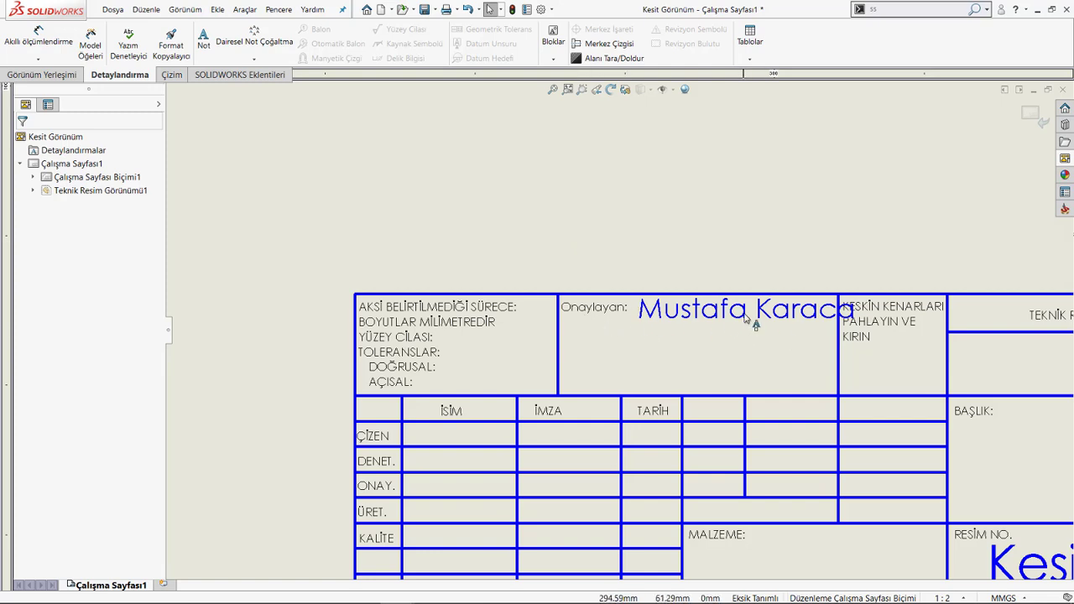
Open the approver-name note for editing and narrow its text box.
left_click(717, 312)
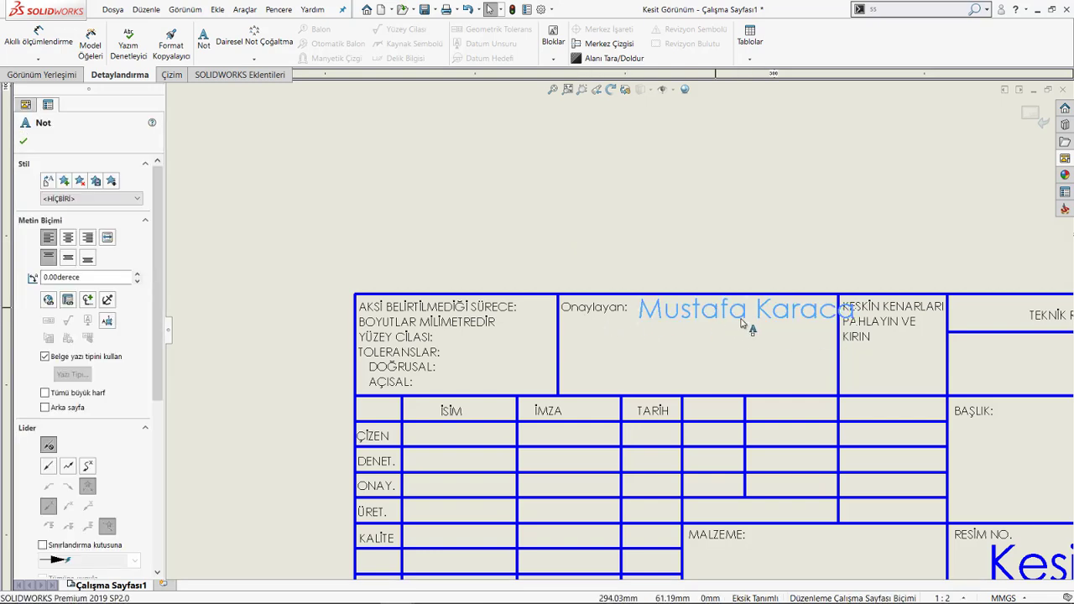
double_click(765, 311)
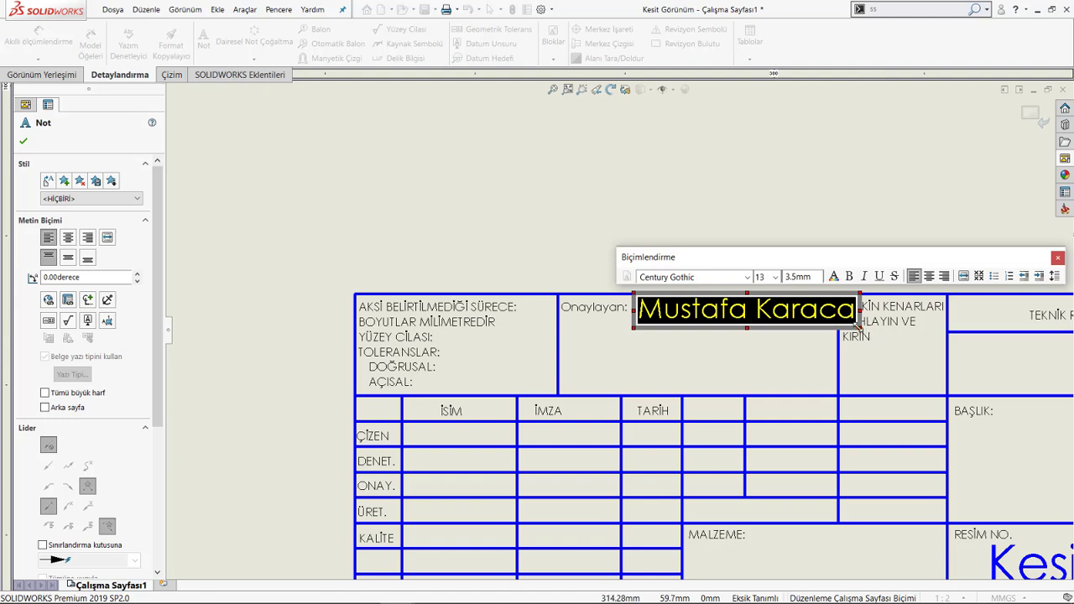
left_click_drag(891, 334, 822, 354)
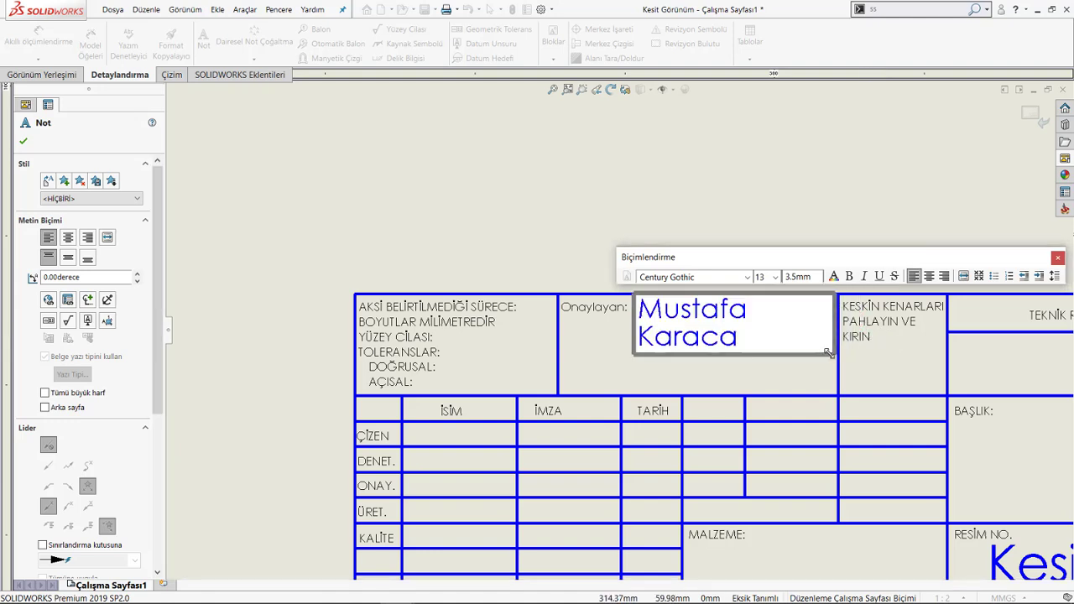
Set the approver name's font size to 10 and close the note.
left_click(775, 276)
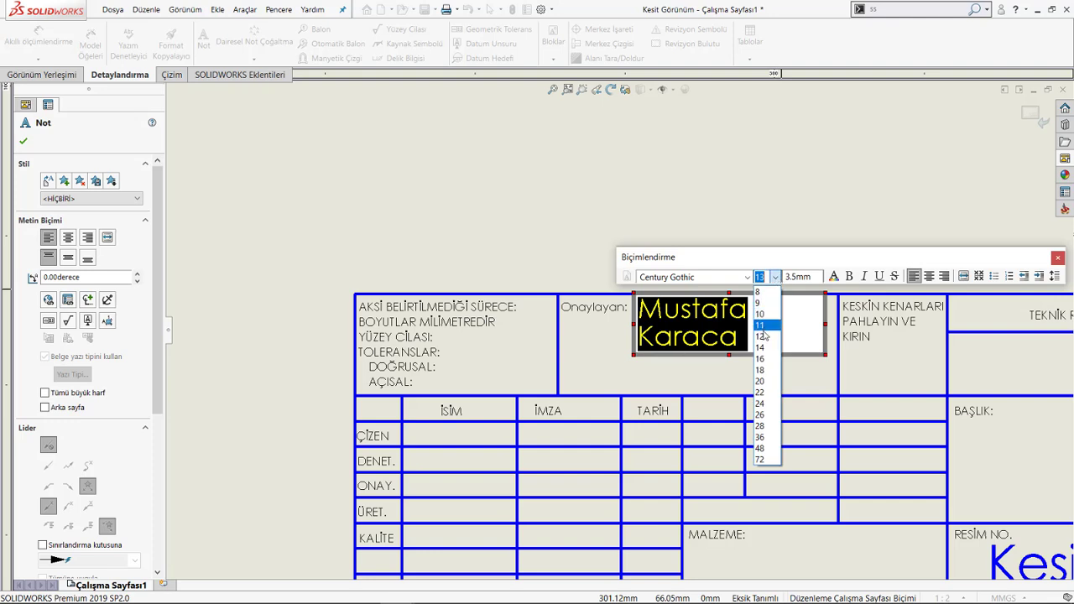
left_click(764, 336)
left_click(775, 277)
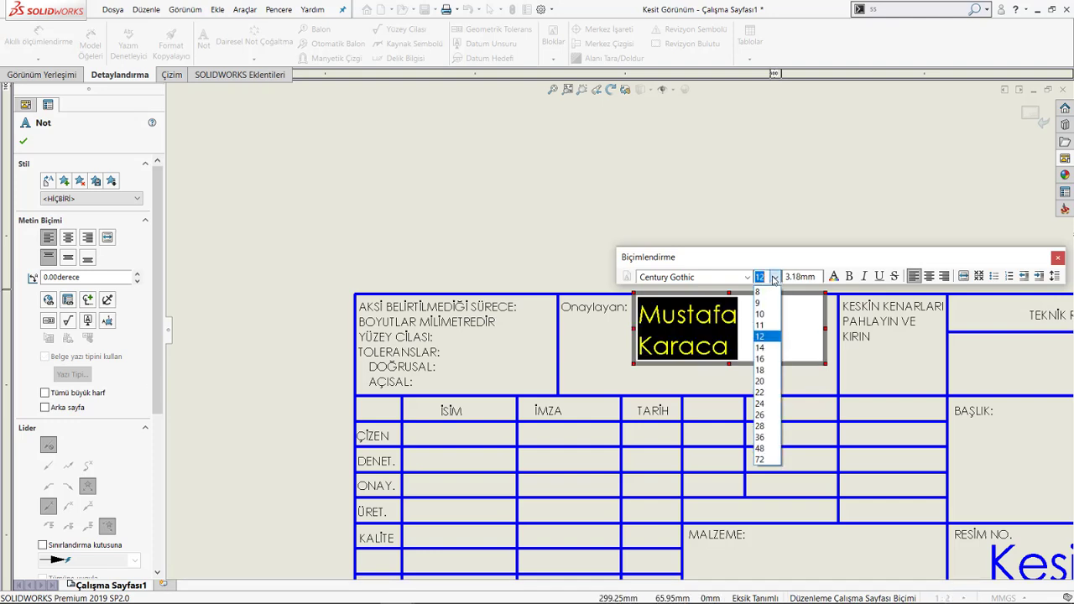
left_click(766, 316)
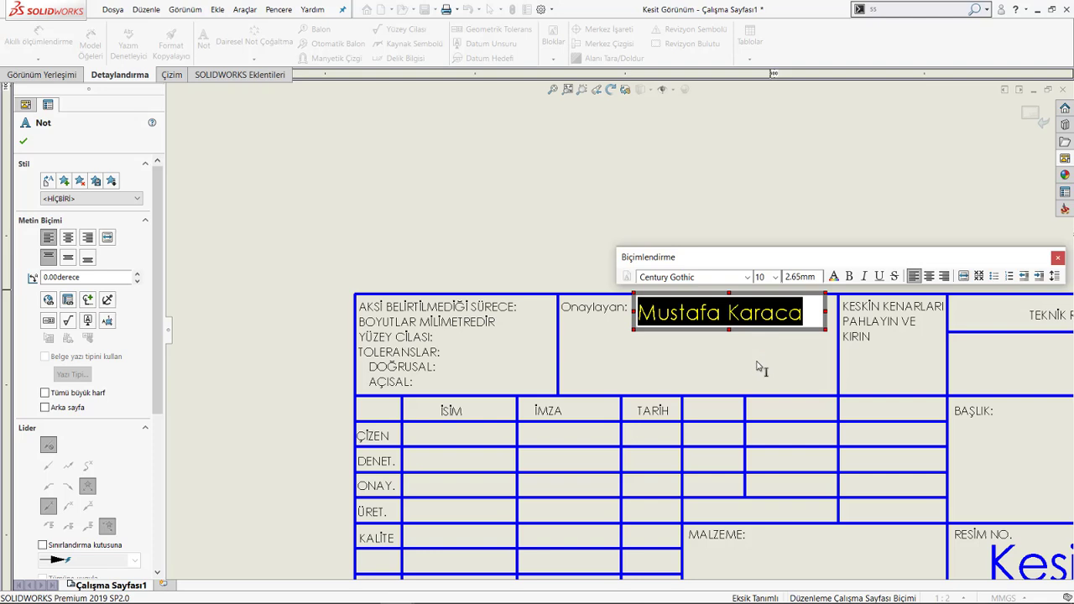
key("End")
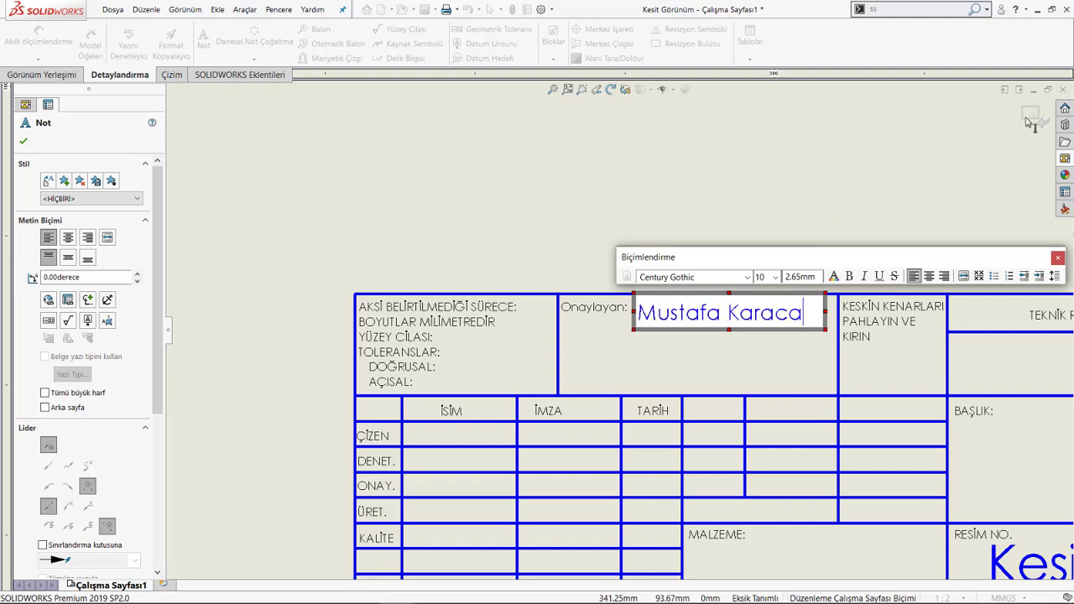
left_click(23, 141)
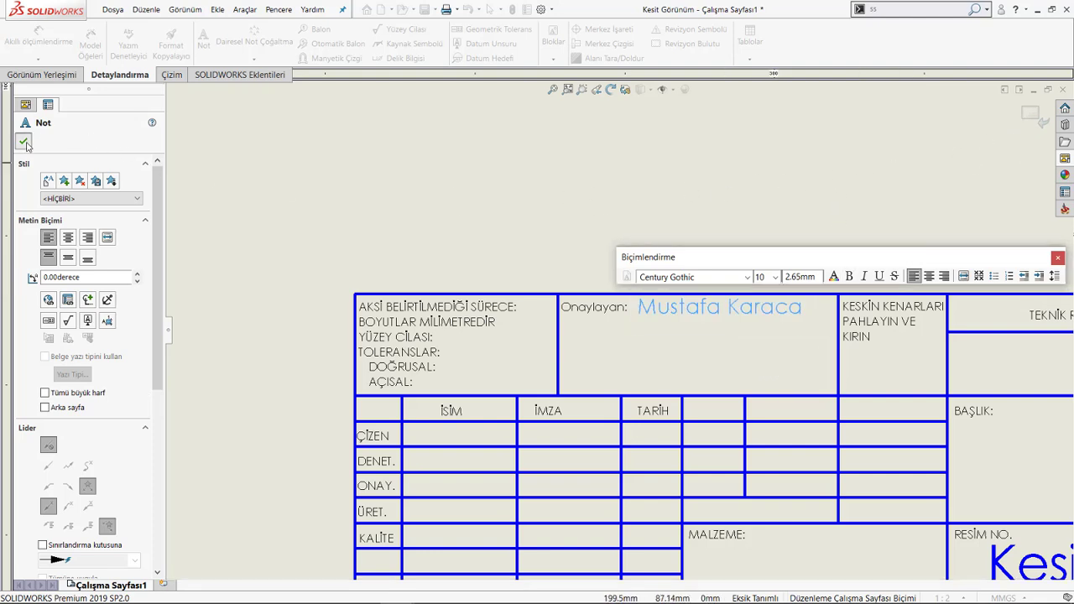
scroll(610, 224, "up", 2)
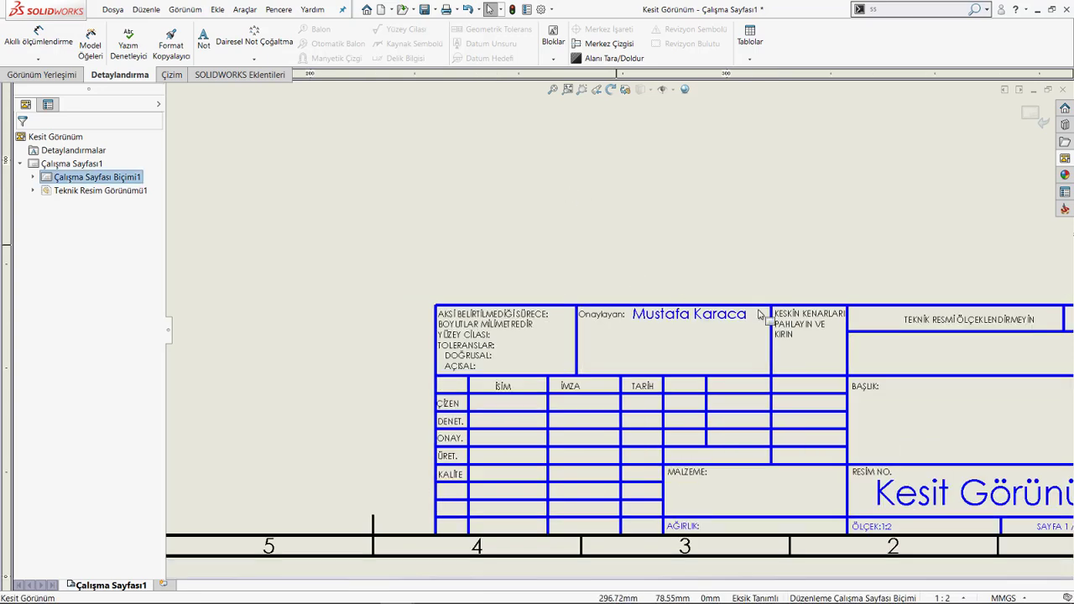
scroll(759, 314, "up", 2)
scroll(701, 348, "down", 1)
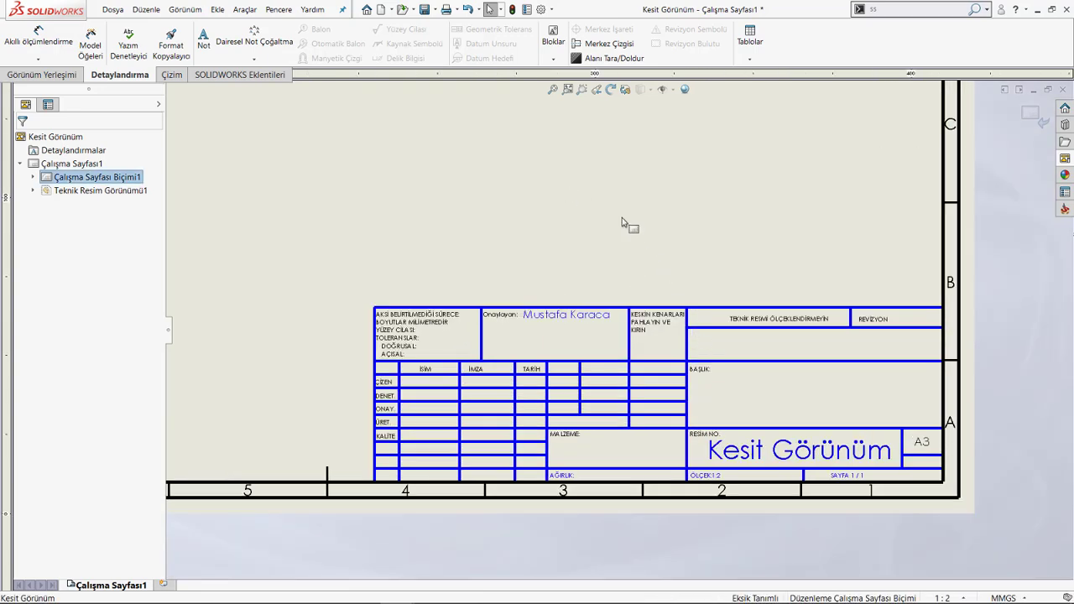
scroll(611, 469, "down", 1)
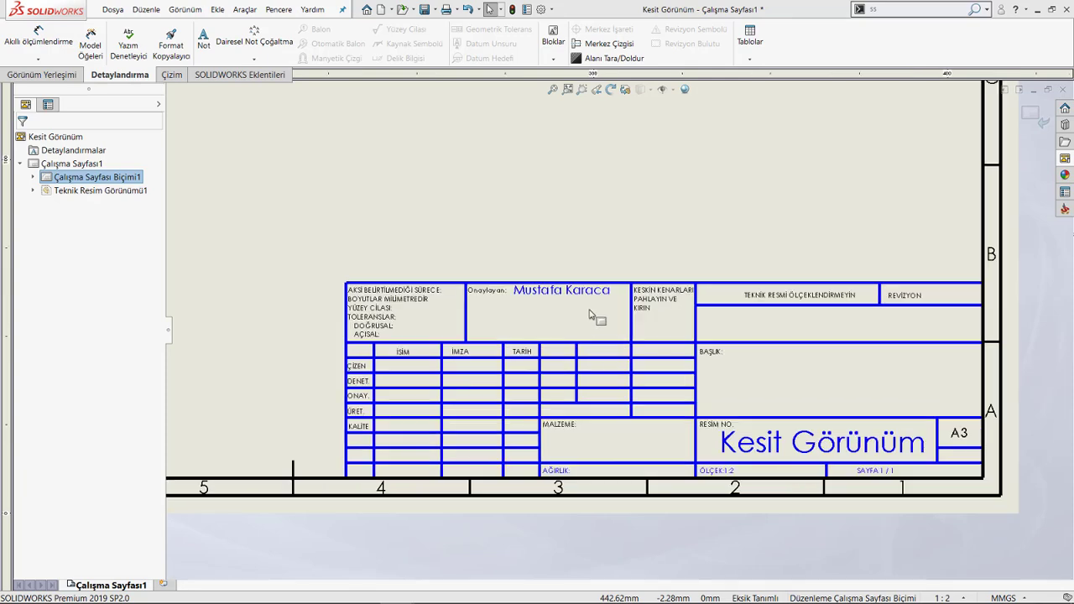
scroll(576, 444, "down", 1)
scroll(600, 411, "down", 2)
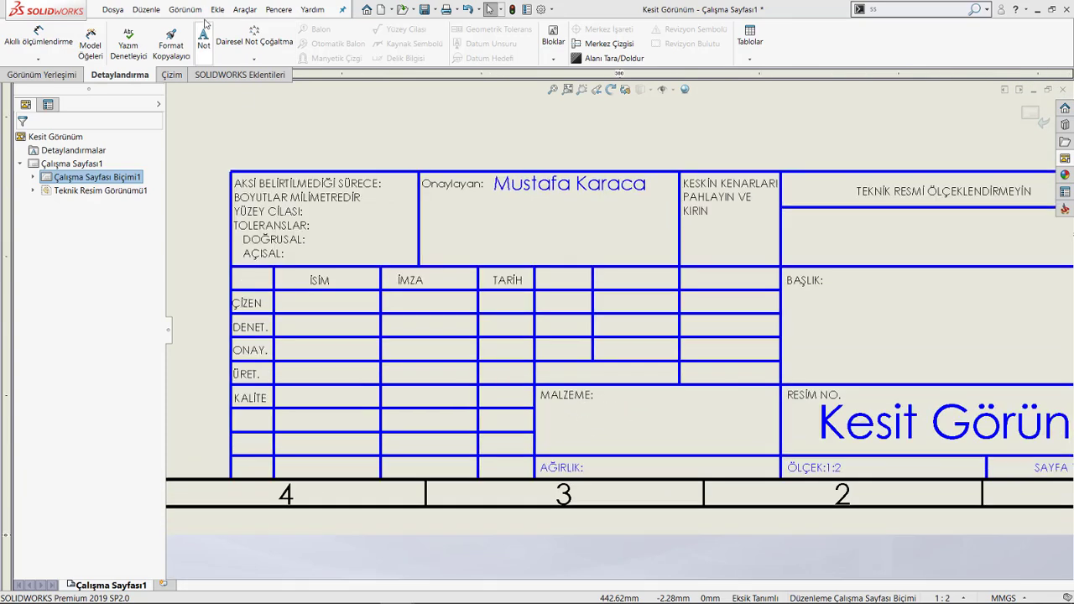
Place a note beside MALZEME linked to the model's Malzeme property, showing Pirinç.
left_click(203, 38)
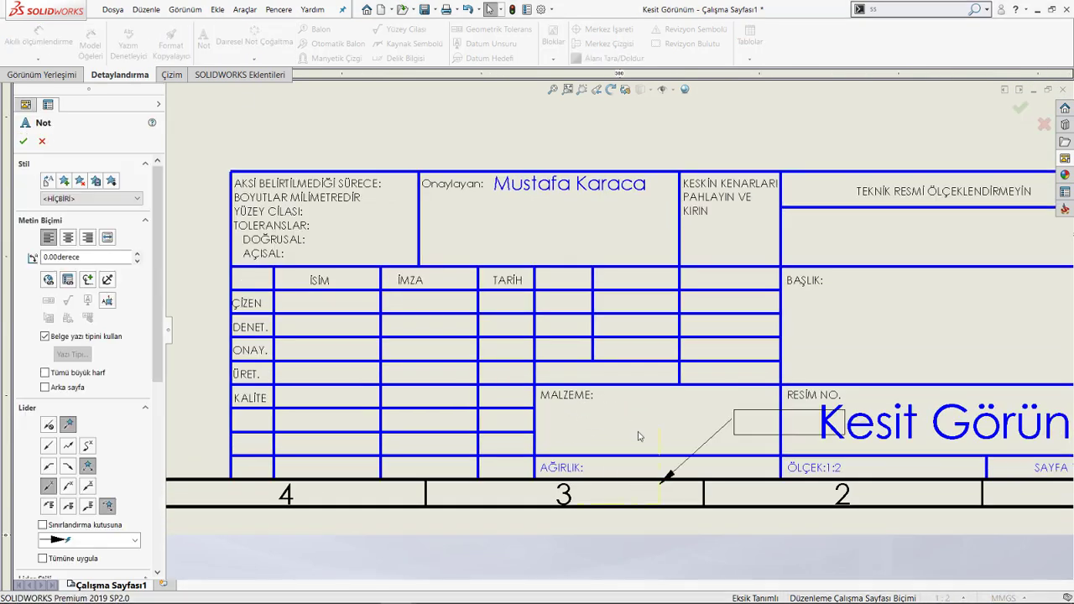
left_click(612, 395)
type("XXXXXXX")
left_click(617, 400)
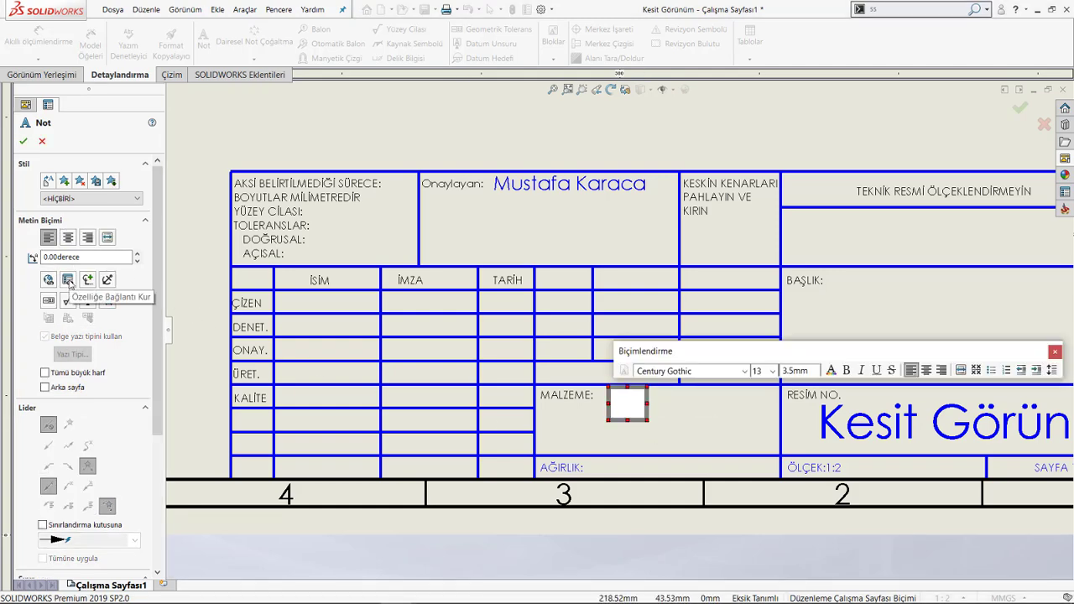
left_click(69, 283)
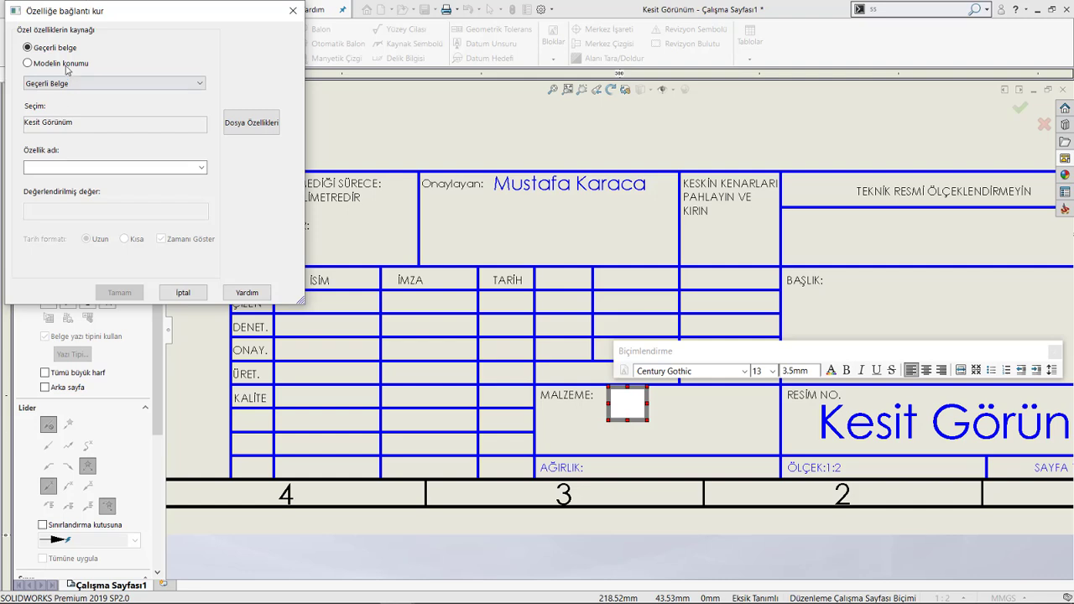
left_click(66, 70)
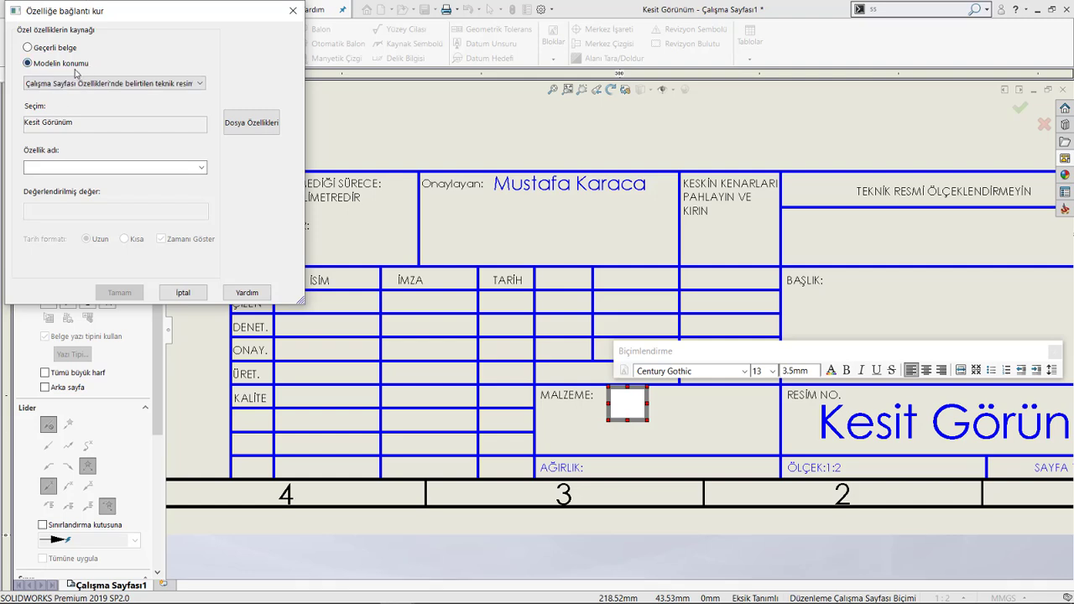
left_click(201, 168)
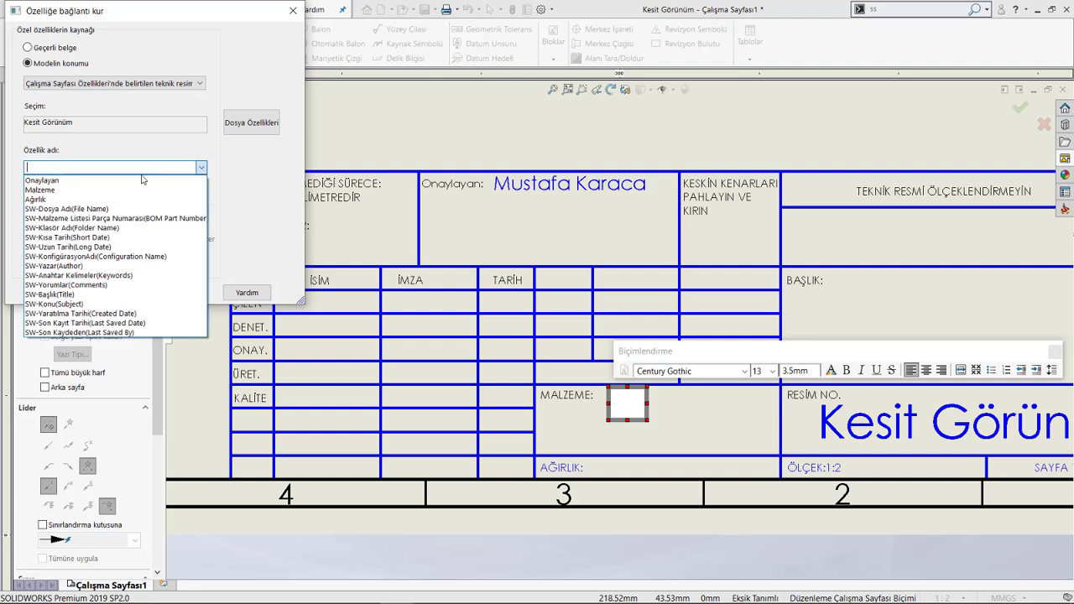
left_click(63, 191)
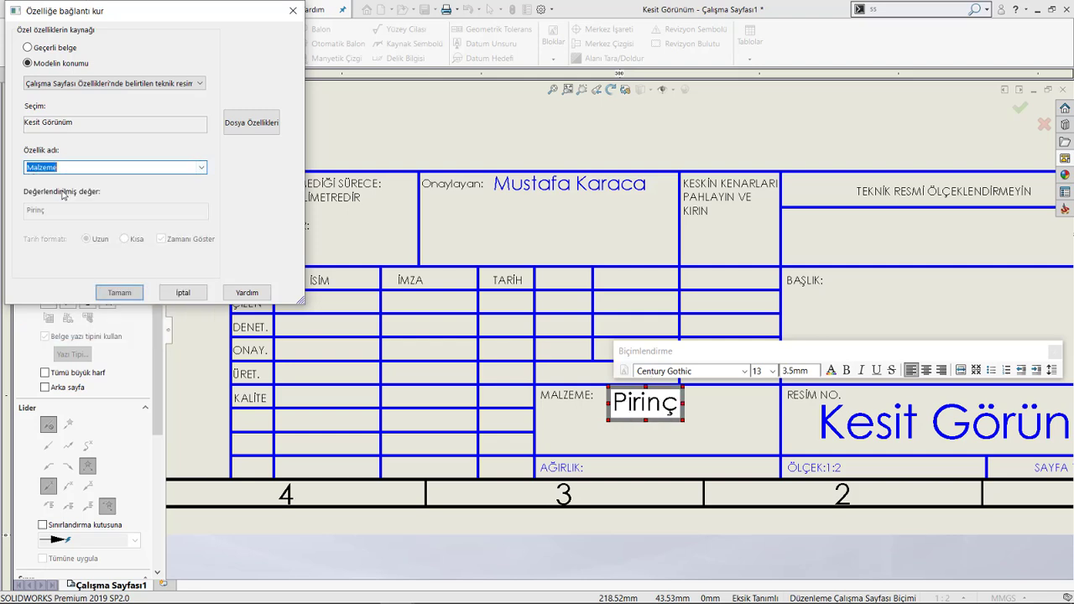
left_click(120, 293)
left_click(684, 437)
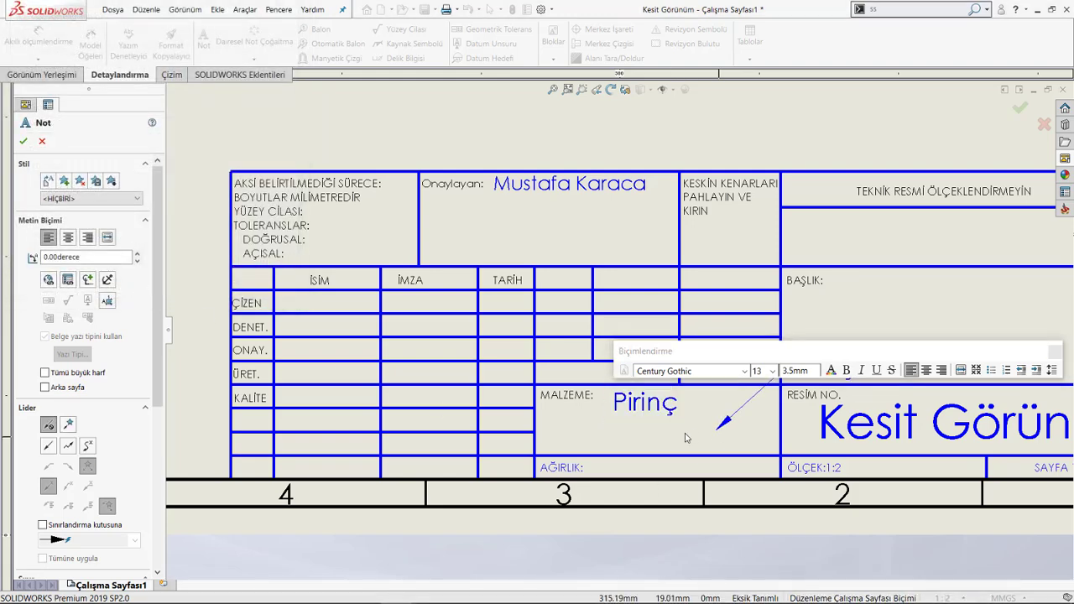
key("Escape")
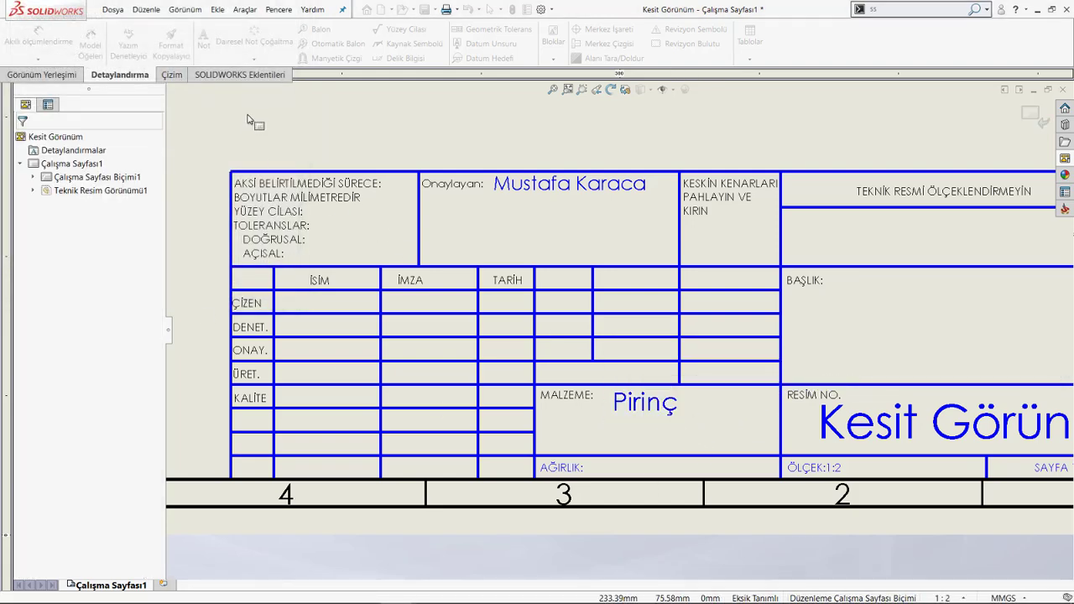
Add a note beside AĞIRLIK linked to the model's Ağırlık property, showing 6441.88.
left_click(204, 38)
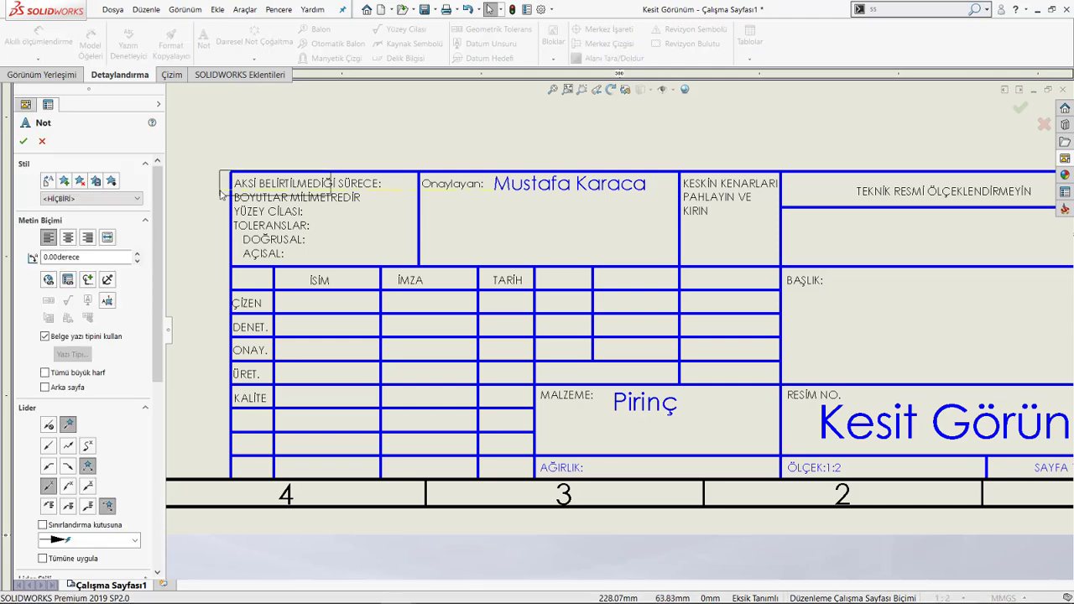
scroll(604, 453, "down", 5)
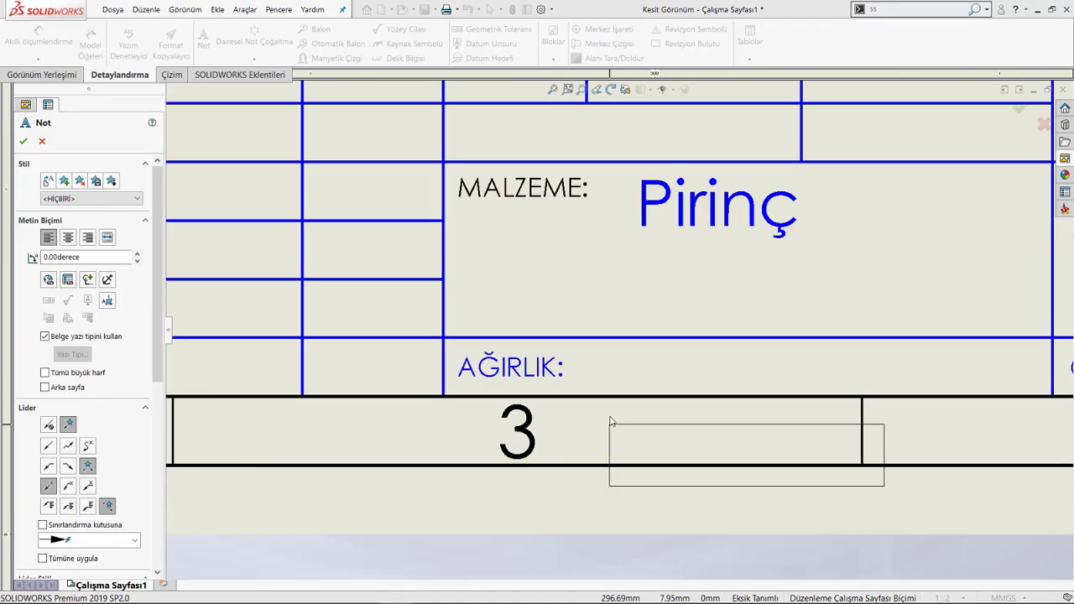
scroll(612, 422, "down", 1)
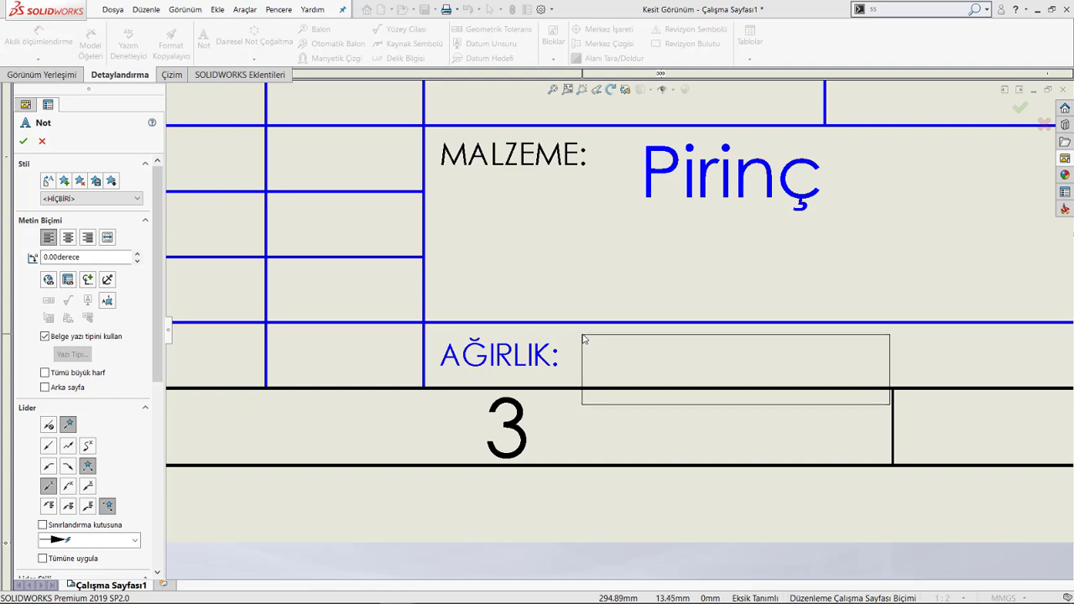
left_click(584, 338)
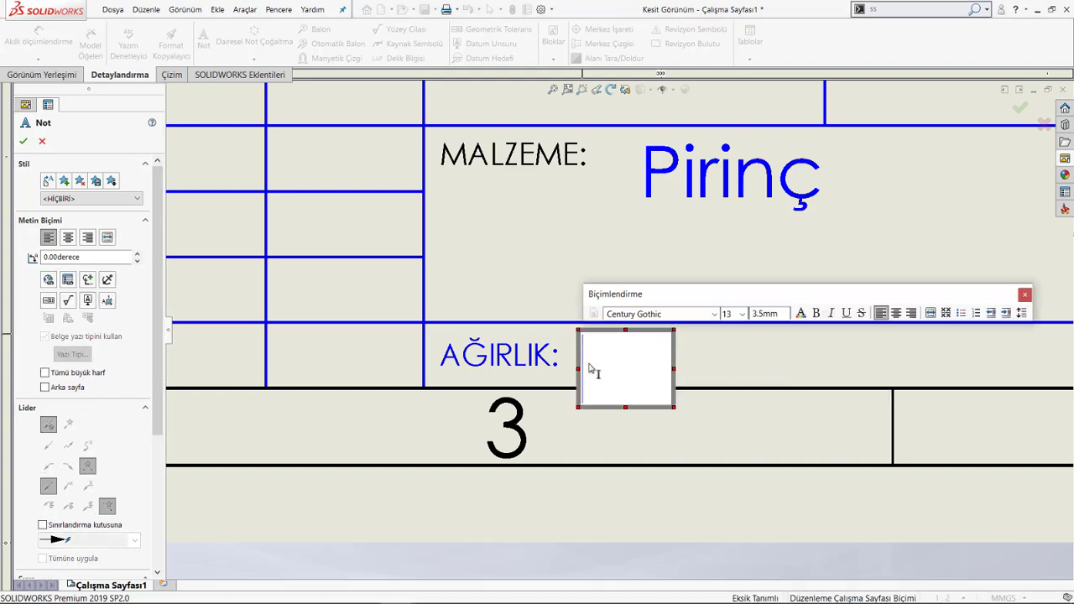
left_click(68, 281)
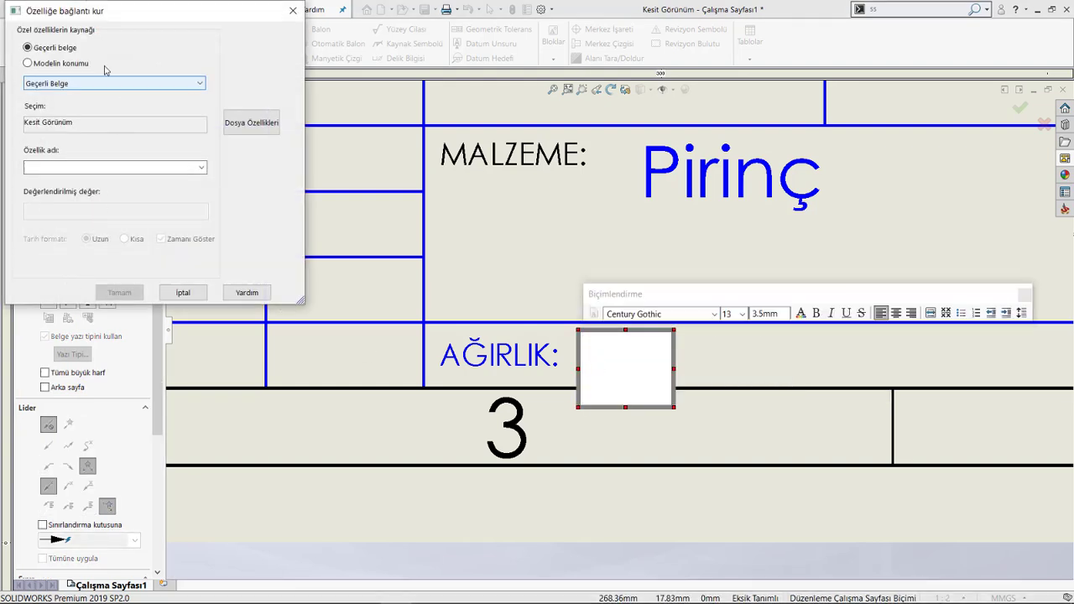
left_click(59, 64)
left_click(198, 166)
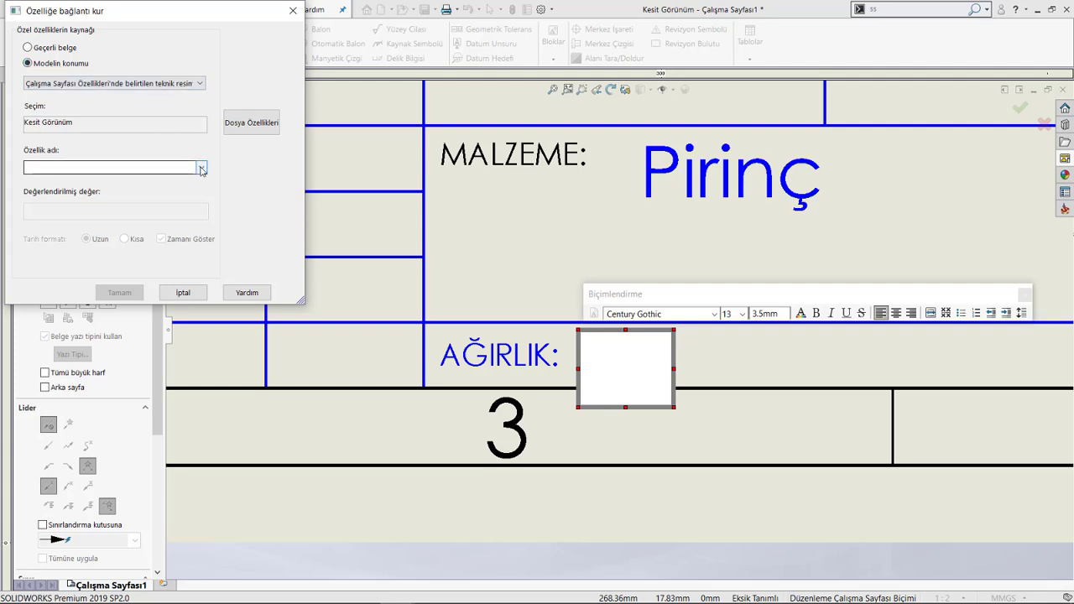
left_click(59, 201)
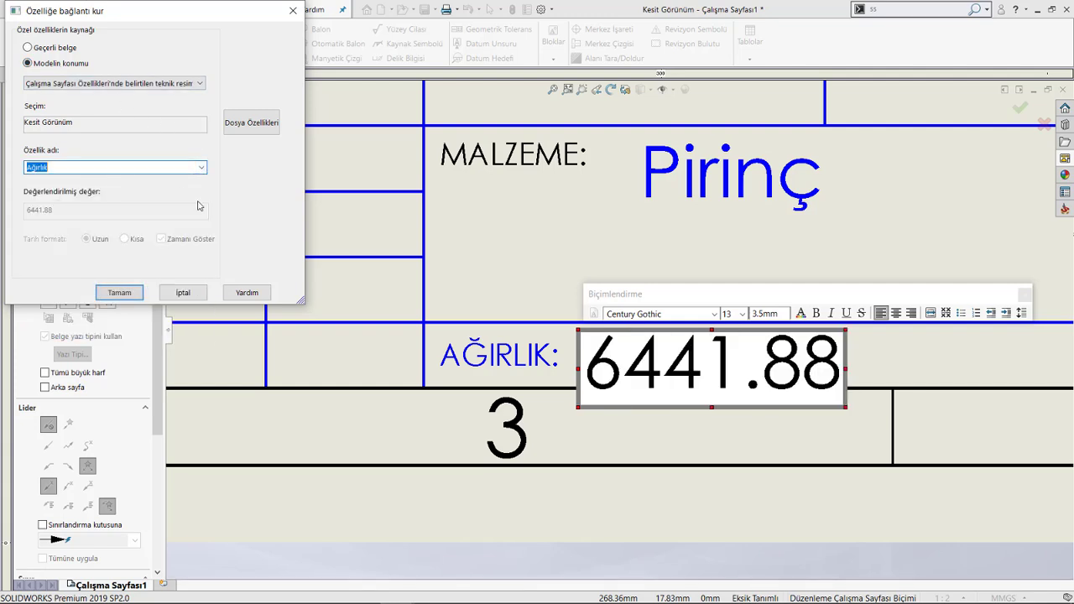
left_click(126, 299)
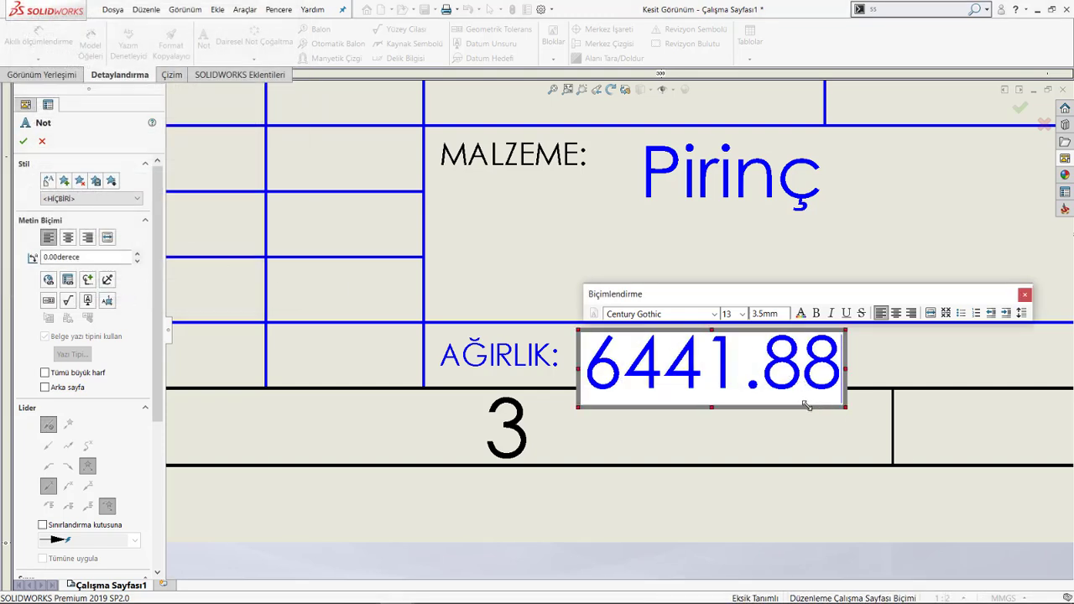
Reduce the weight value text to font size 8 and close the note.
double_click(783, 374)
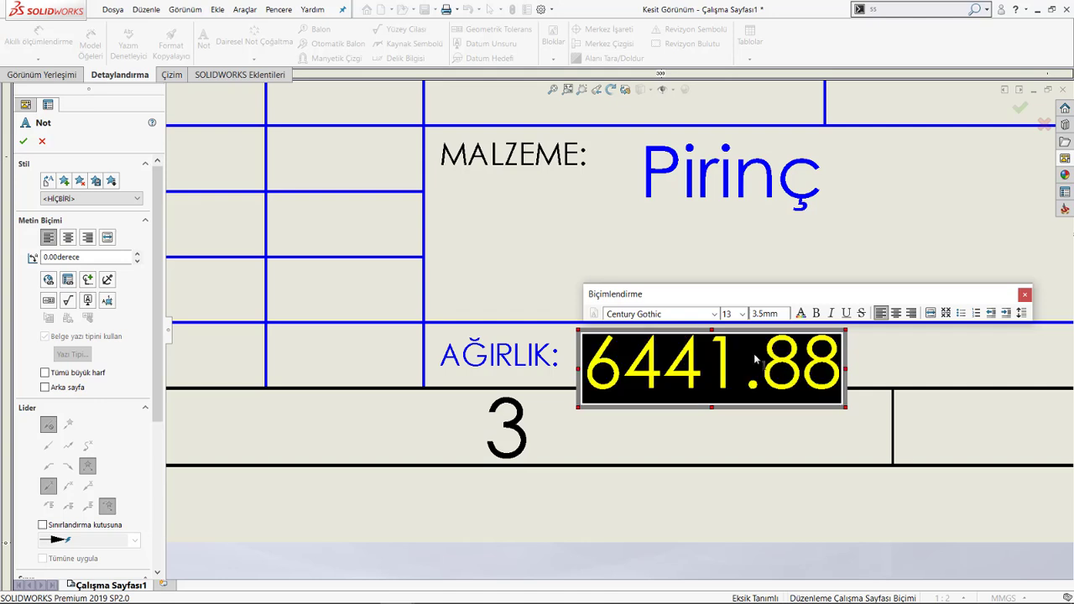
left_click(742, 314)
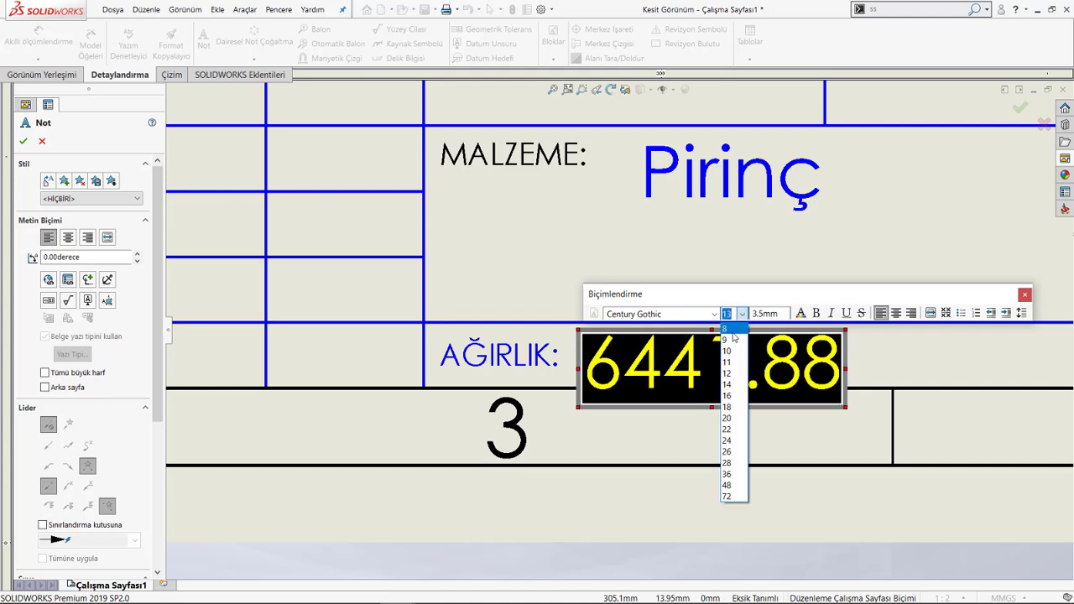
left_click(726, 328)
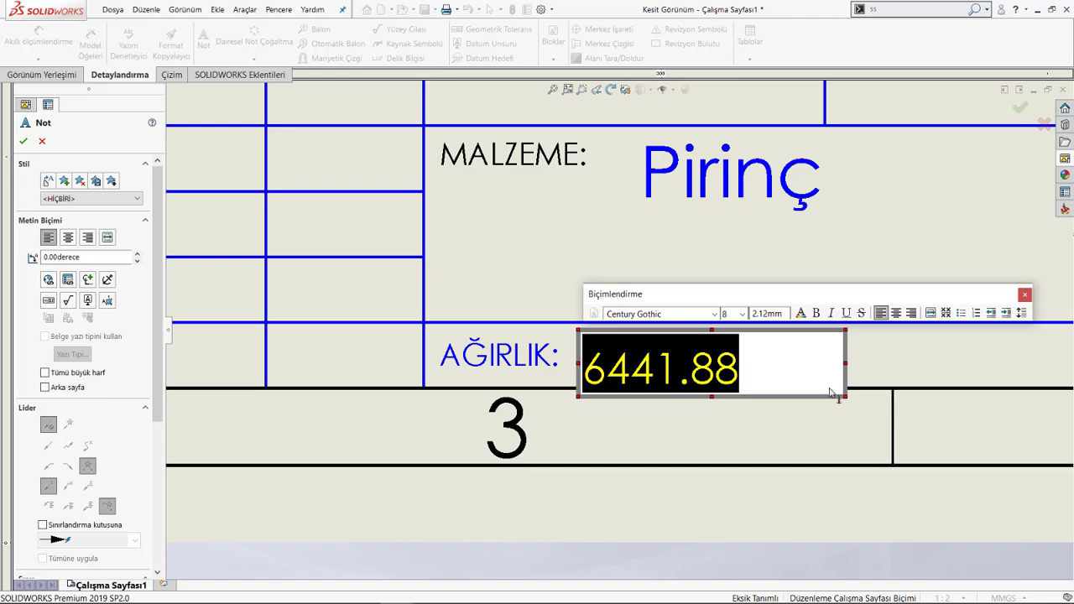
left_click(780, 245)
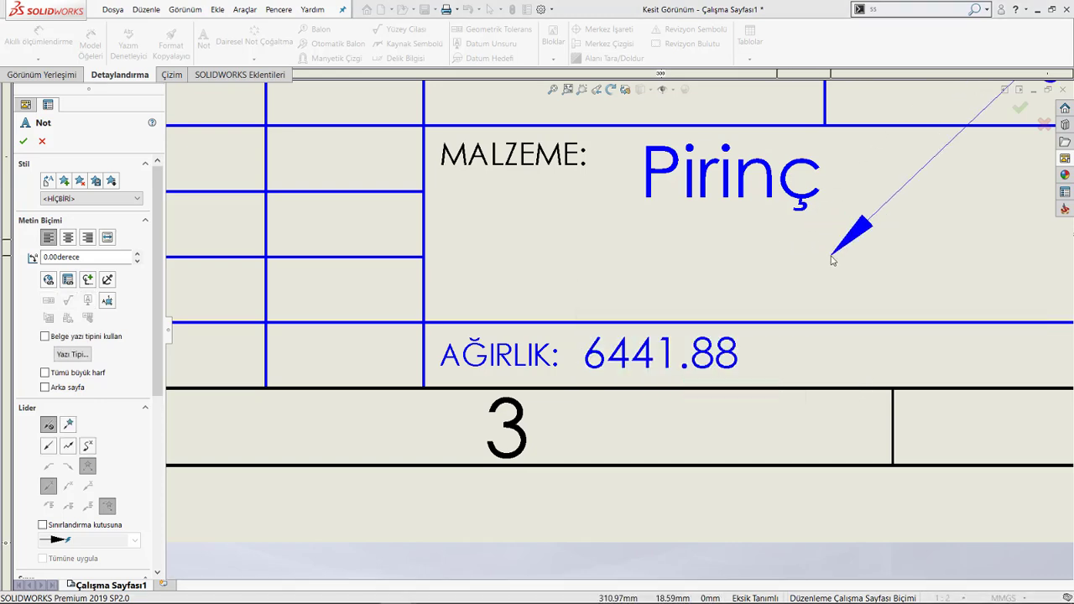
Finish the weight note and select the title-block sheet format around the TARİH cell.
key("Escape")
scroll(767, 294, "up", 2)
scroll(738, 338, "up", 2)
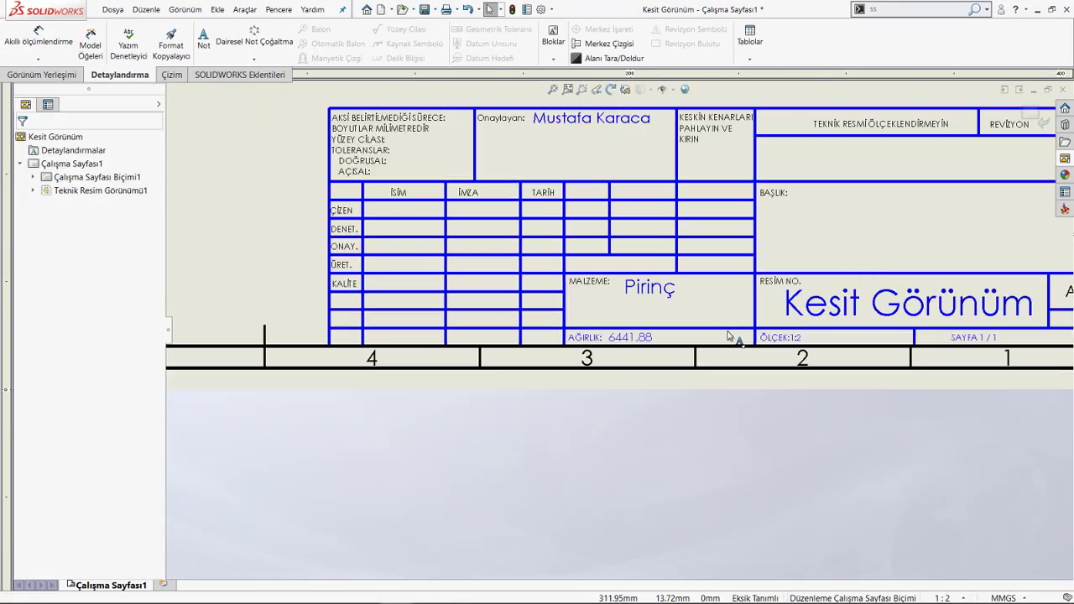
scroll(695, 273, "up", 1)
scroll(692, 276, "up", 1)
scroll(665, 212, "down", 1)
scroll(590, 187, "down", 2)
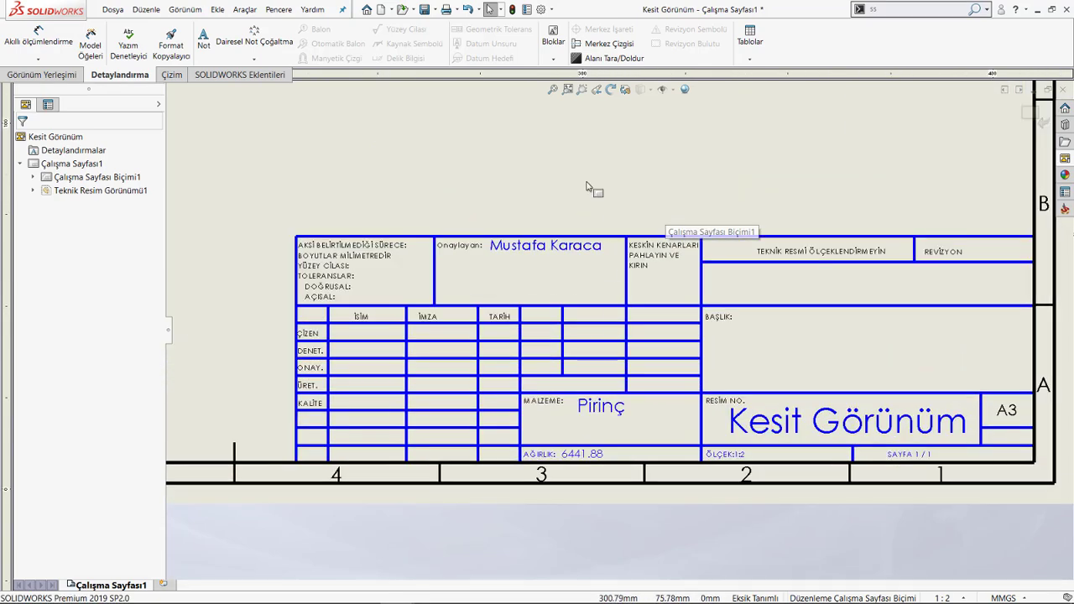
left_click(589, 180)
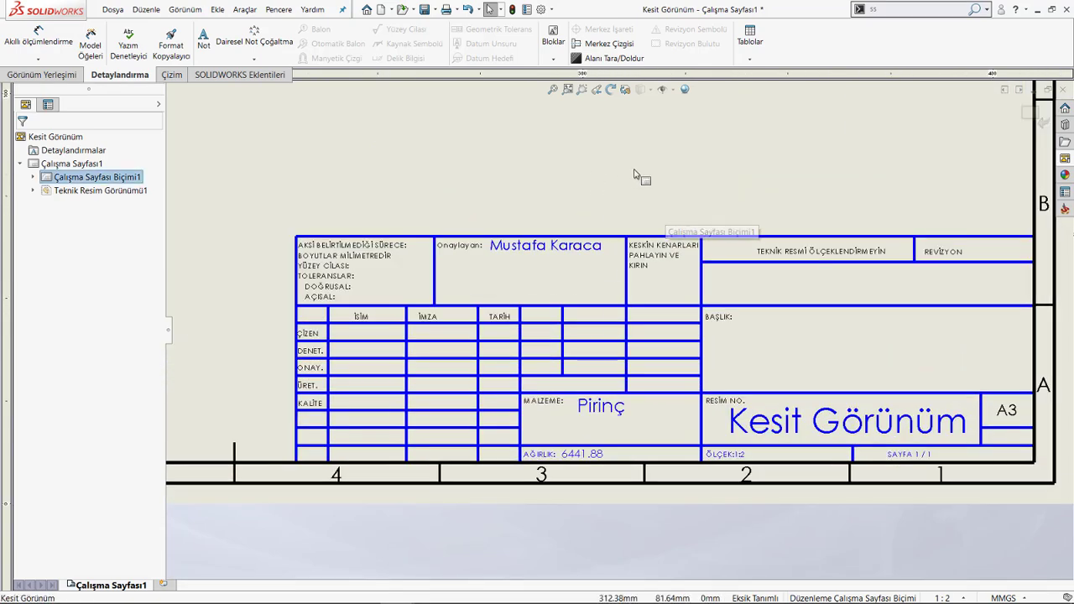
scroll(493, 329, "down", 1)
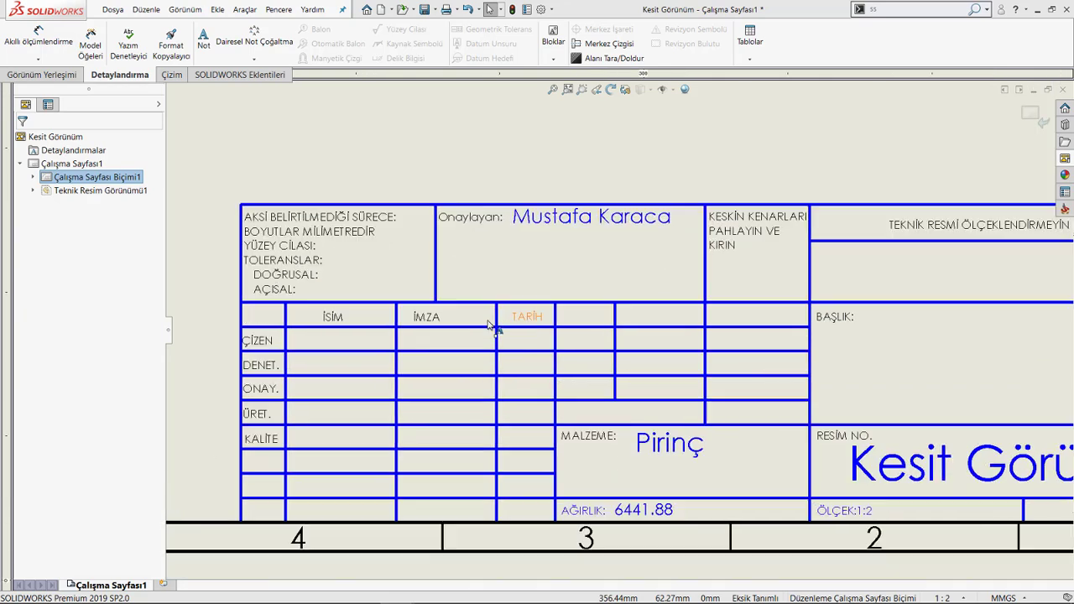
scroll(489, 326, "down", 1)
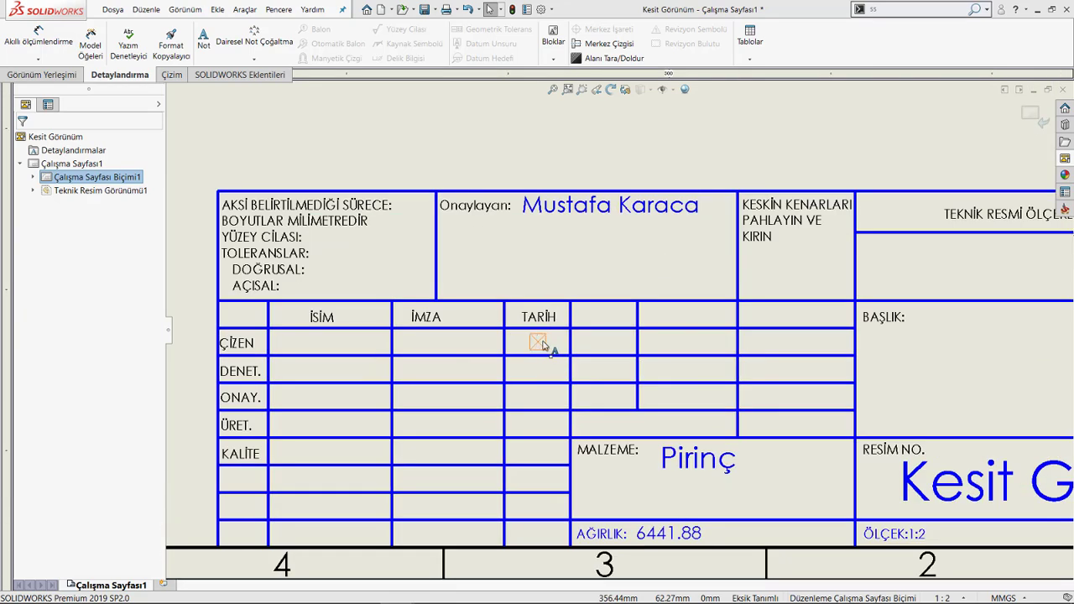
Add a TARİH note in the ÇİZEN row linked to SW-Kısa Tarih, showing 6.04.2019.
left_click(539, 344)
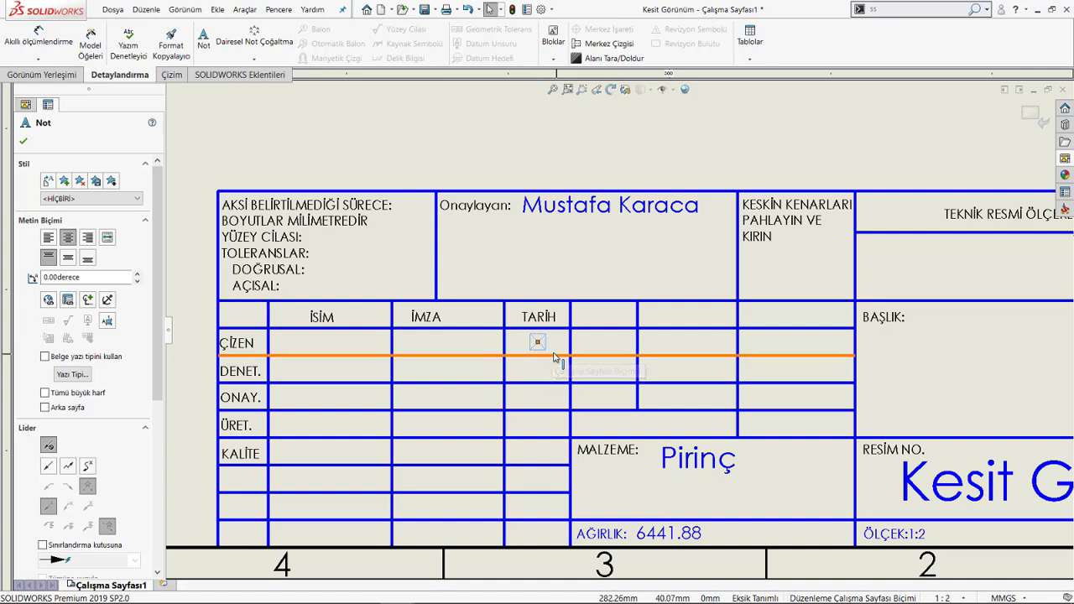
left_click(67, 299)
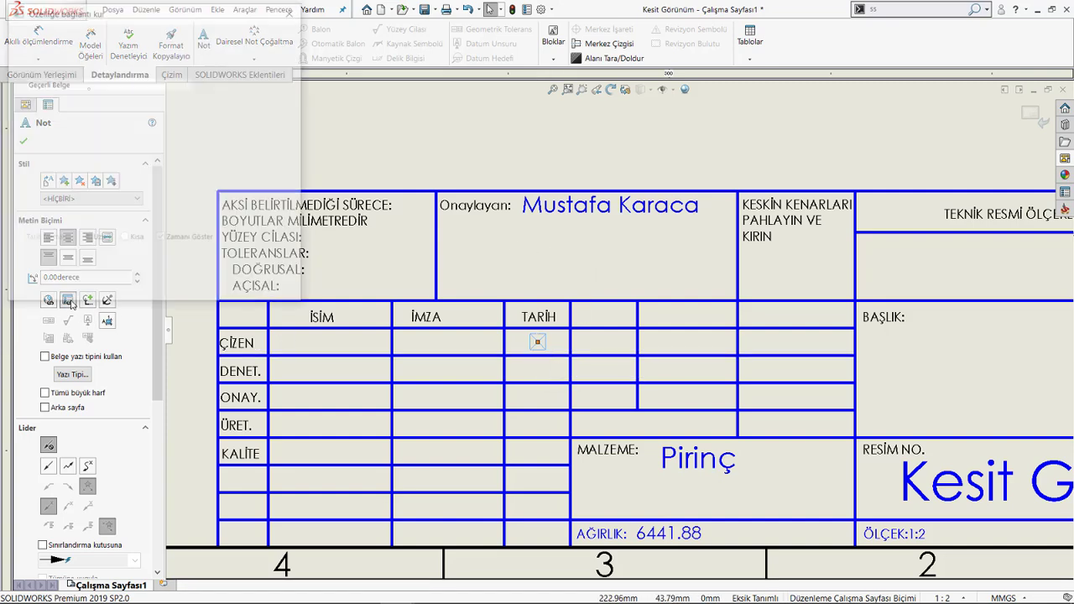
left_click(67, 66)
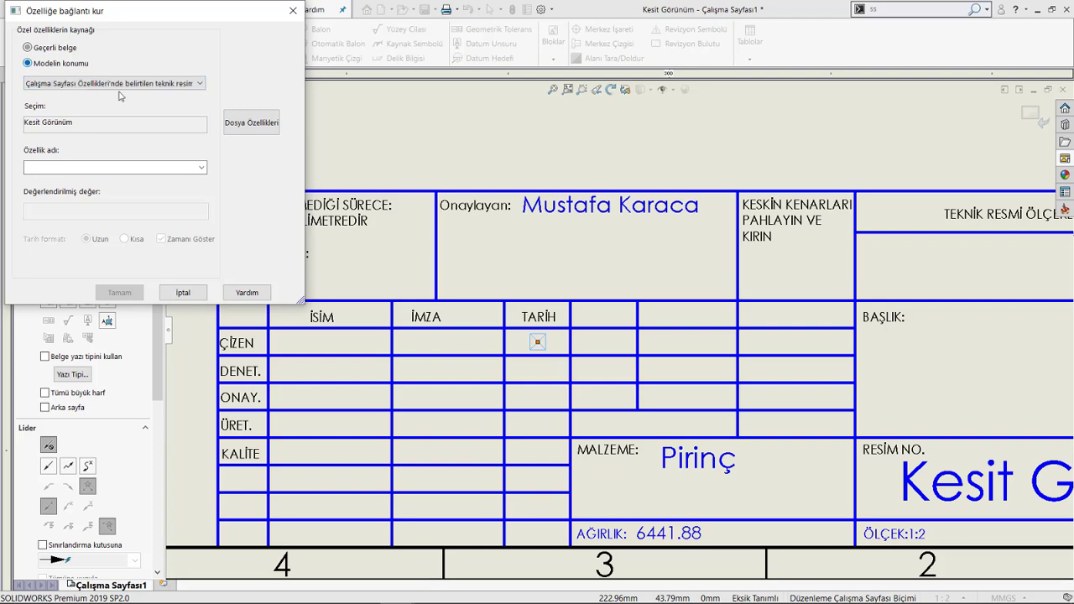
left_click(195, 166)
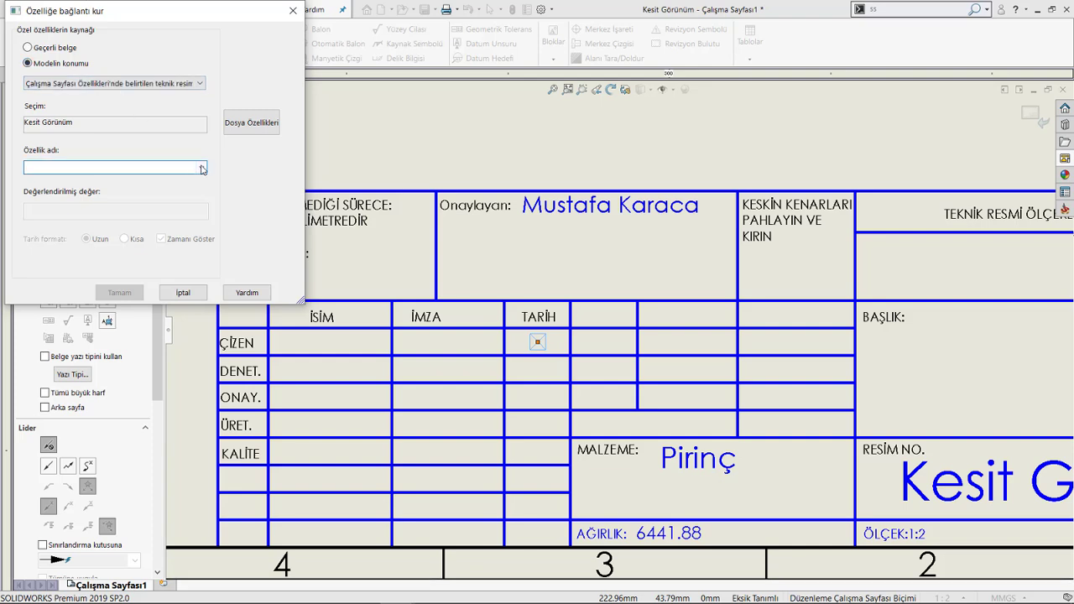
left_click(201, 168)
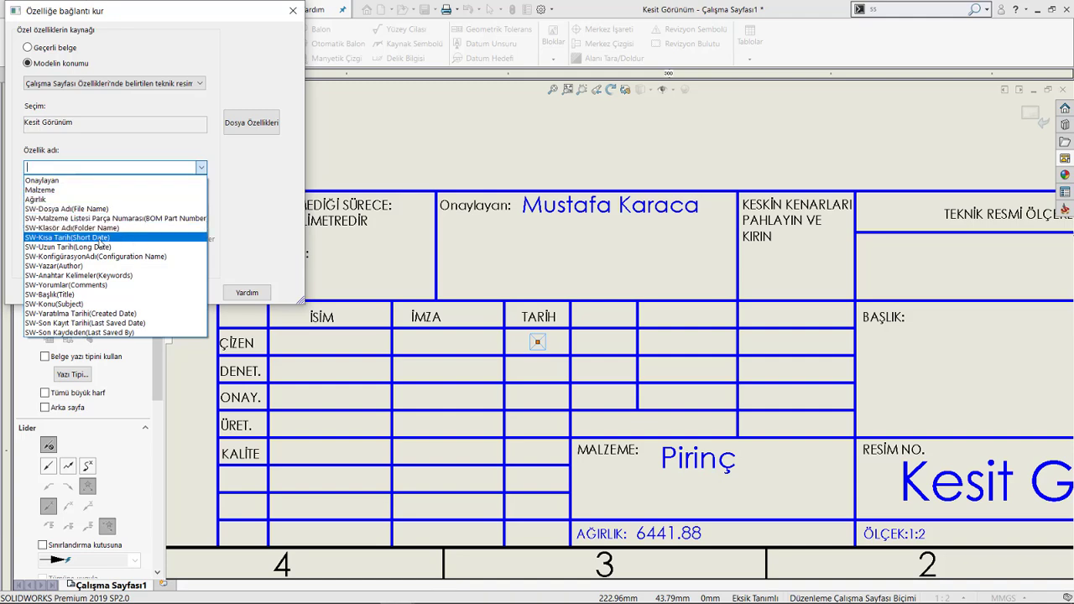
left_click(98, 239)
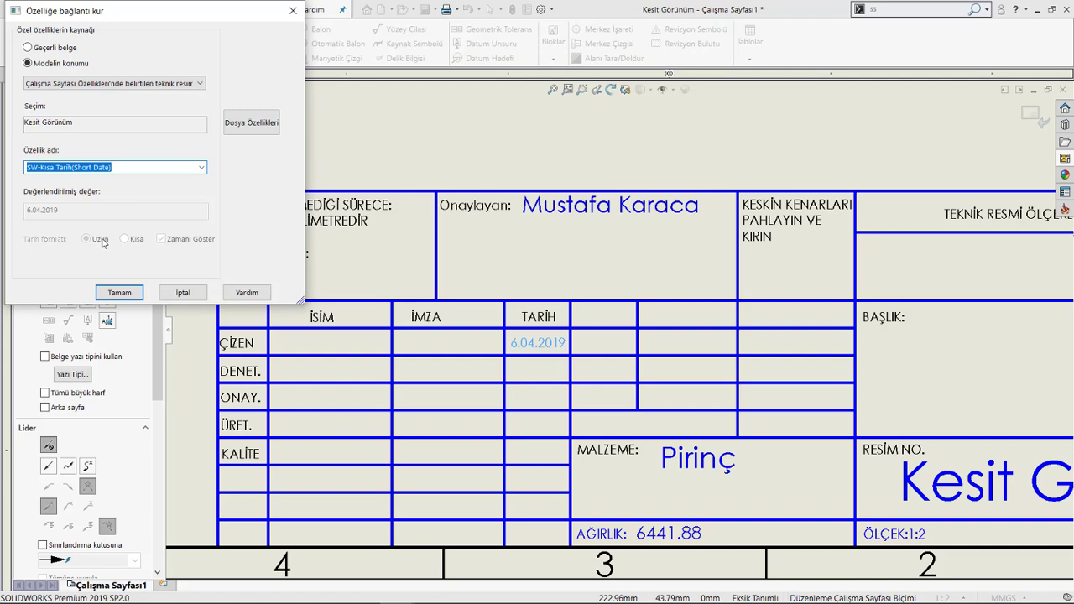
left_click(120, 293)
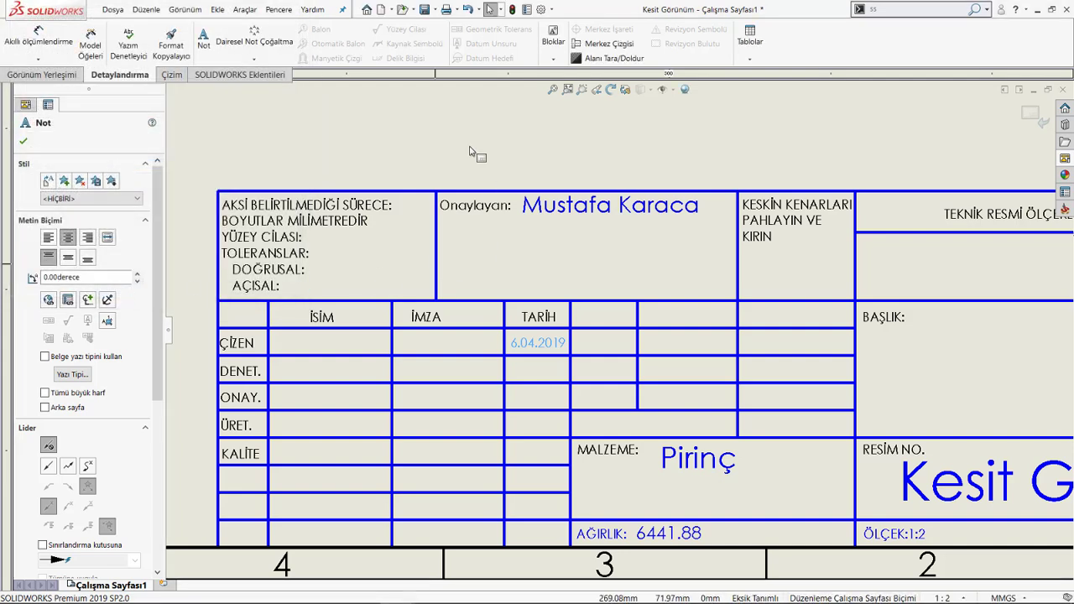
Close the date note, exit sheet format editing and zoom to fit the sheet.
left_click(23, 141)
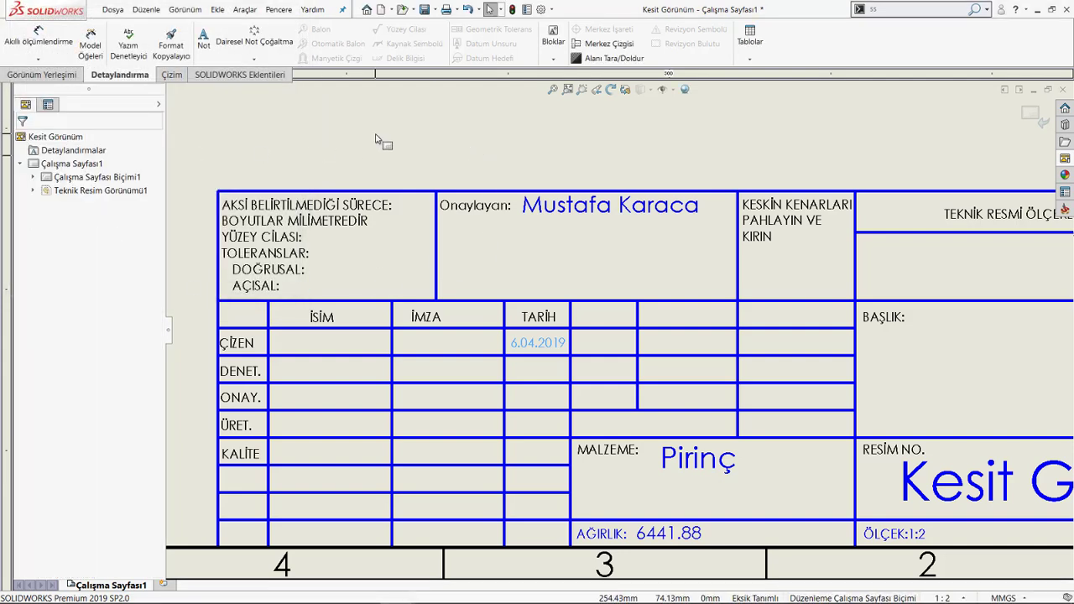
scroll(671, 218, "up", 3)
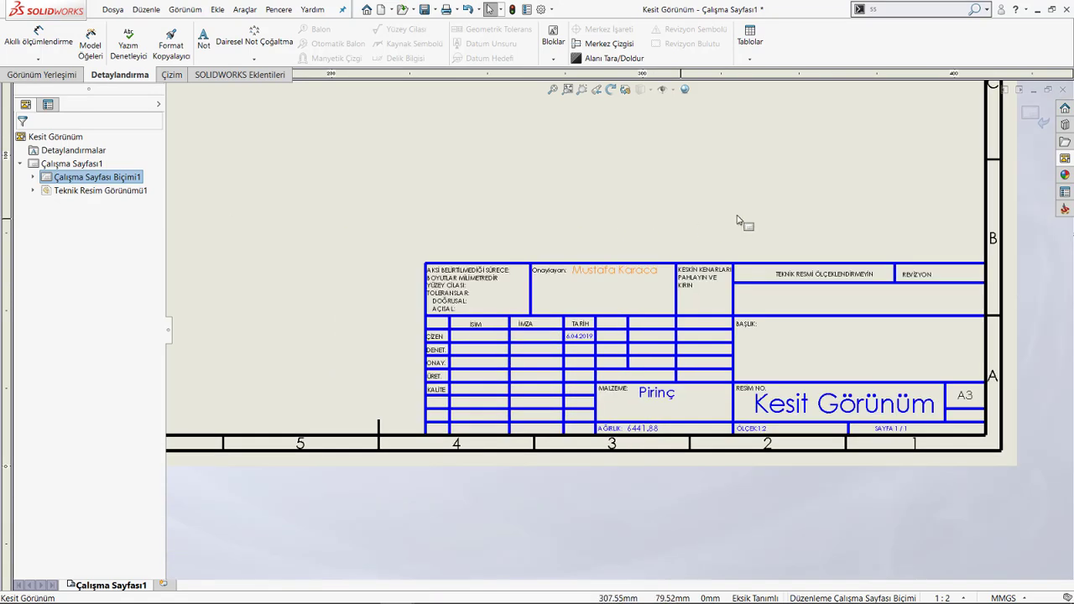
left_click(1039, 118)
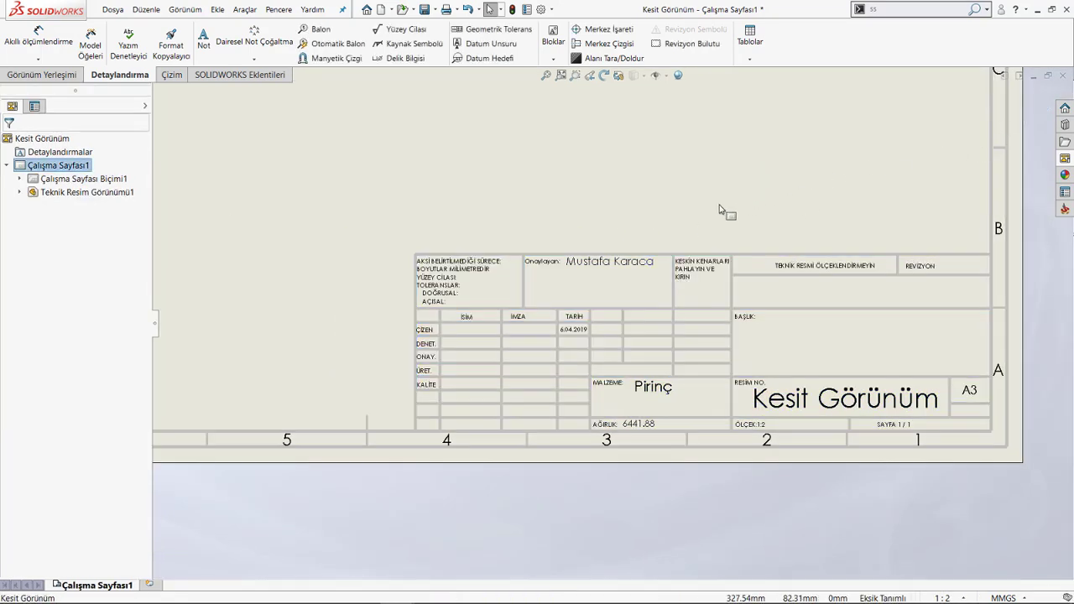
scroll(720, 210, "up", 2)
scroll(664, 224, "up", 2)
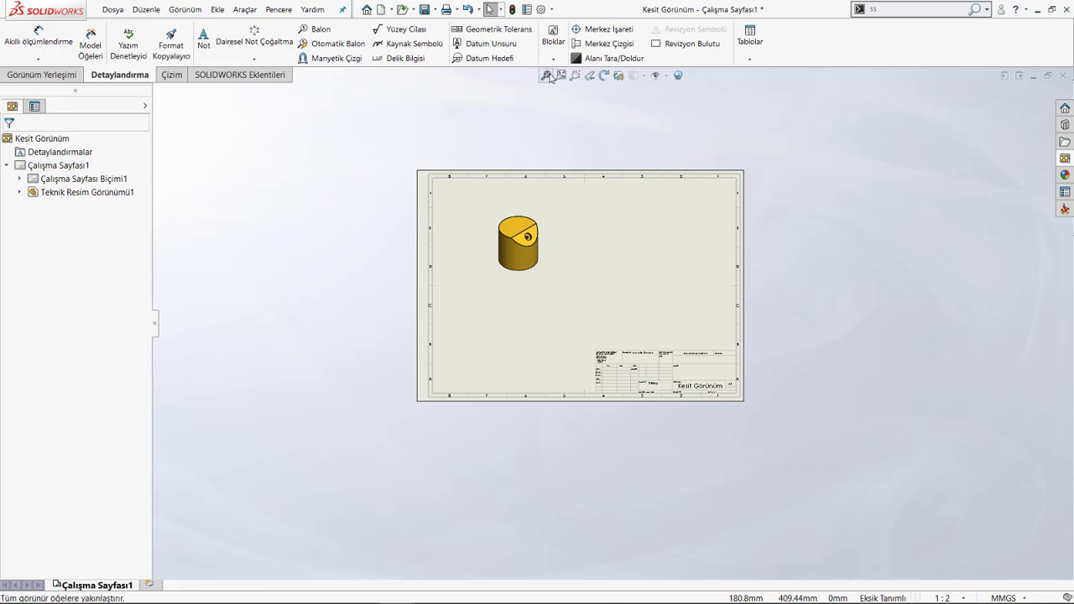
left_click(547, 75)
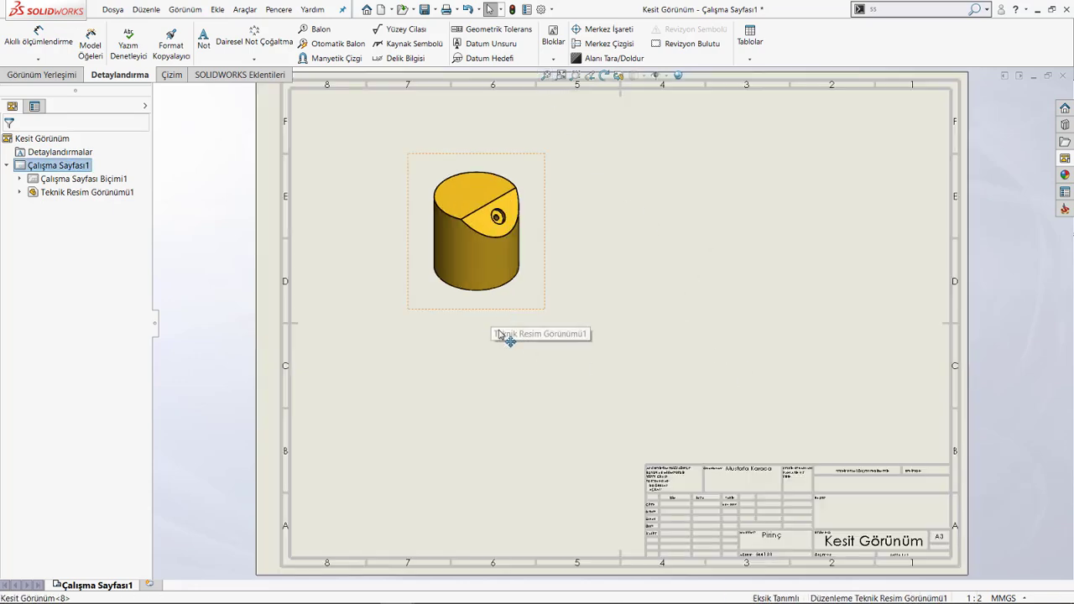
Move the cylinder drawing view right and down on the A3 sheet.
mouse_move(497, 323)
left_mouse_down()
mouse_move(645, 392)
mouse_move(755, 411)
left_mouse_up()
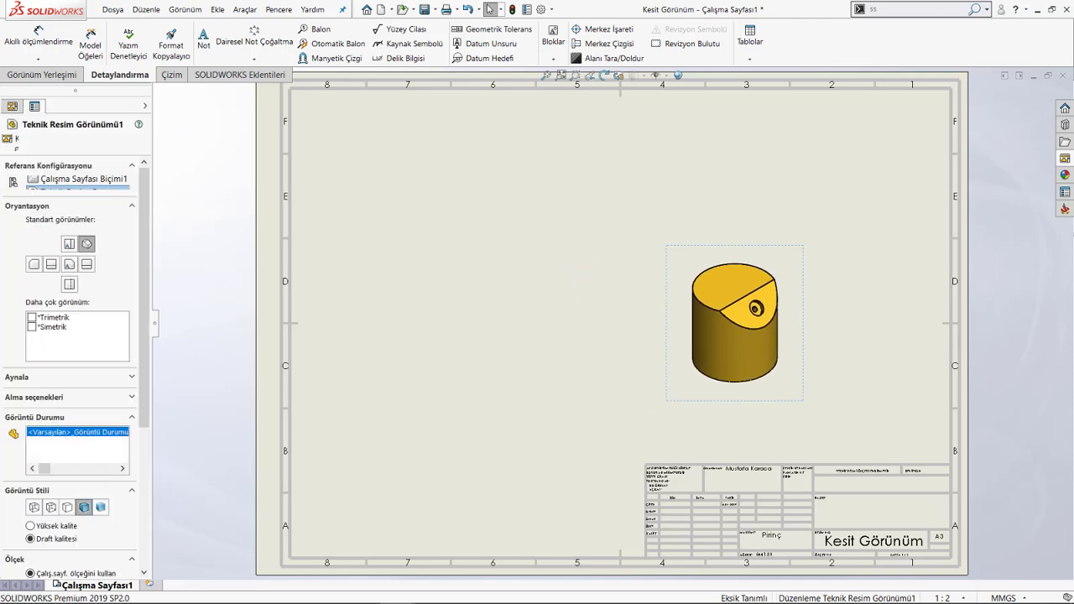
scroll(734, 486, "down", 2)
scroll(734, 486, "down", 2)
scroll(730, 486, "down", 1)
scroll(699, 481, "down", 1)
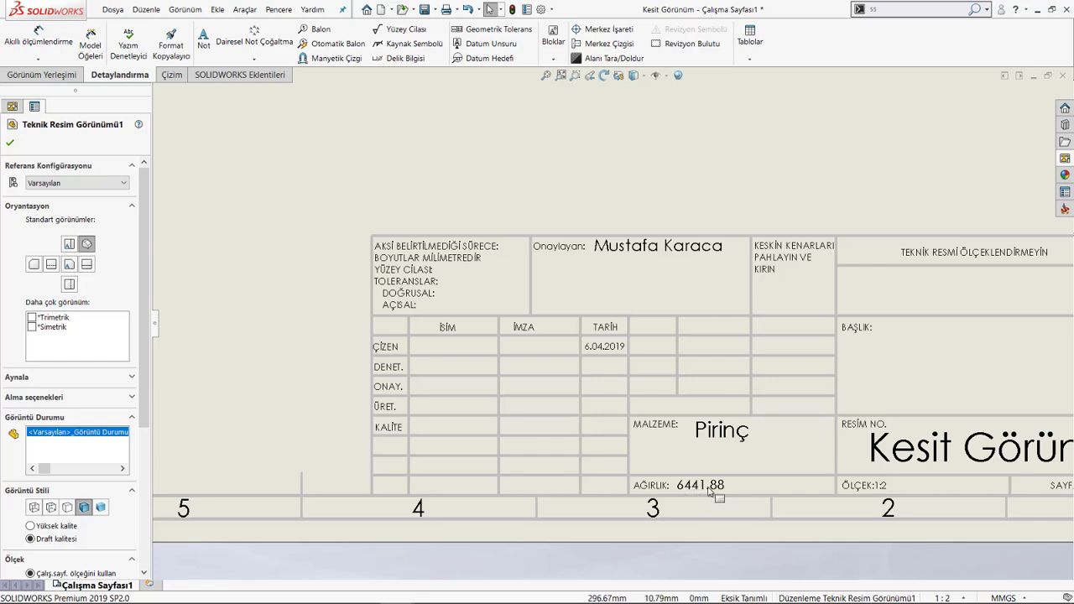
scroll(689, 274, "up", 2)
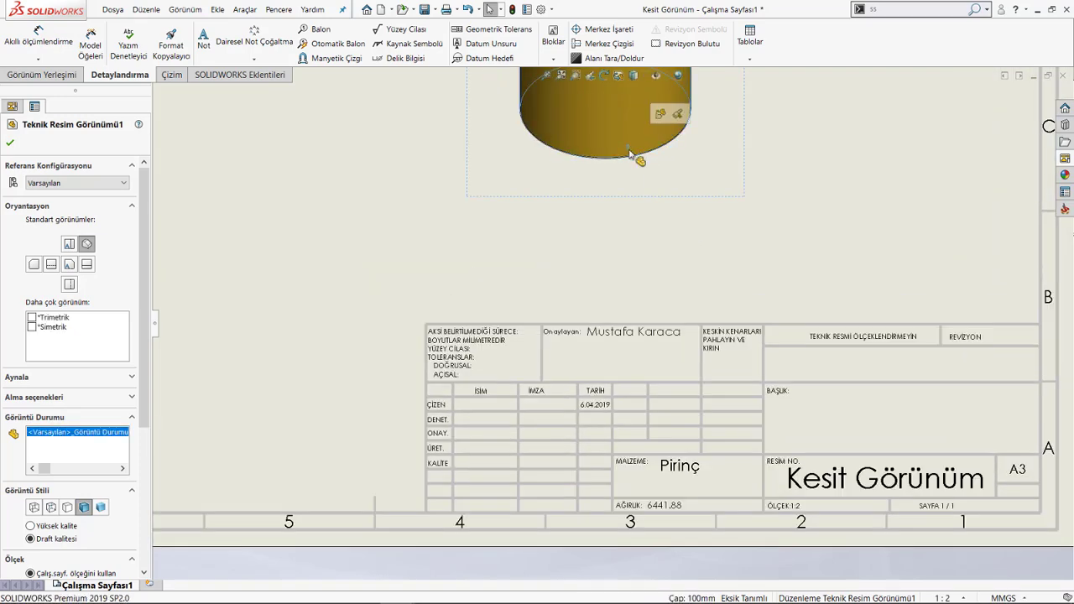
scroll(635, 160, "up", 3)
scroll(619, 251, "down", 1)
scroll(638, 260, "down", 1)
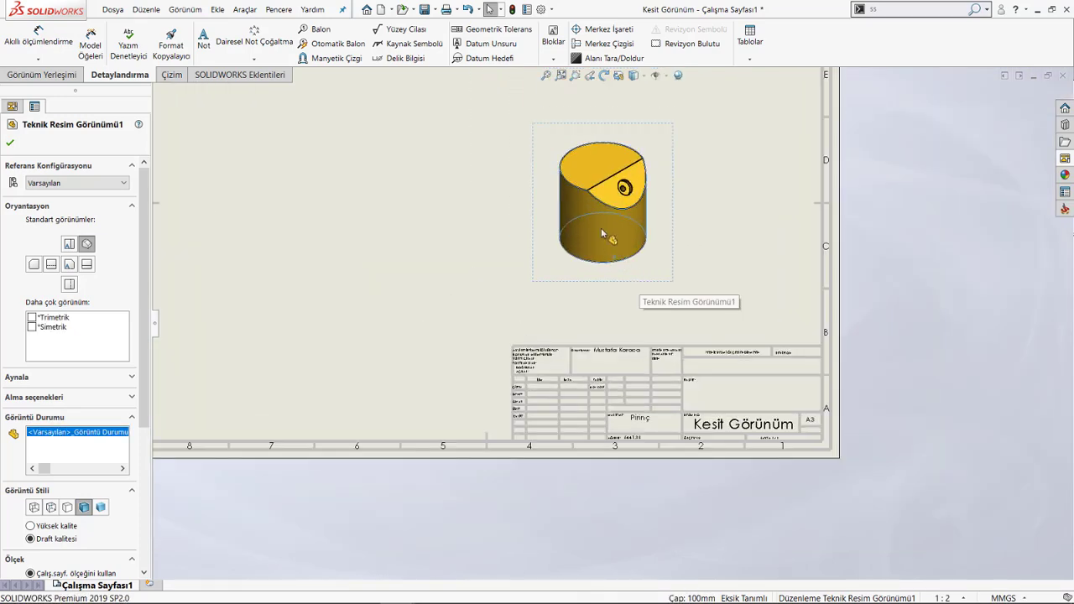
Open the cylinder part, drag its top face up to lengthen it, and return to the drawing.
left_click(600, 224)
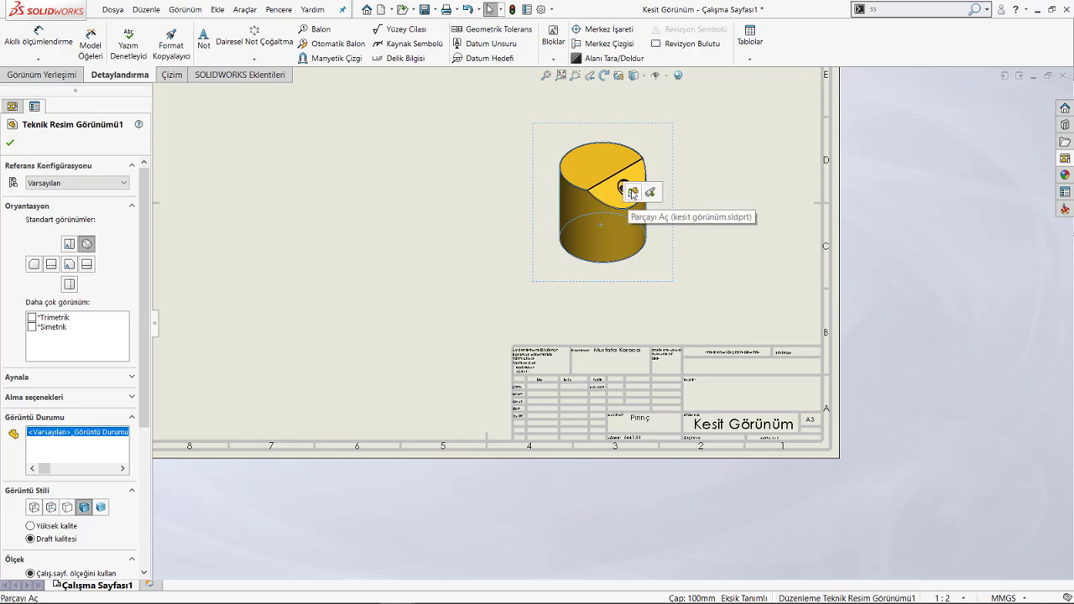
left_click(632, 193)
left_click(559, 313)
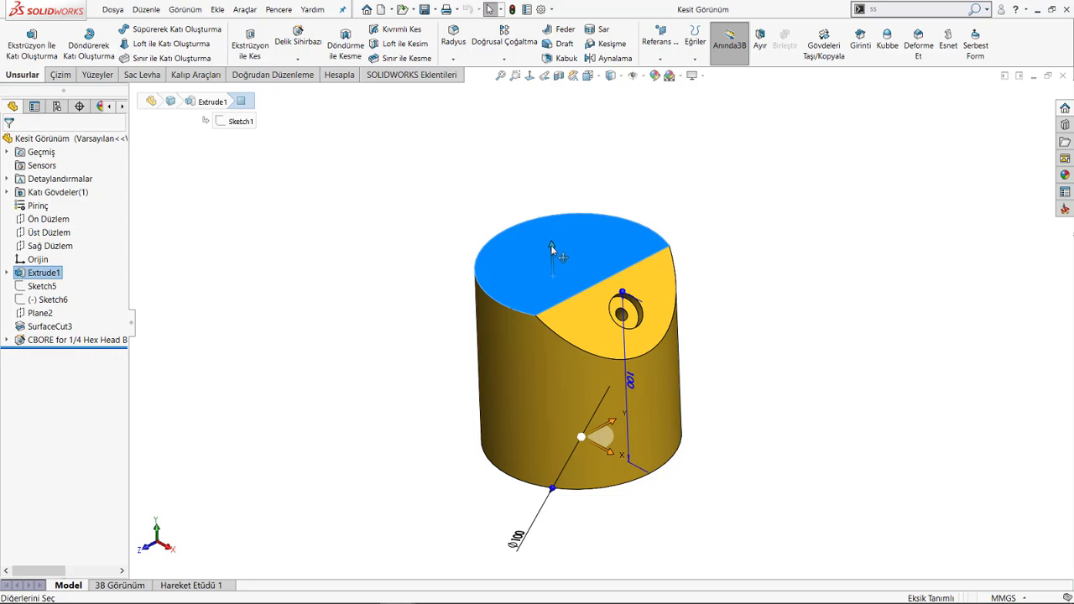
left_click_drag(550, 248, 554, 183)
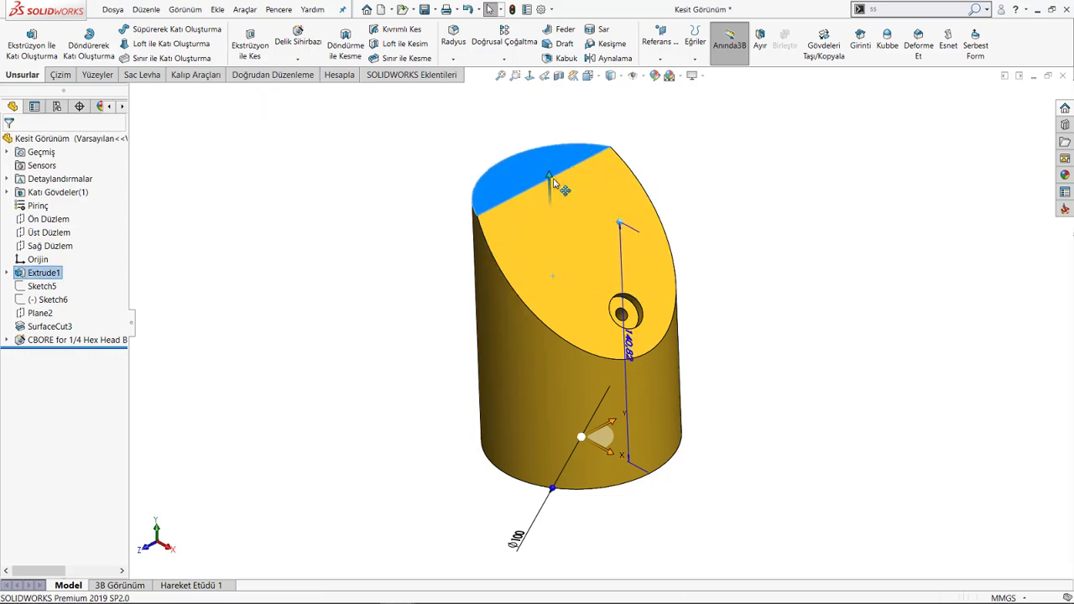
left_click(789, 223)
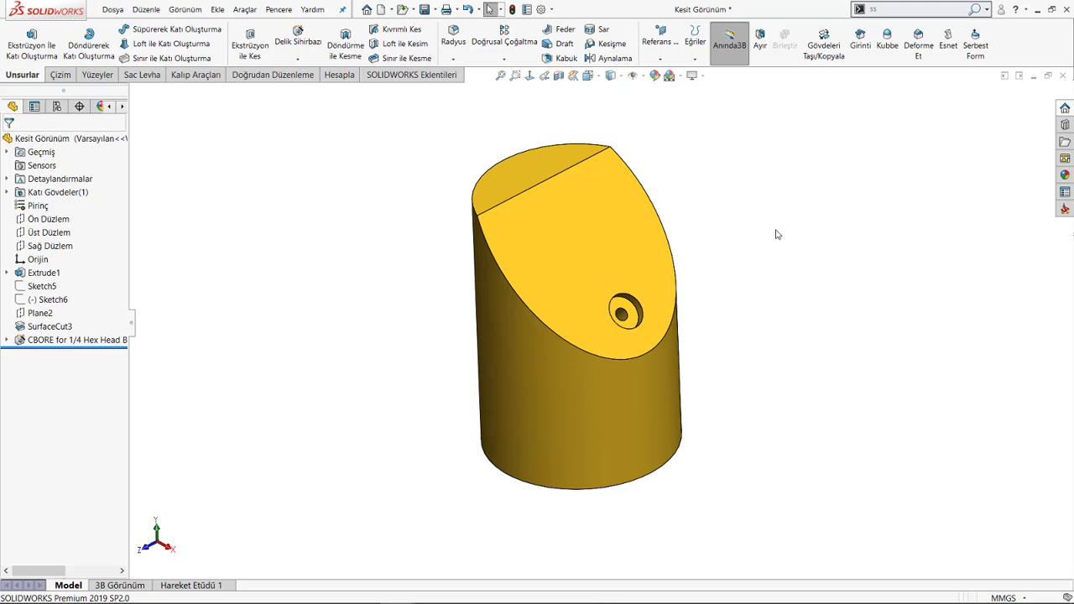
key("ctrl+Tab")
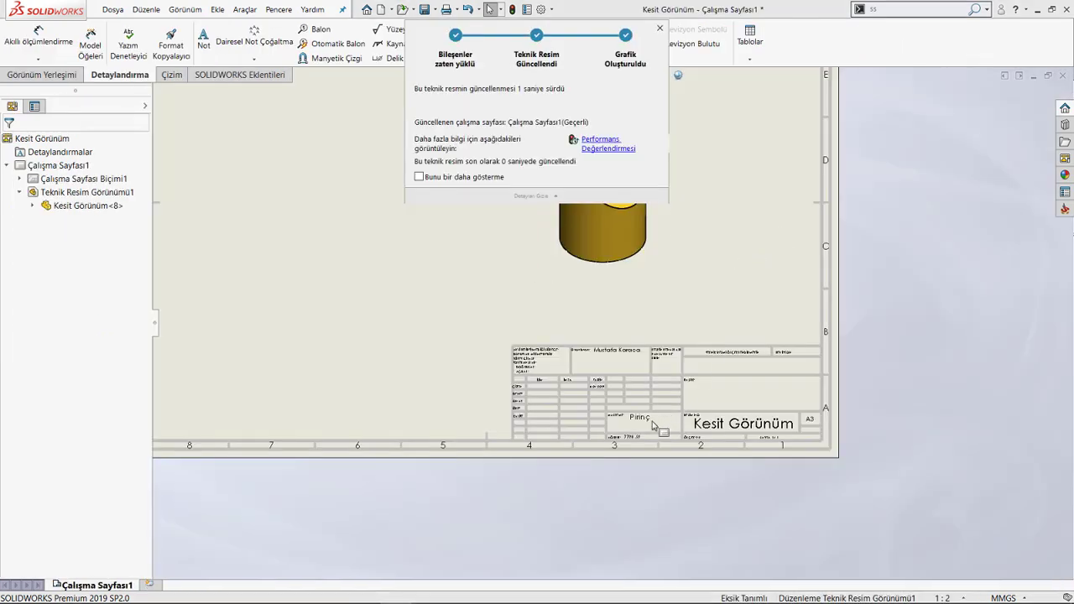
scroll(631, 449, "down", 3)
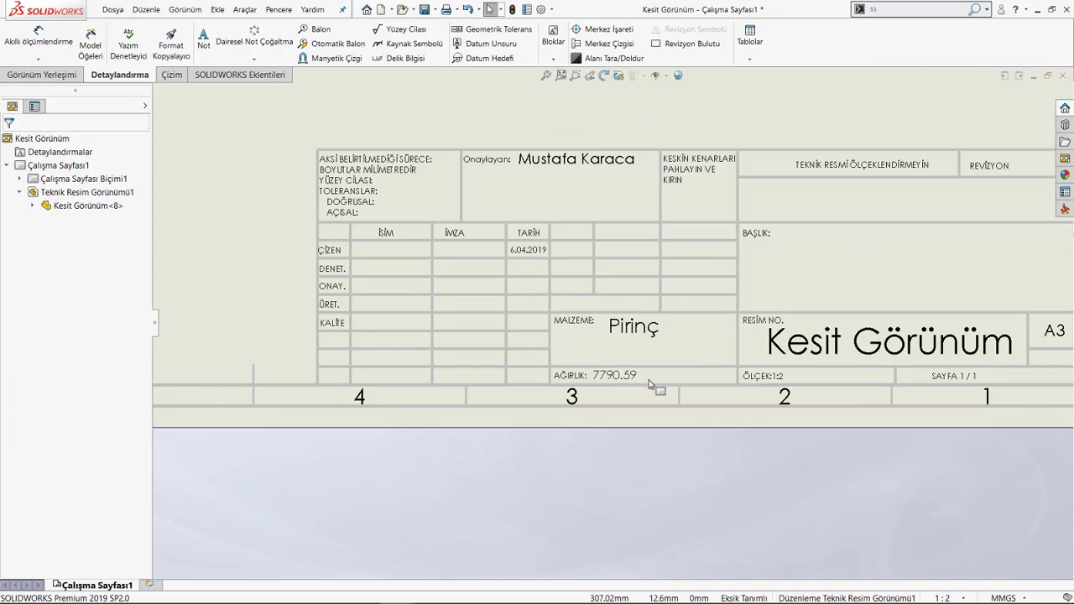
scroll(579, 402, "down", 2)
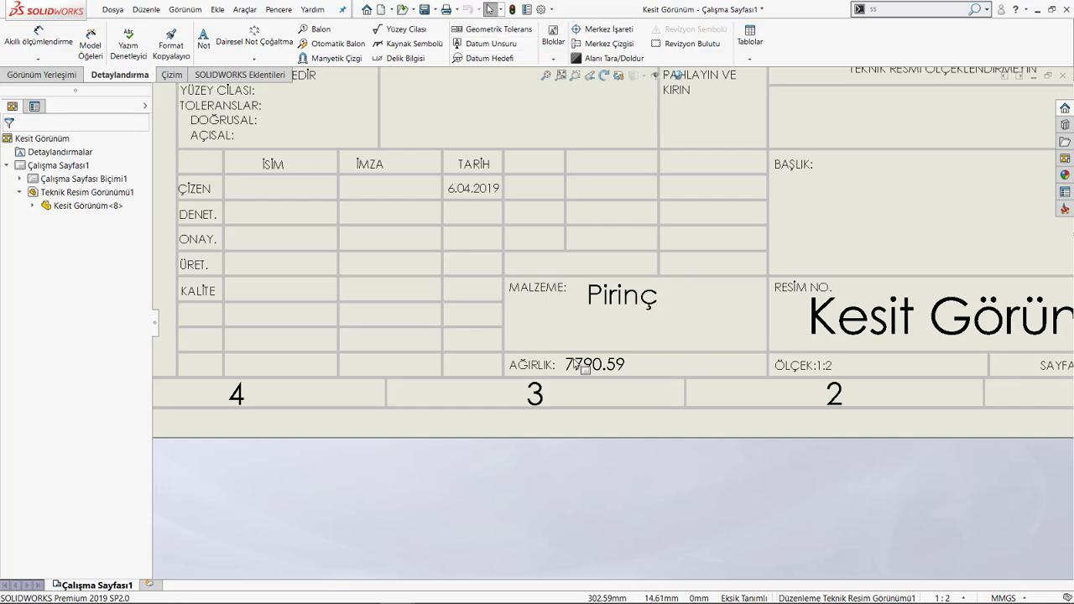
scroll(609, 361, "up", 3)
scroll(607, 302, "up", 2)
scroll(607, 218, "up", 1)
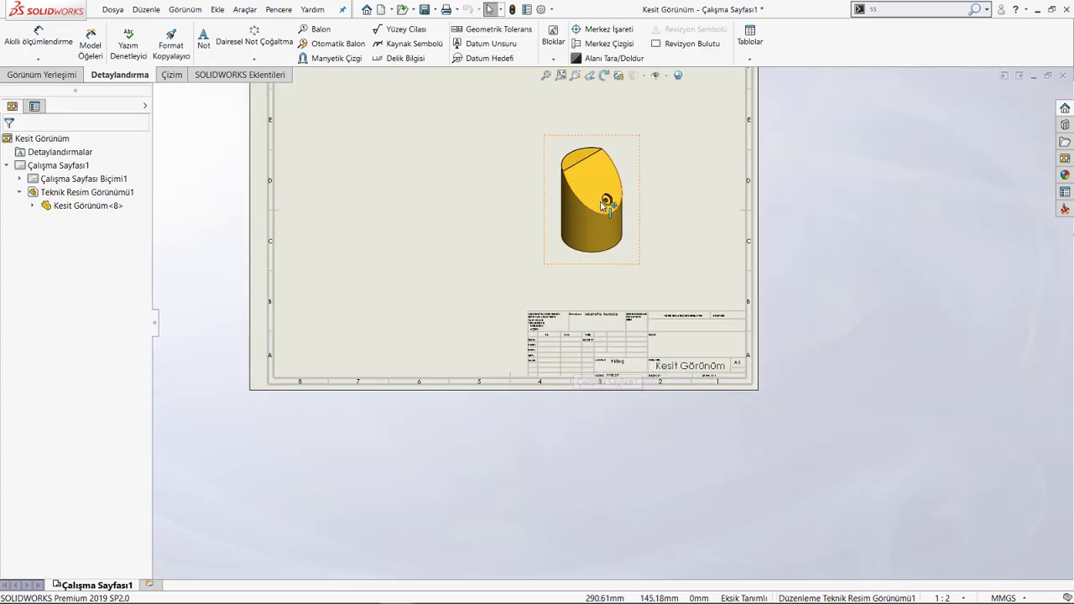
scroll(612, 218, "up", 1)
left_click(610, 215)
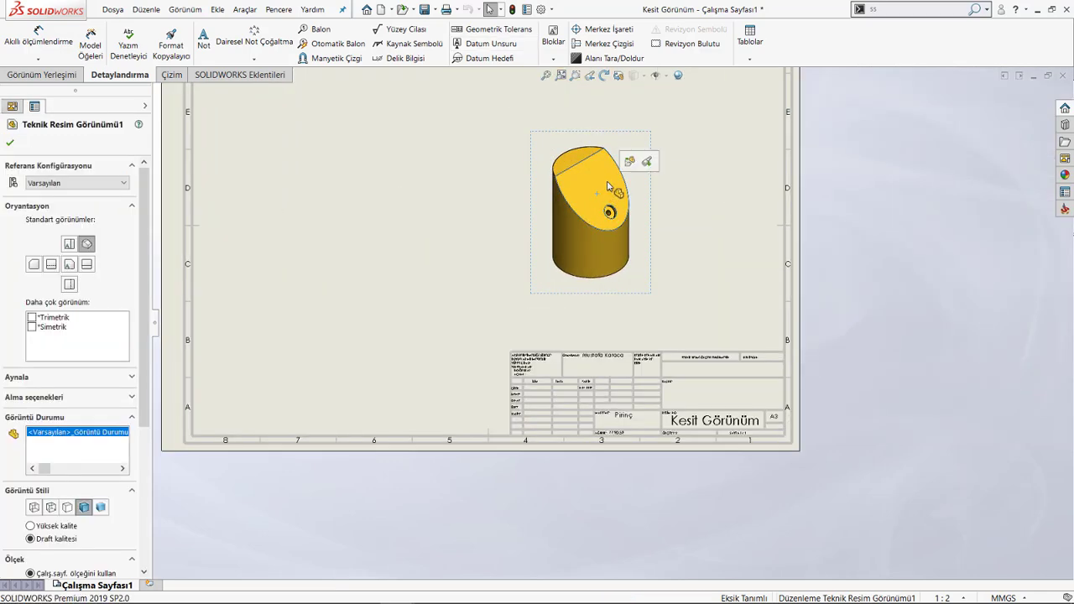
left_click(695, 223)
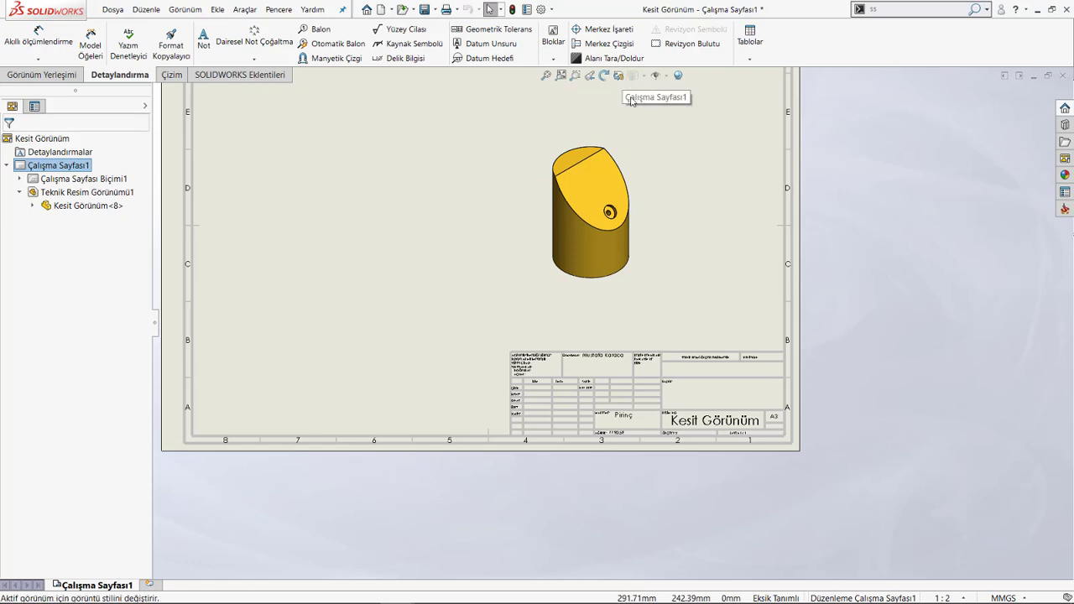
scroll(614, 252, "up", 5)
scroll(618, 210, "down", 1)
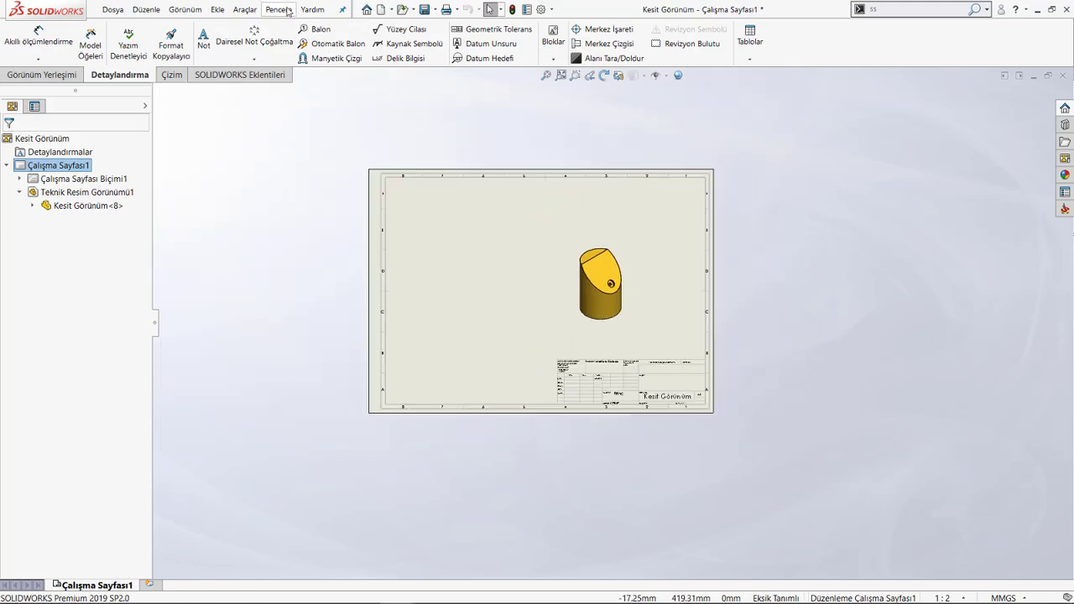
Tile the drawing and part windows vertically and zoom the drawing onto its title block.
left_click(288, 10)
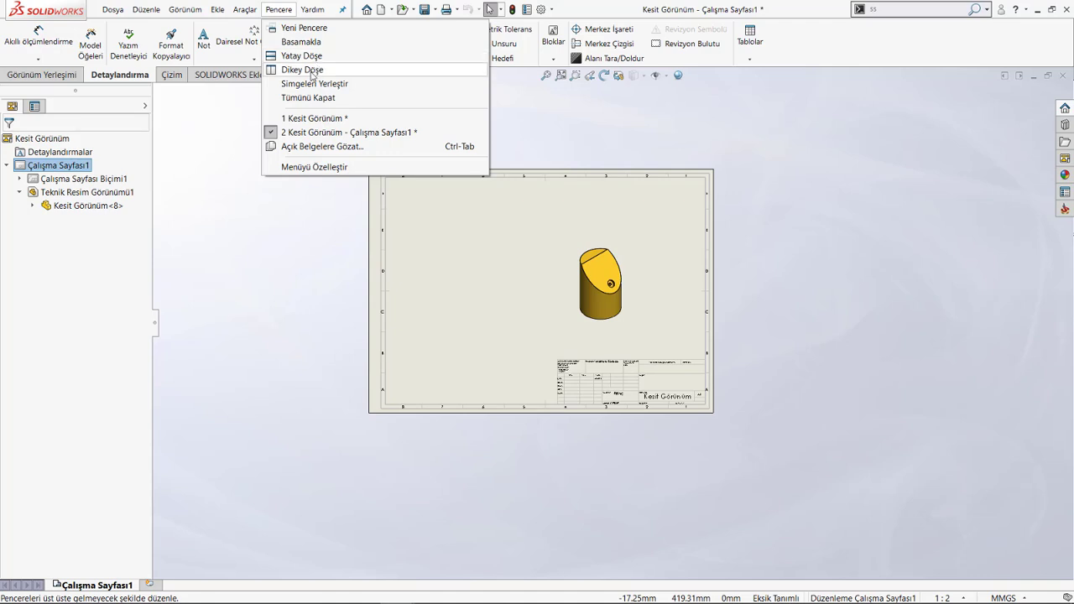
left_click(313, 70)
left_click(420, 282)
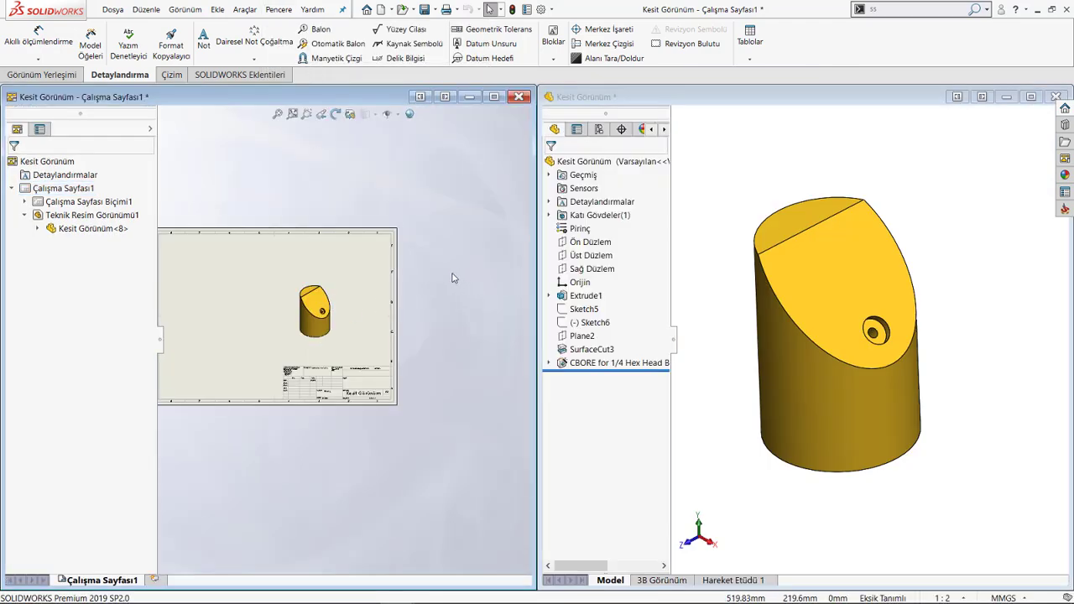
scroll(418, 291, "up", 2)
scroll(319, 355, "down", 2)
scroll(343, 369, "down", 2)
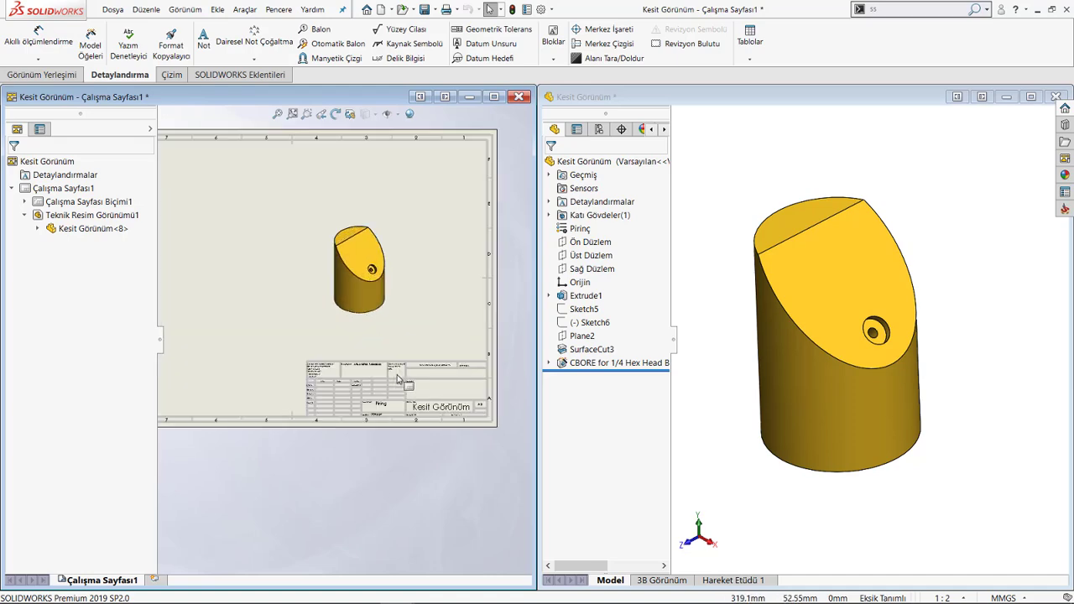
scroll(369, 382, "down", 2)
scroll(307, 371, "down", 1)
scroll(450, 469, "down", 1)
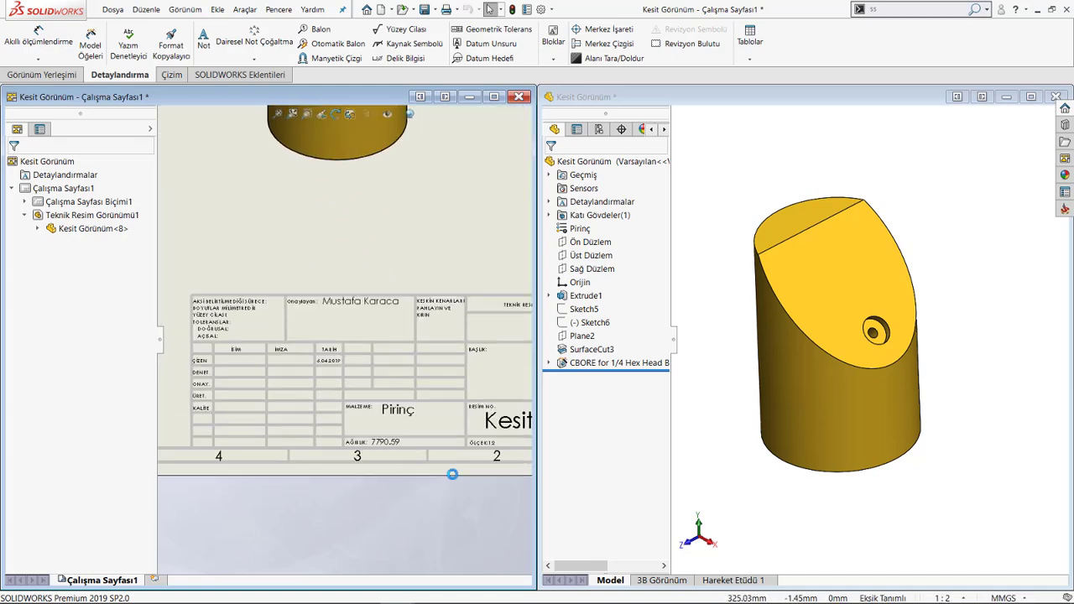
scroll(435, 455, "down", 1)
scroll(330, 435, "down", 1)
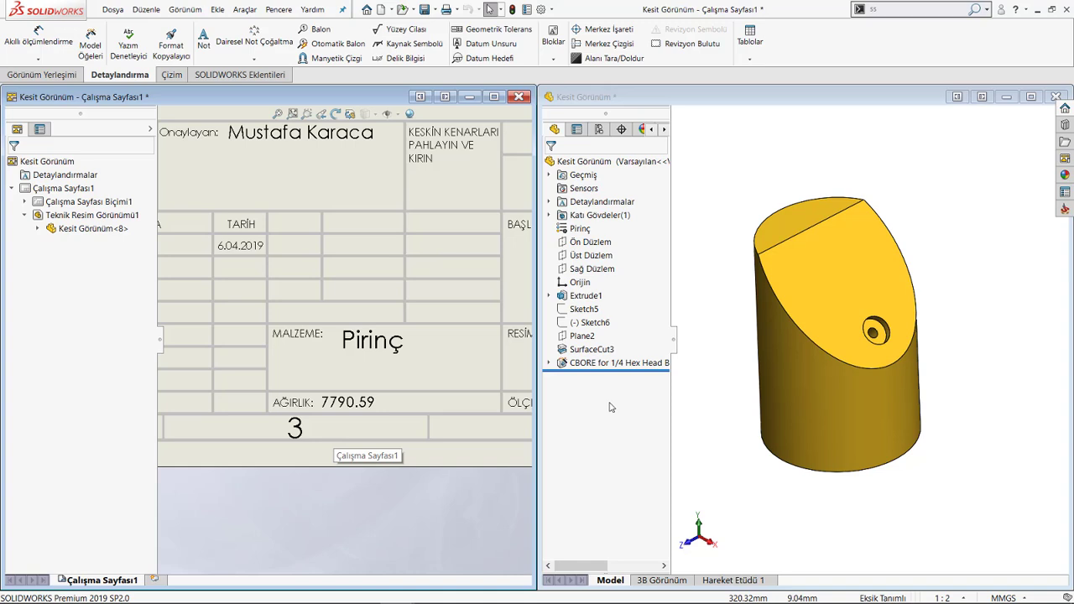
left_click(796, 259)
Shorten the cylinder to 96.97 height so the drawing weight updates to 6287.14.
left_click(788, 221)
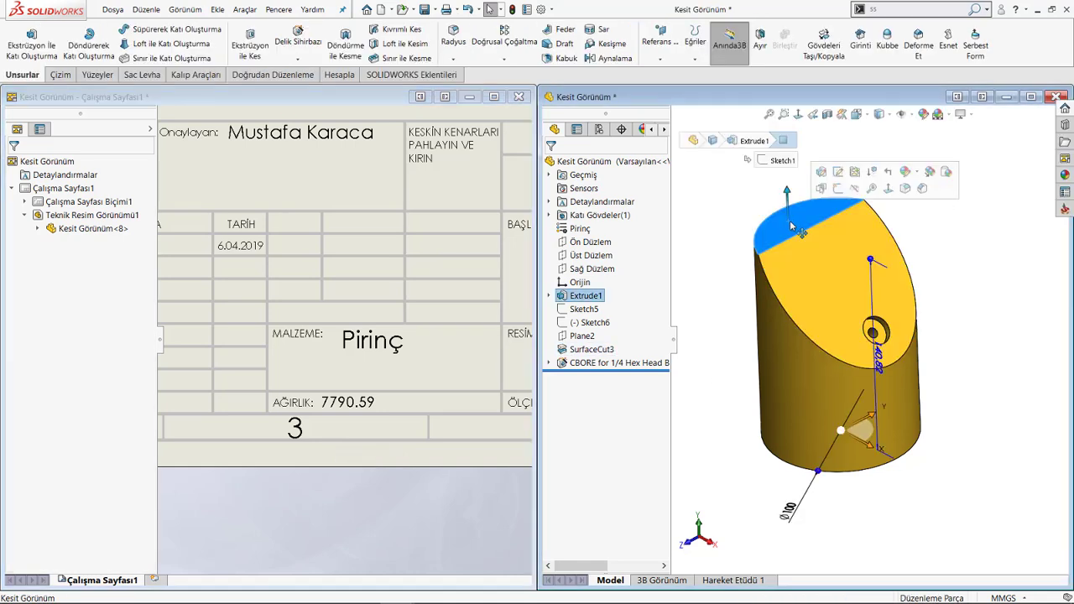
left_click_drag(787, 192, 810, 275)
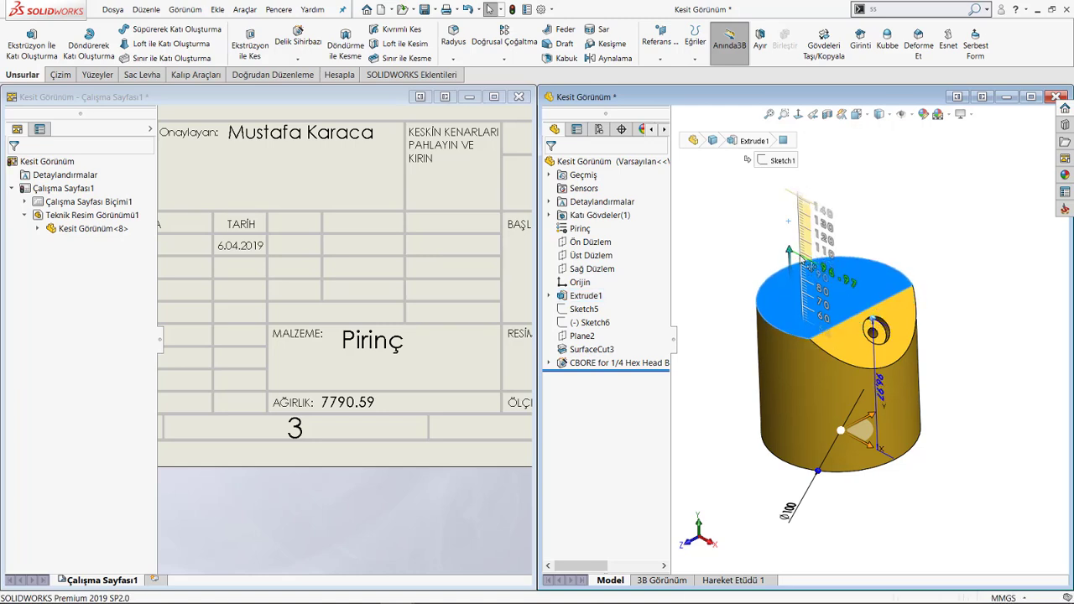
left_click_drag(800, 267, 799, 257)
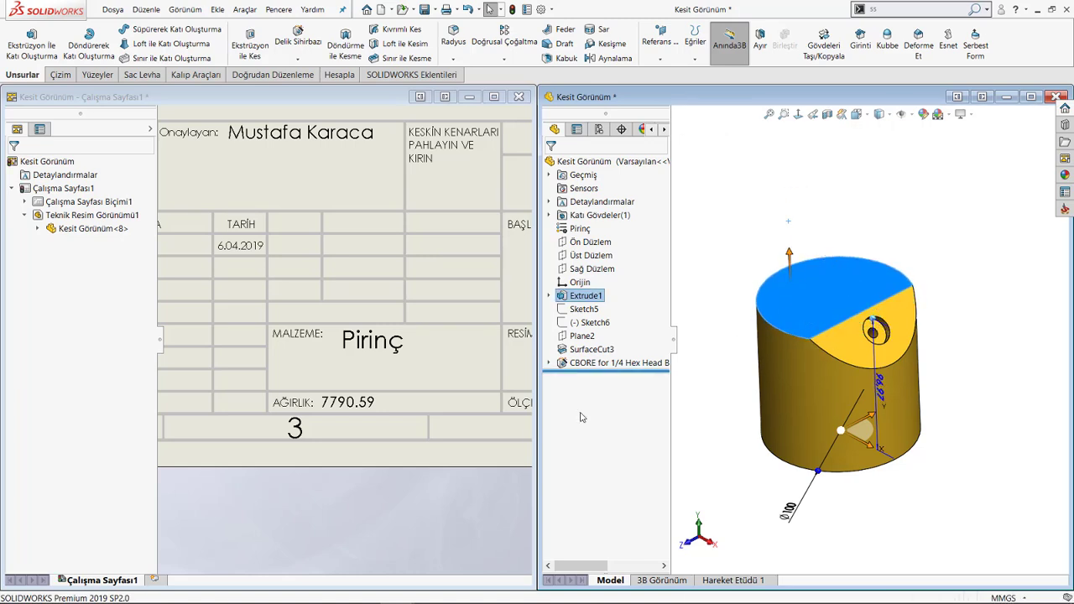
left_click(379, 514)
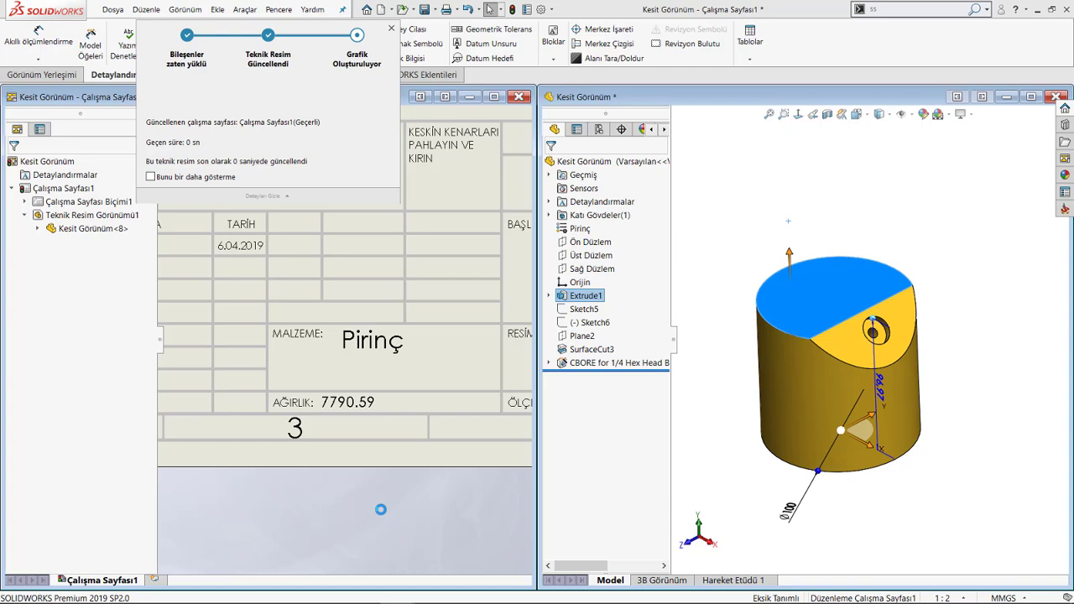
left_click(341, 409)
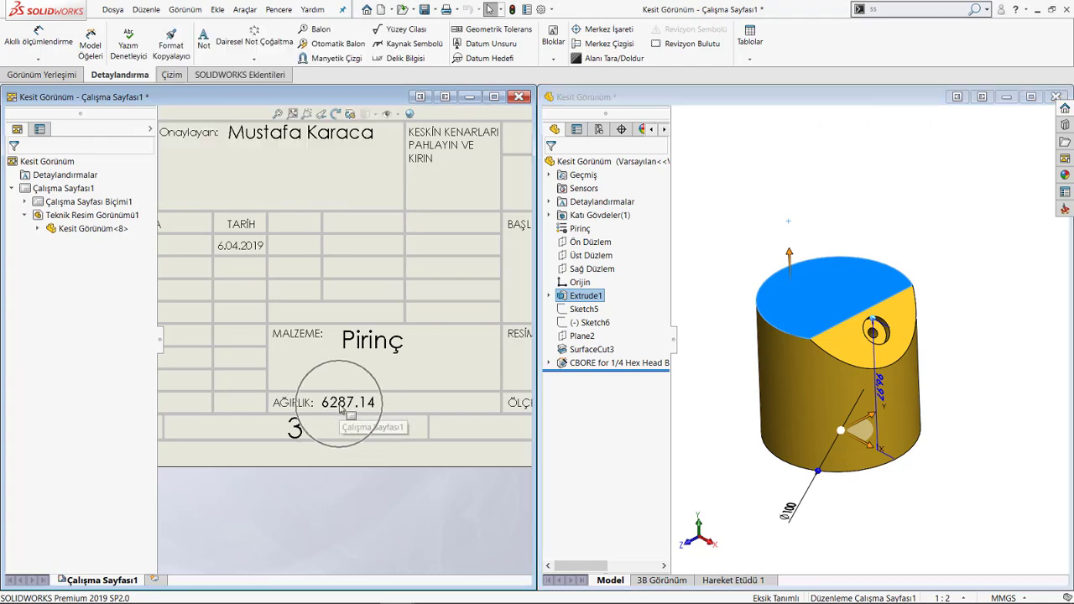
Raise the cylinder height to 129.20 so the drawing weight updates to 7548.39.
left_click(790, 253)
left_click(799, 281)
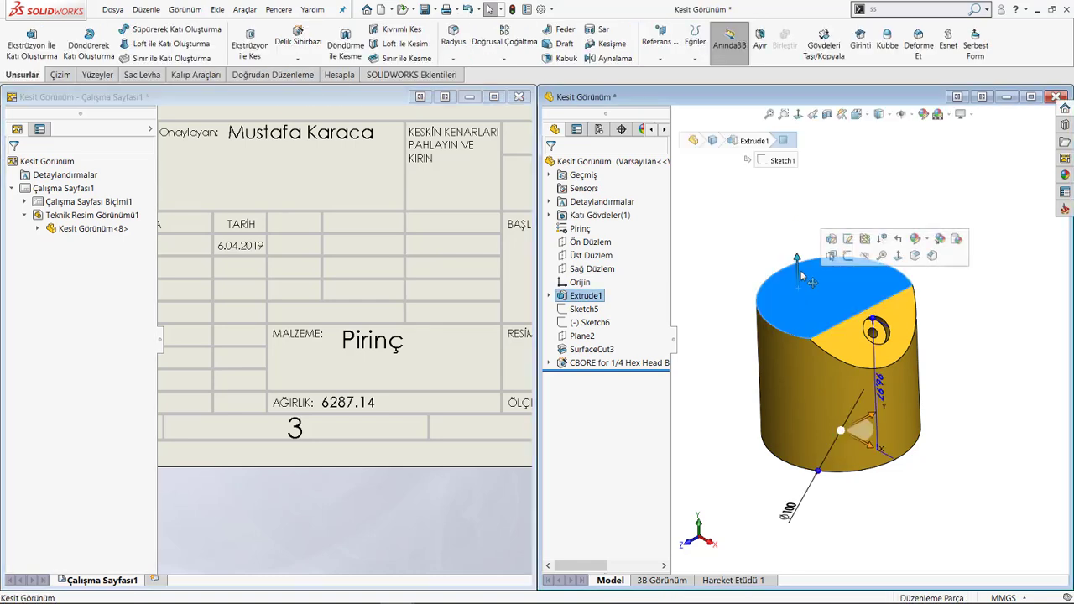
left_click_drag(797, 261, 794, 216)
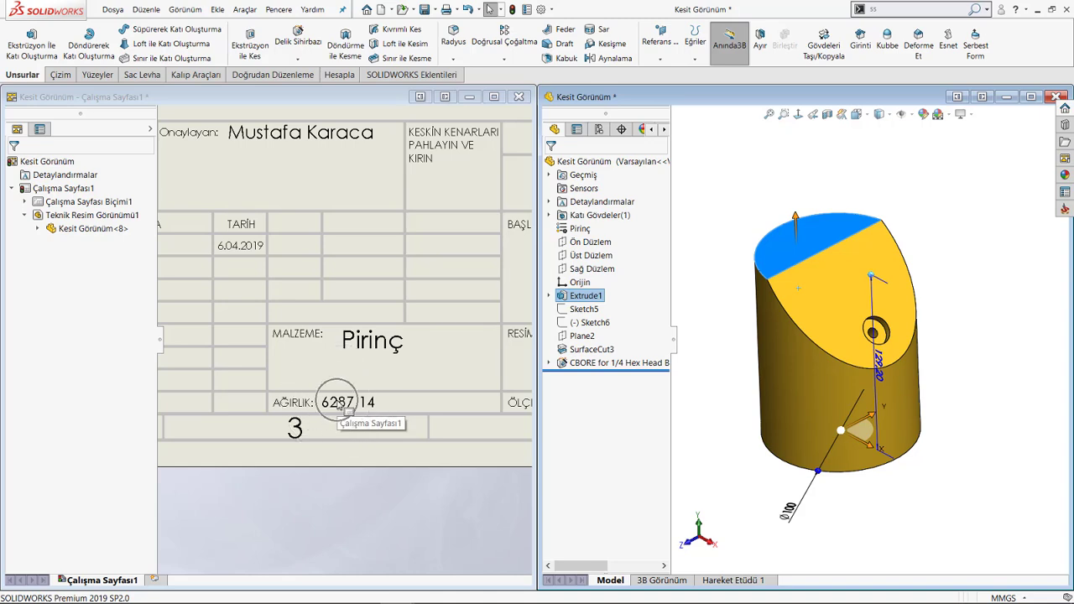
left_click(340, 495)
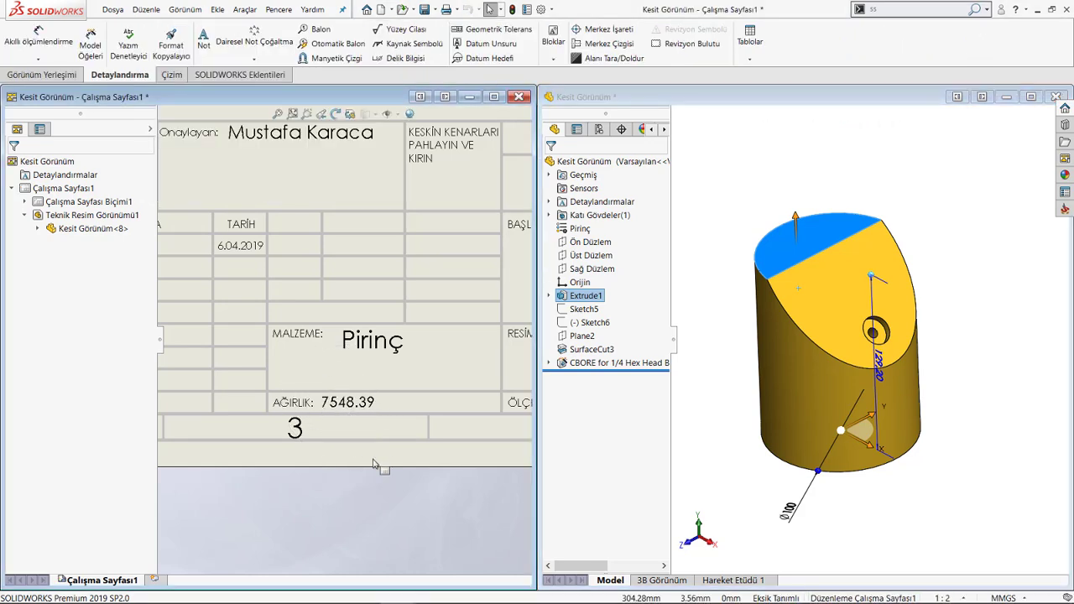
left_click(281, 9)
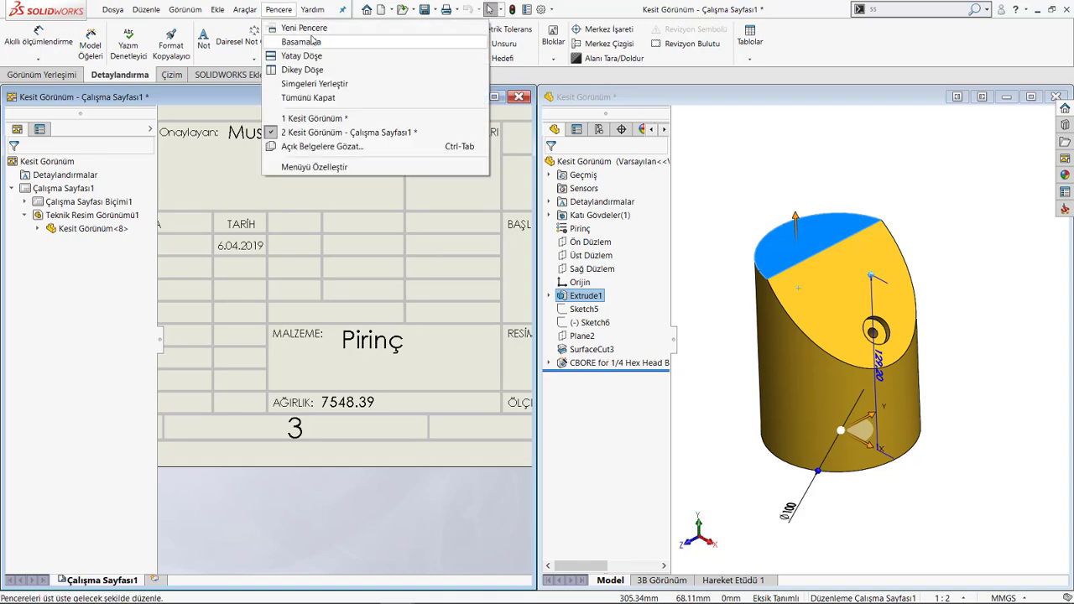
Show only the drawing in a maximized window and zoom to fit the whole A3 sheet.
left_click(314, 29)
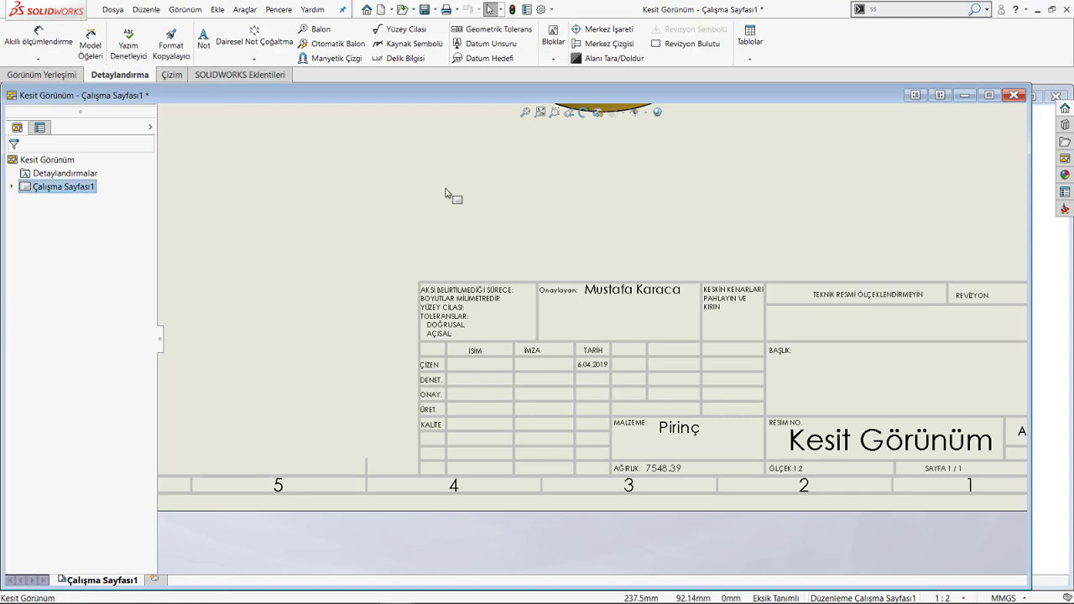
left_click(988, 95)
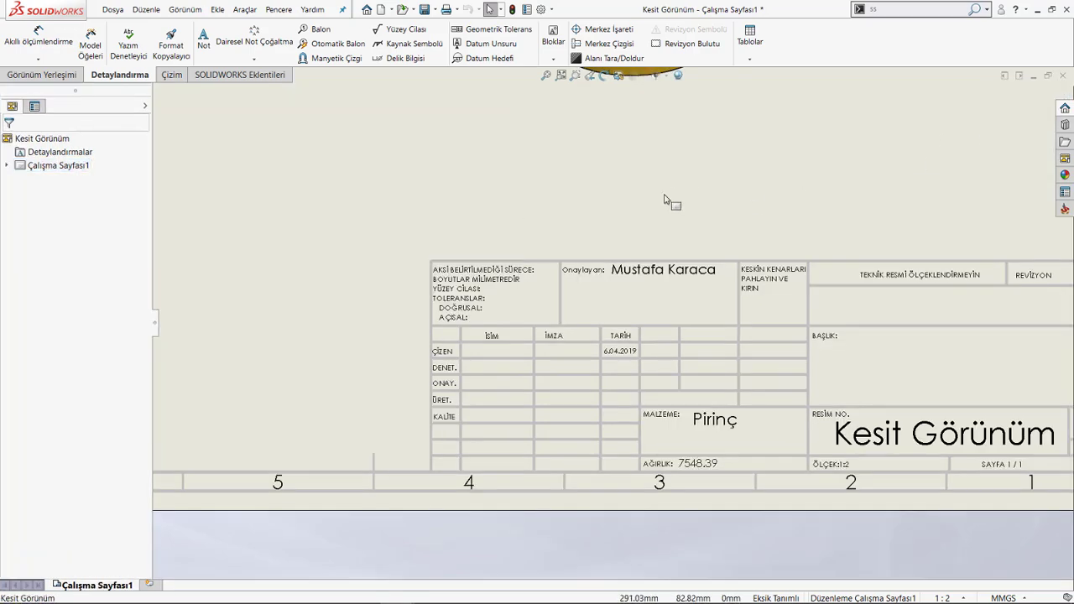
key("f")
scroll(625, 260, "down", 3)
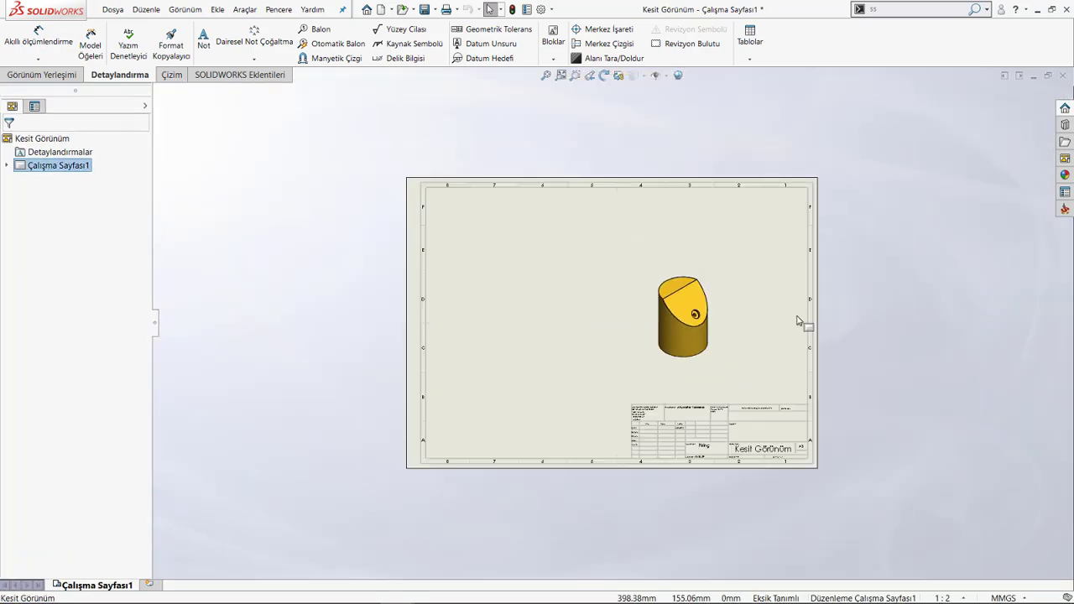
scroll(803, 319, "up", 1)
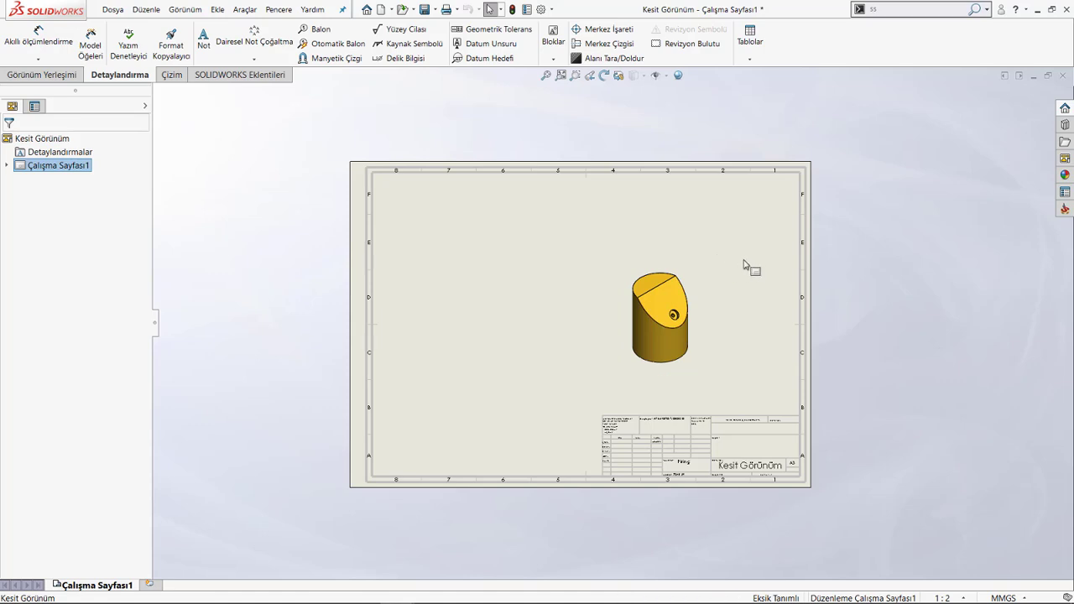